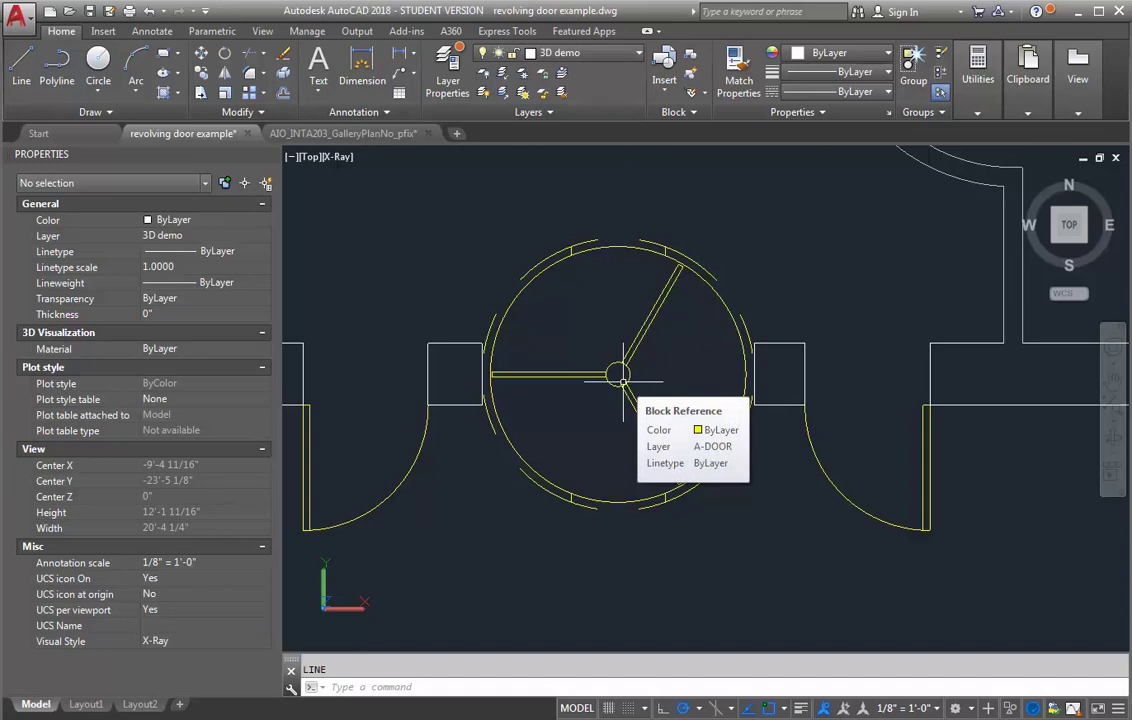
Step: Draw a 45° diagonal line from the hub centre and stretch it down-left past the door circle
key(Return)
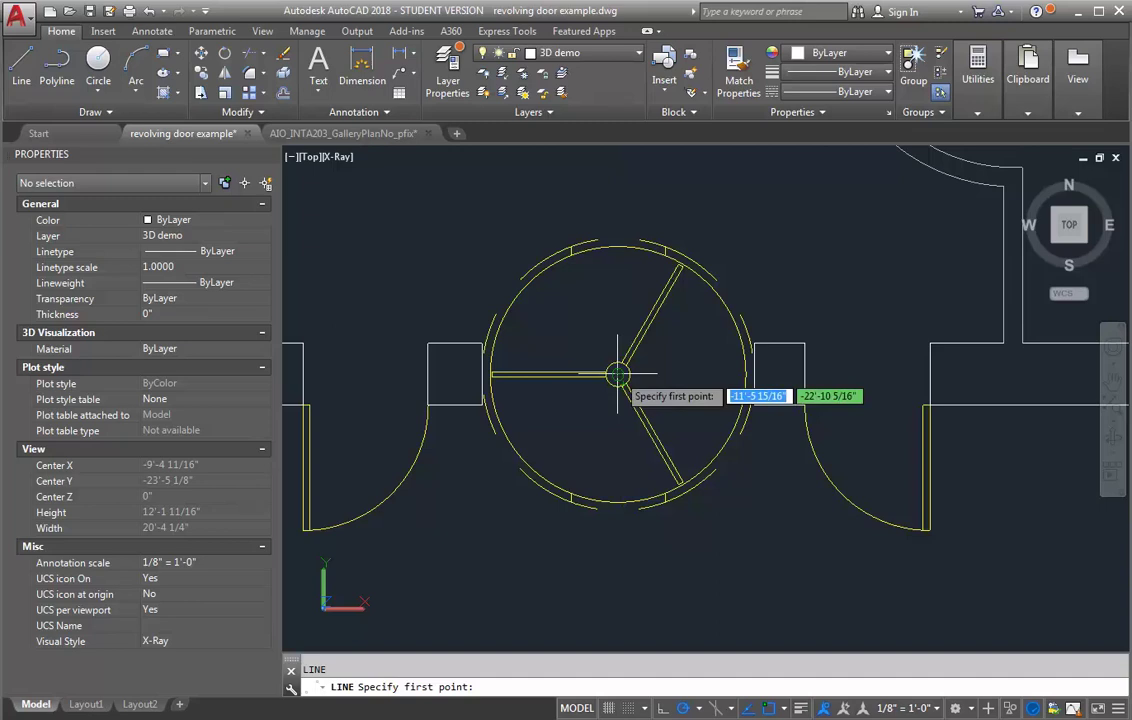
click(617, 374)
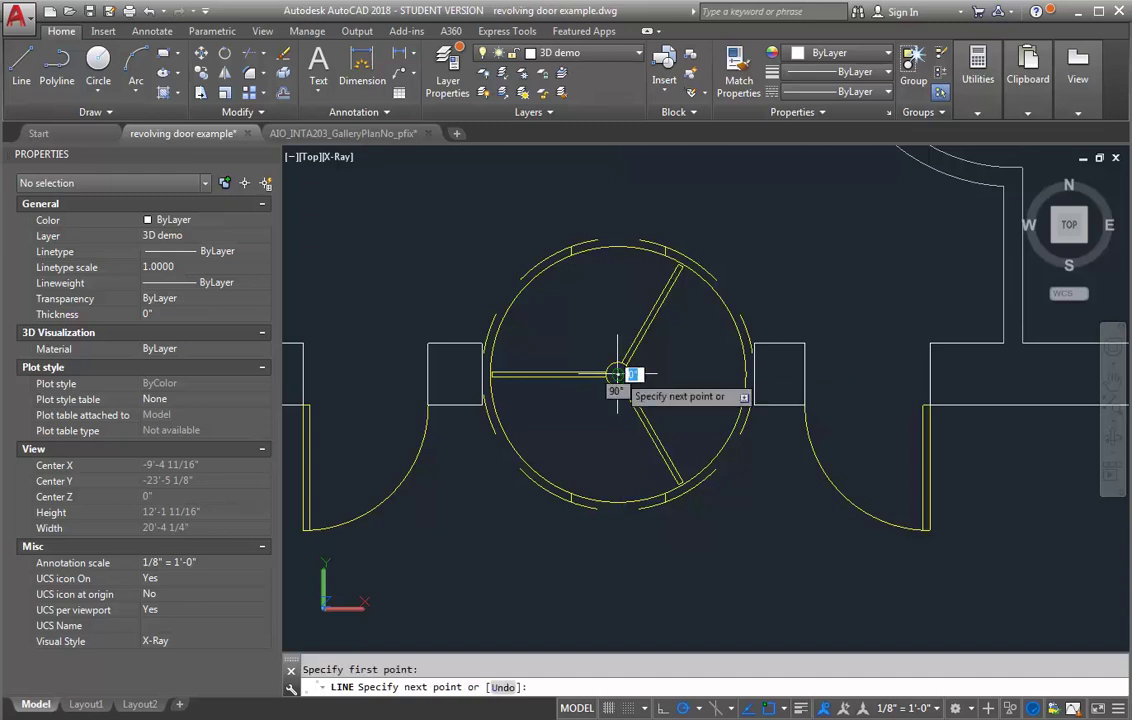
click(747, 242)
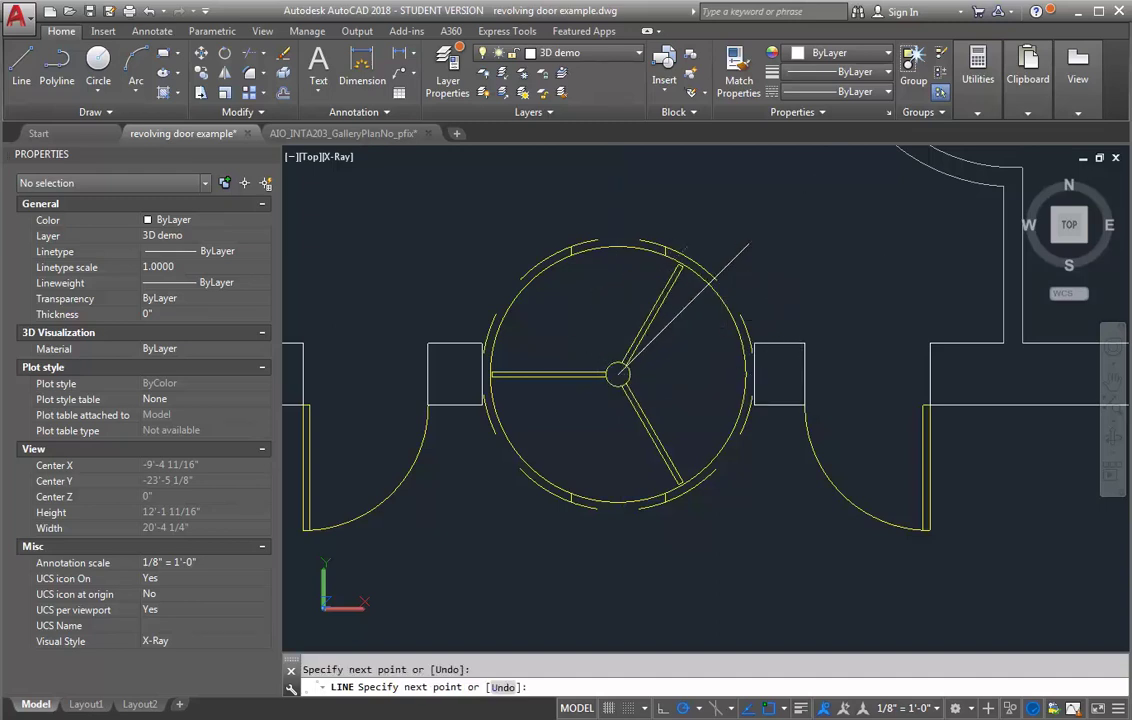
key(Return)
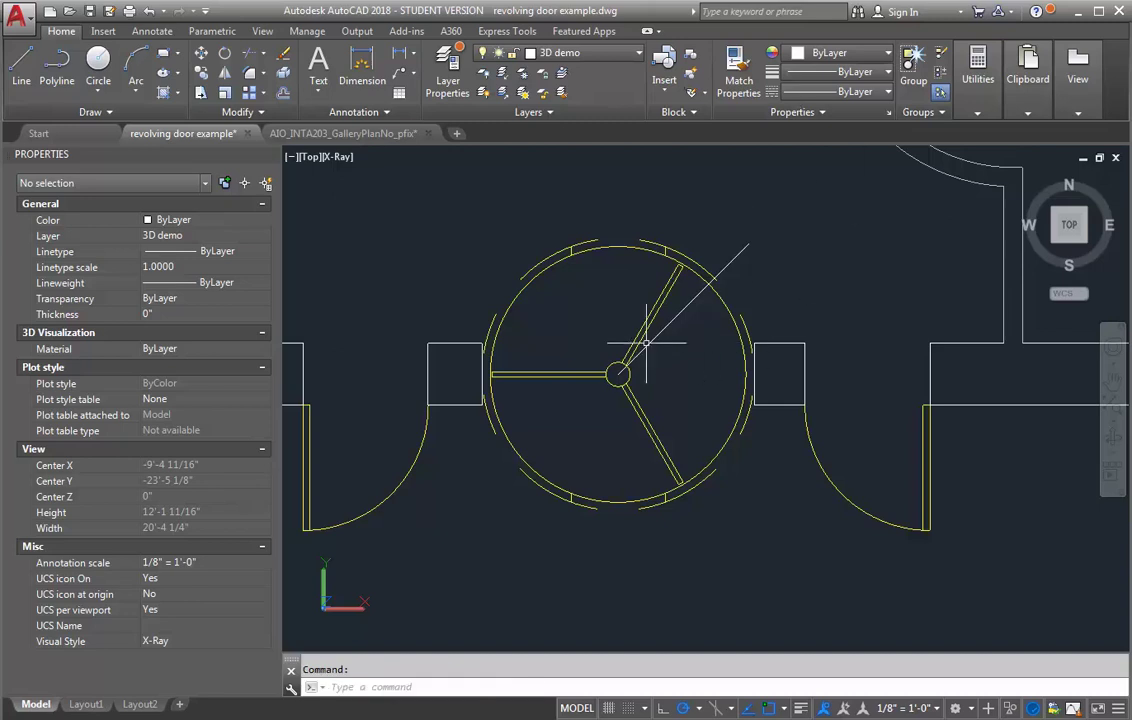
click(640, 351)
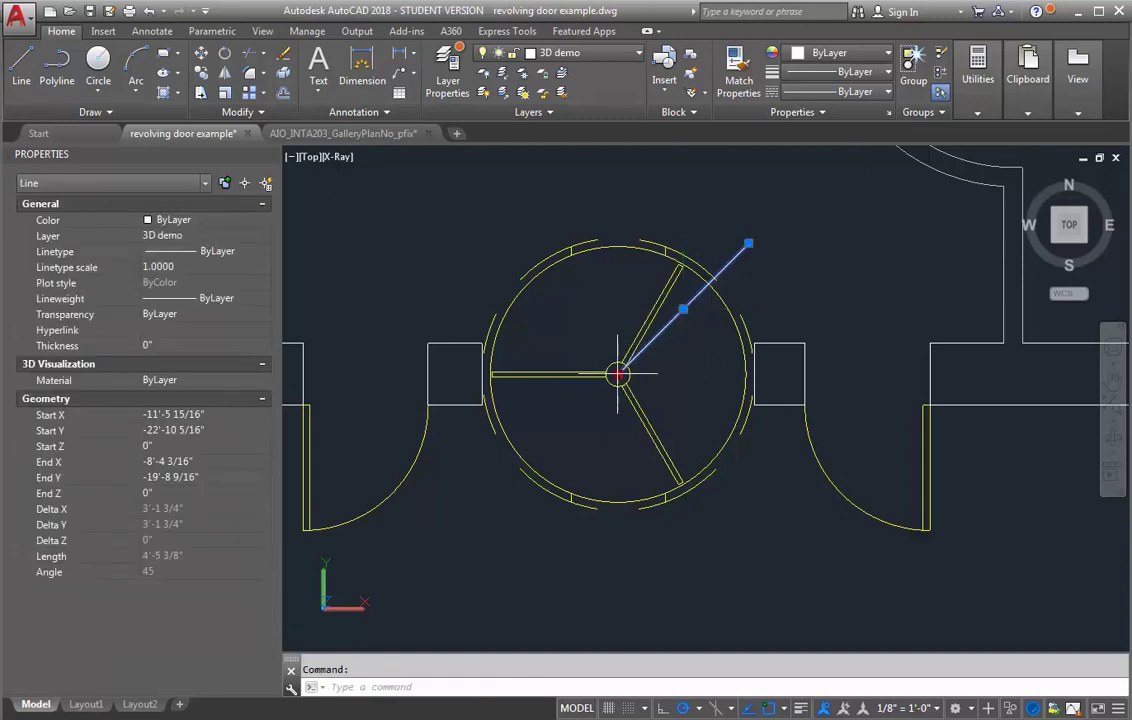
click(617, 374)
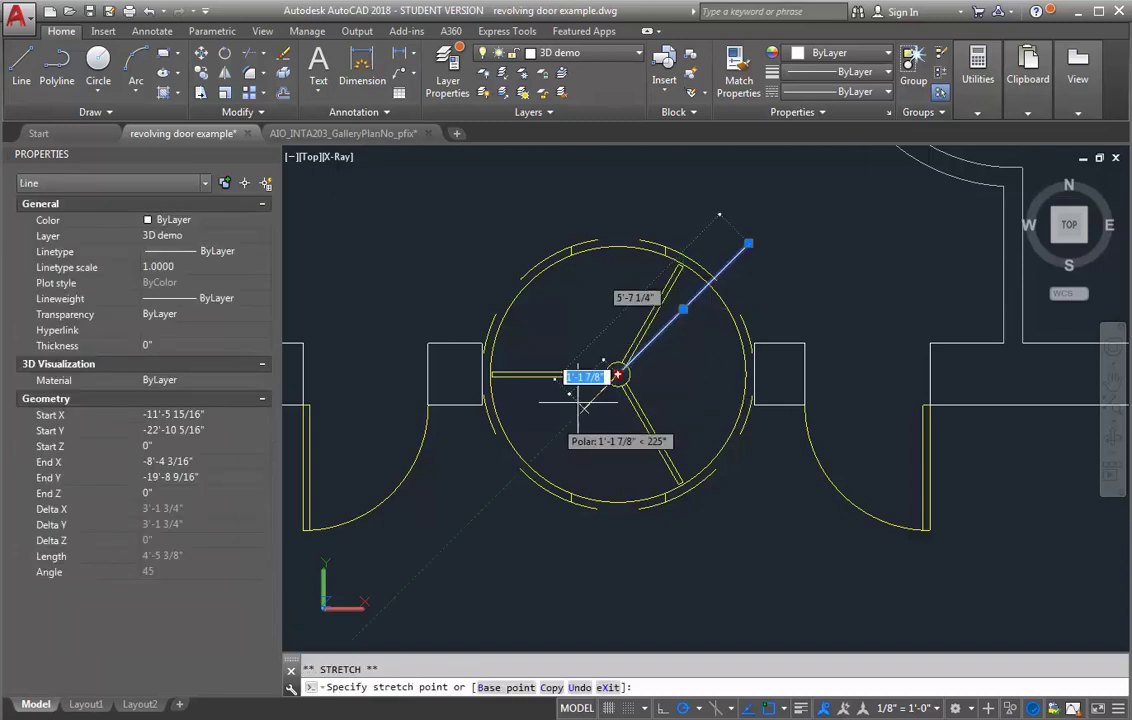
click(455, 531)
key(Escape)
text(l)
key(Return)
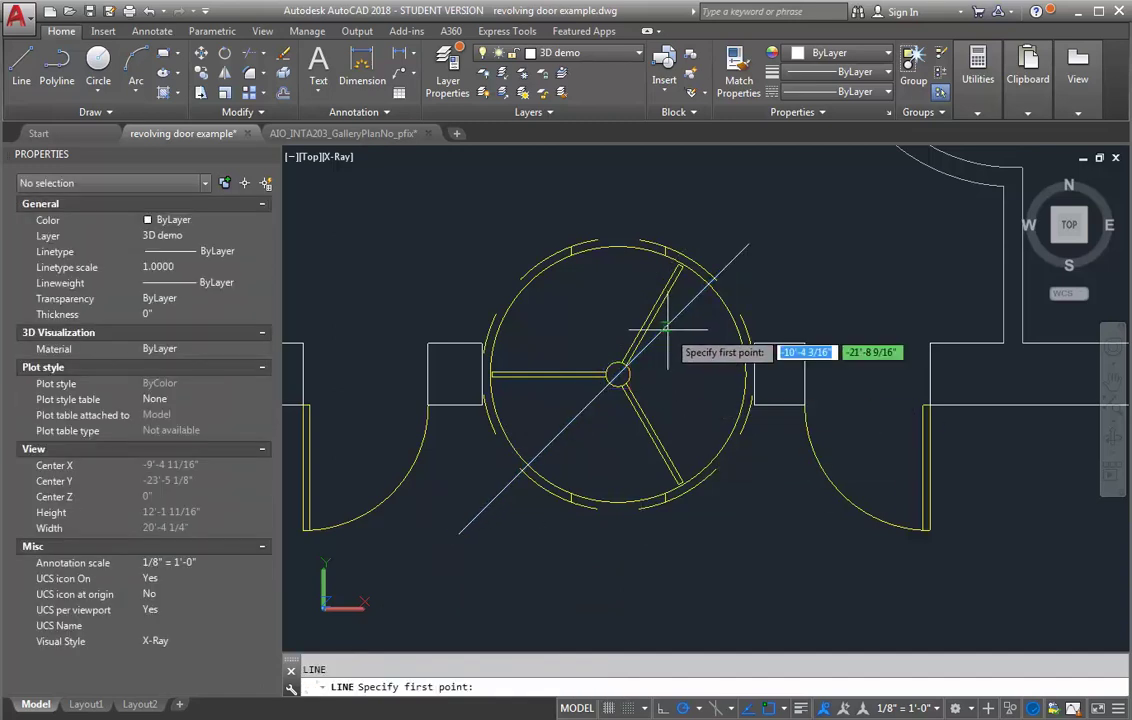
click(617, 374)
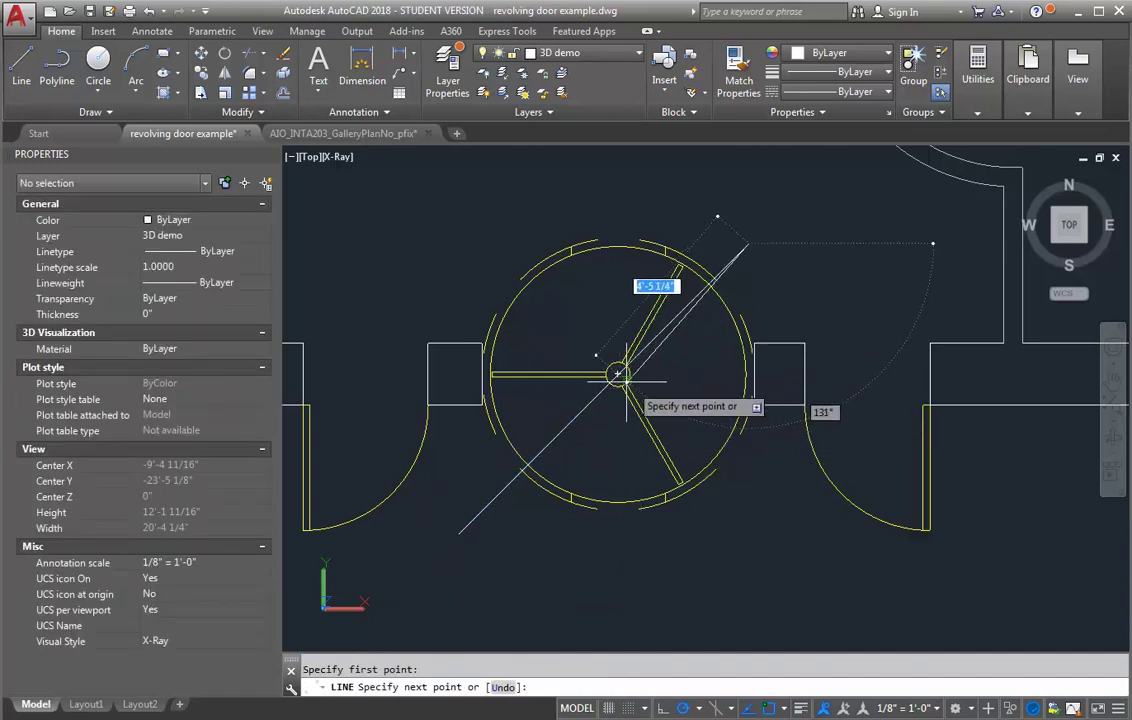
key(Escape)
Step: Mirror the diagonal line across a horizontal axis through the hub, keeping the original
text(mi)
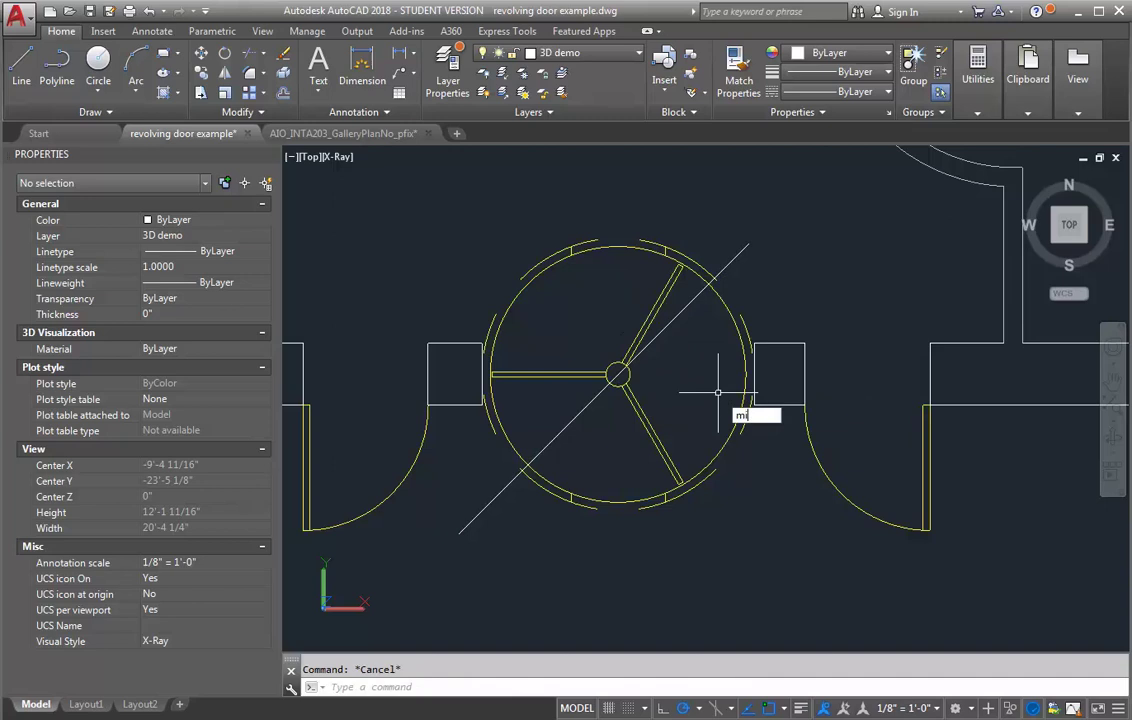
key(Return)
click(677, 314)
key(Return)
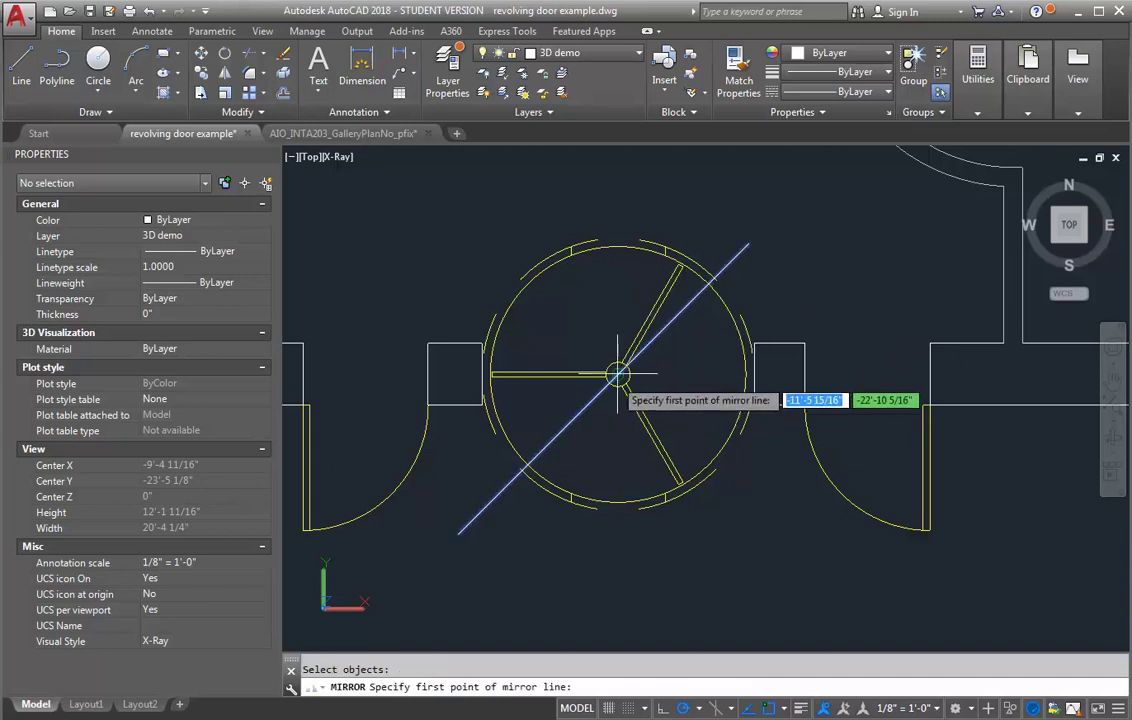
click(617, 374)
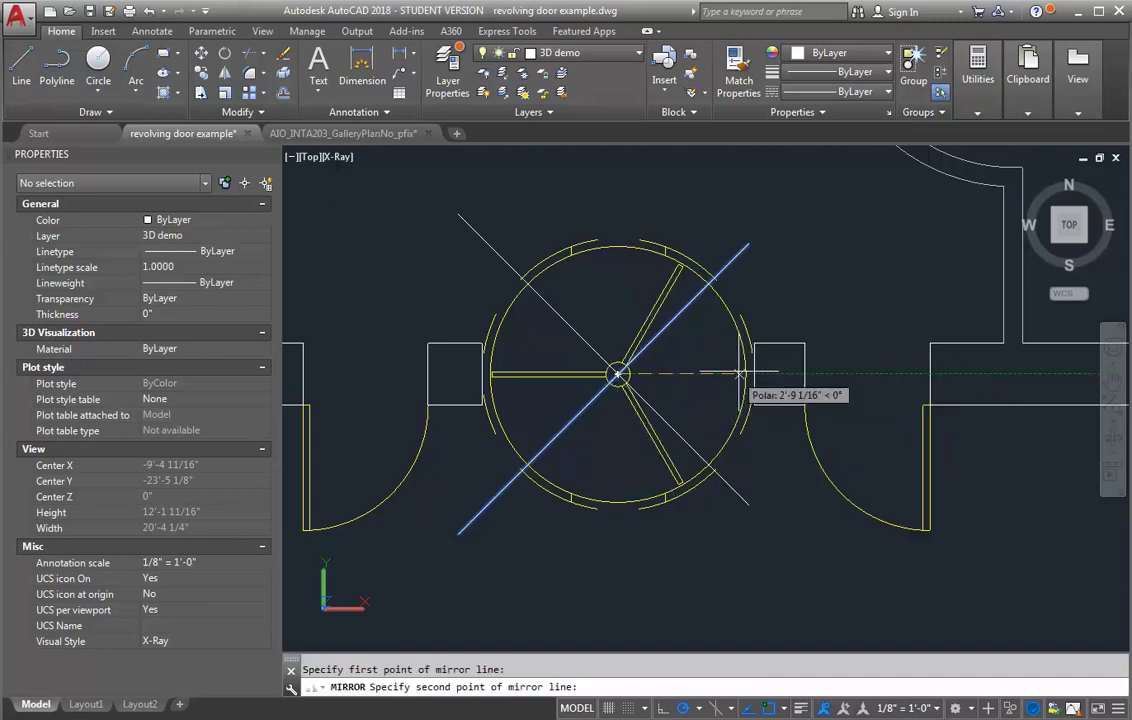
click(845, 378)
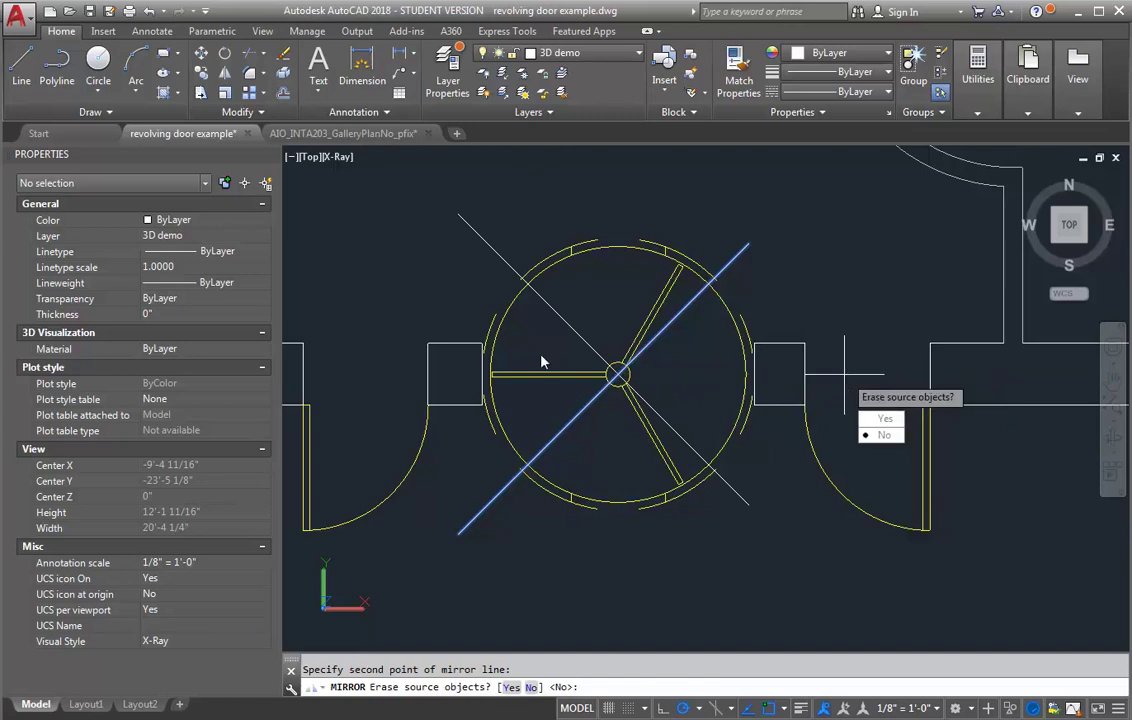
key(Escape)
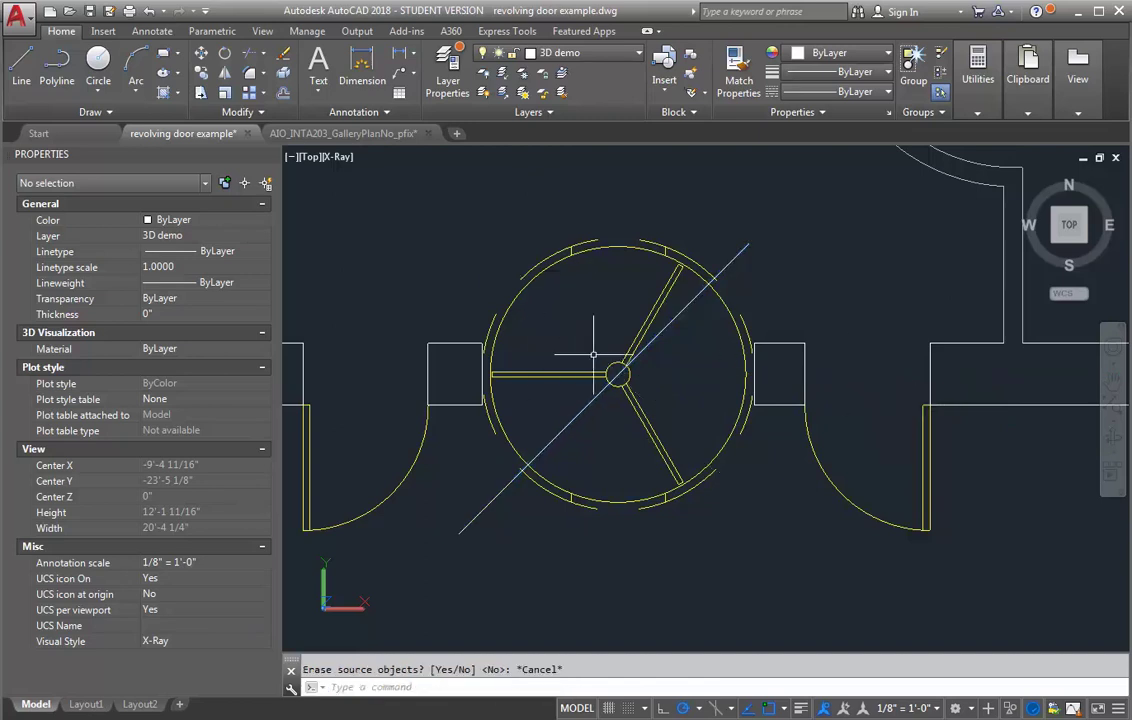
text(mi)
key(Return)
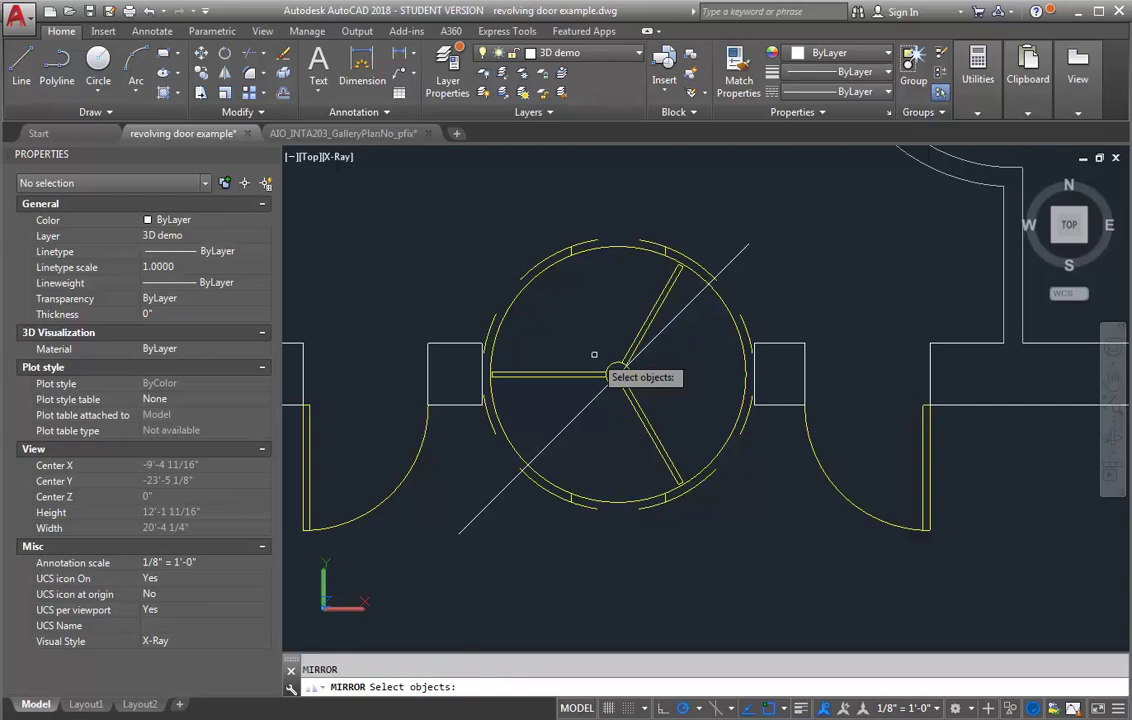
click(660, 331)
key(Return)
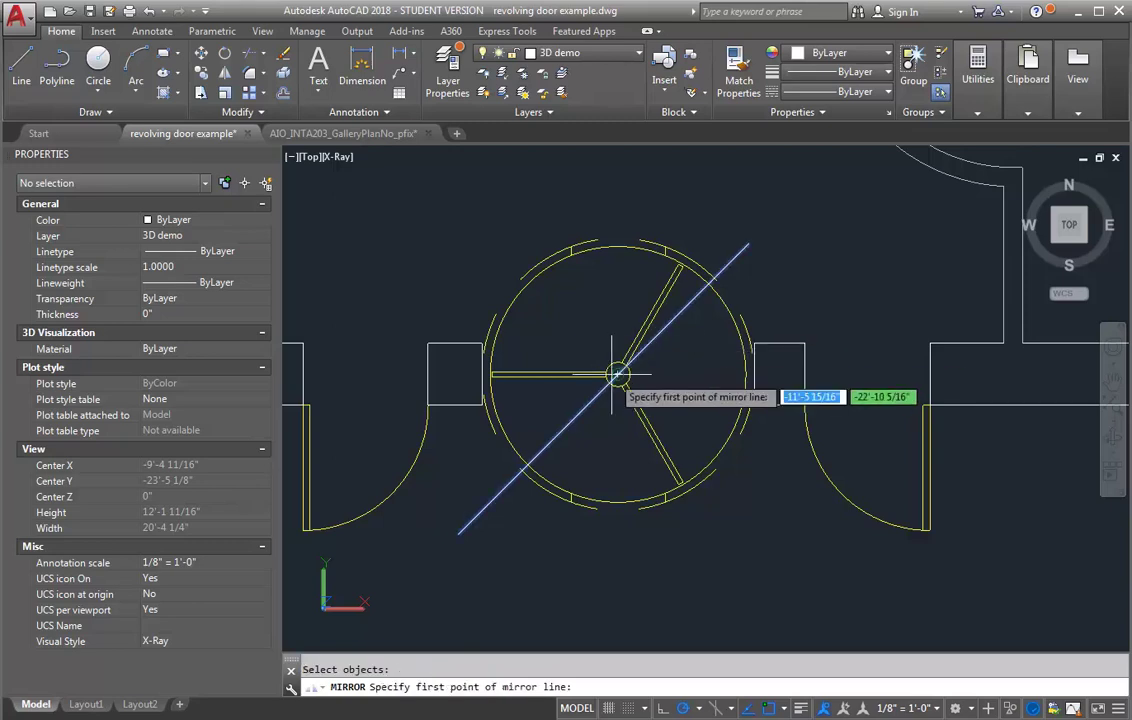
click(618, 374)
click(822, 374)
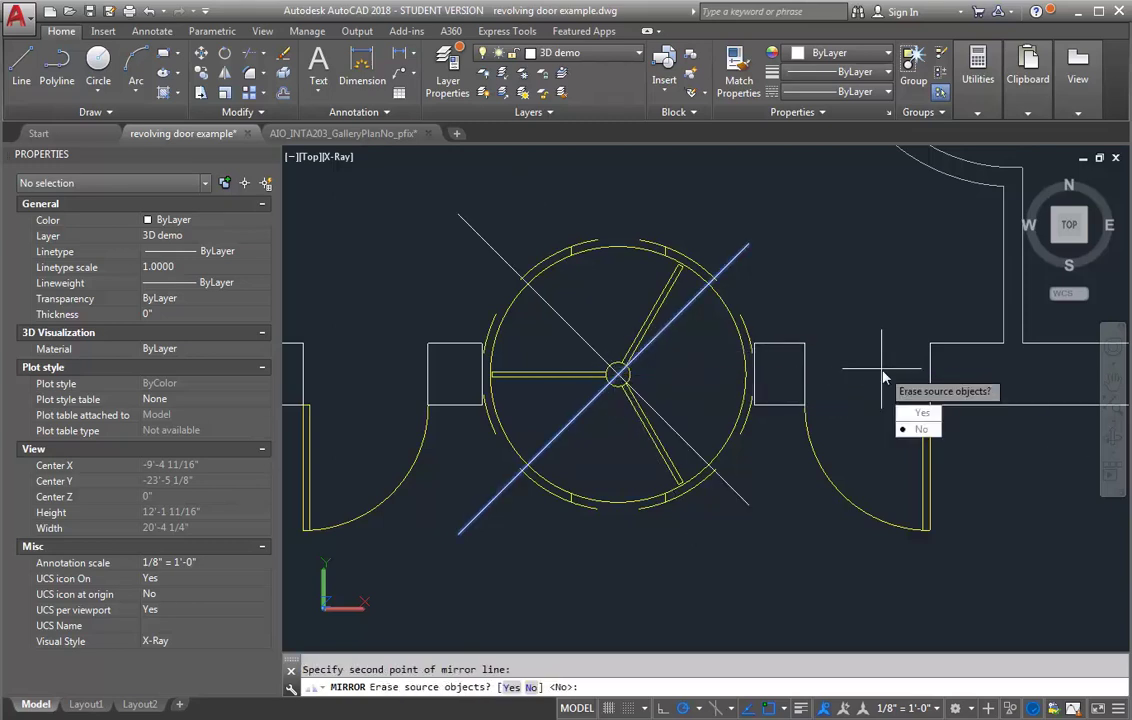
key(Return)
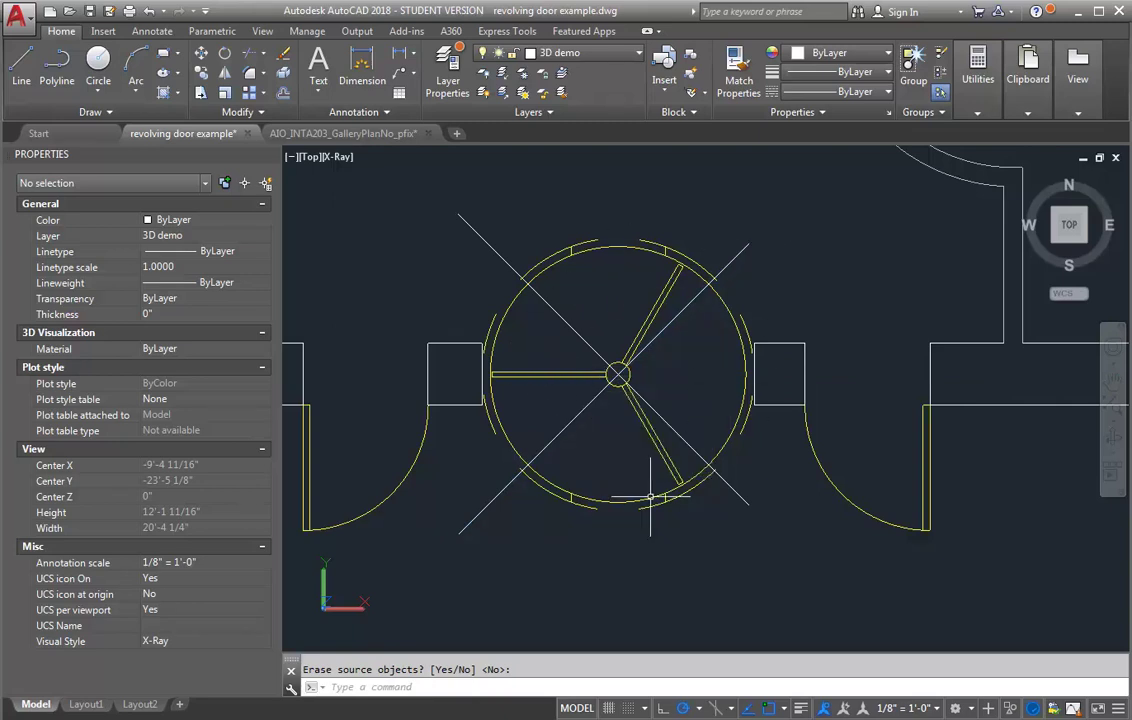
Step: Draw a circle centred on the door hub, matching the hub's radius
scroll(613, 362, up, 3)
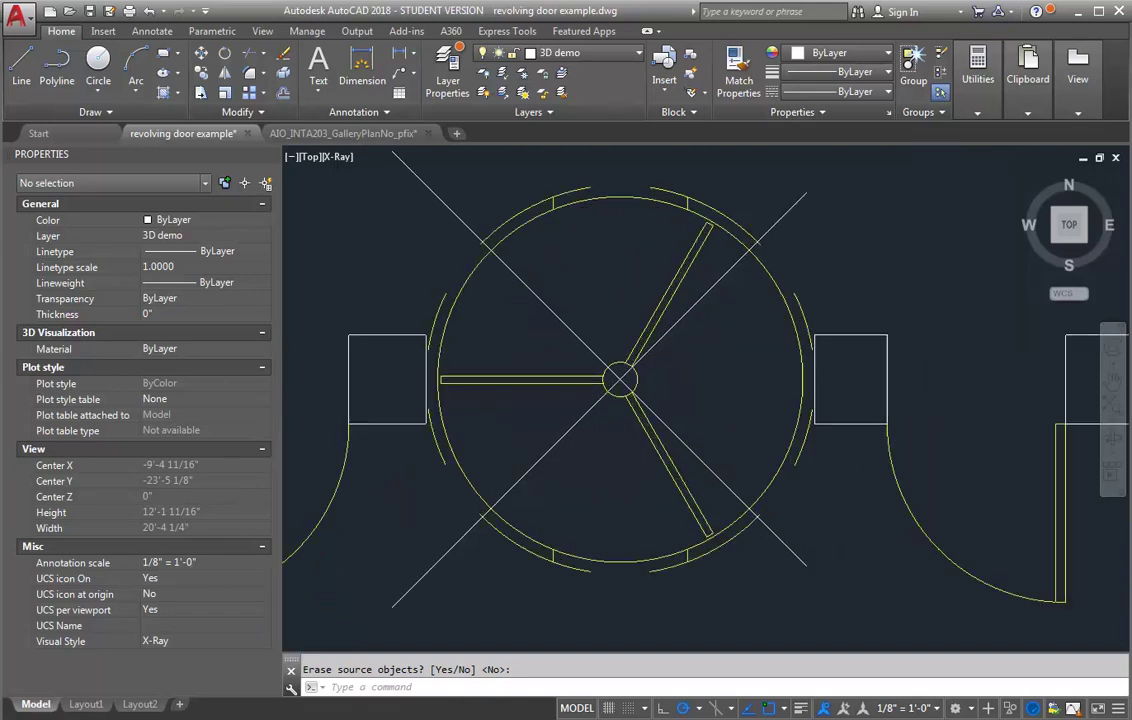
scroll(619, 375, up, 3)
text(c)
key(Return)
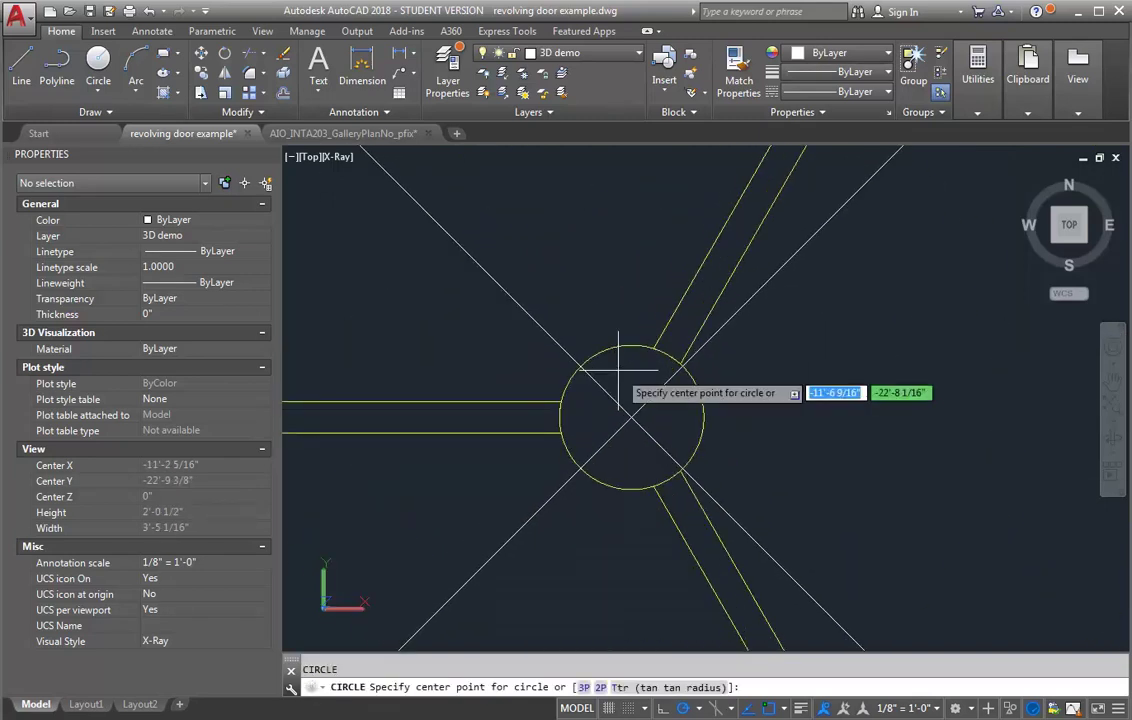
click(632, 418)
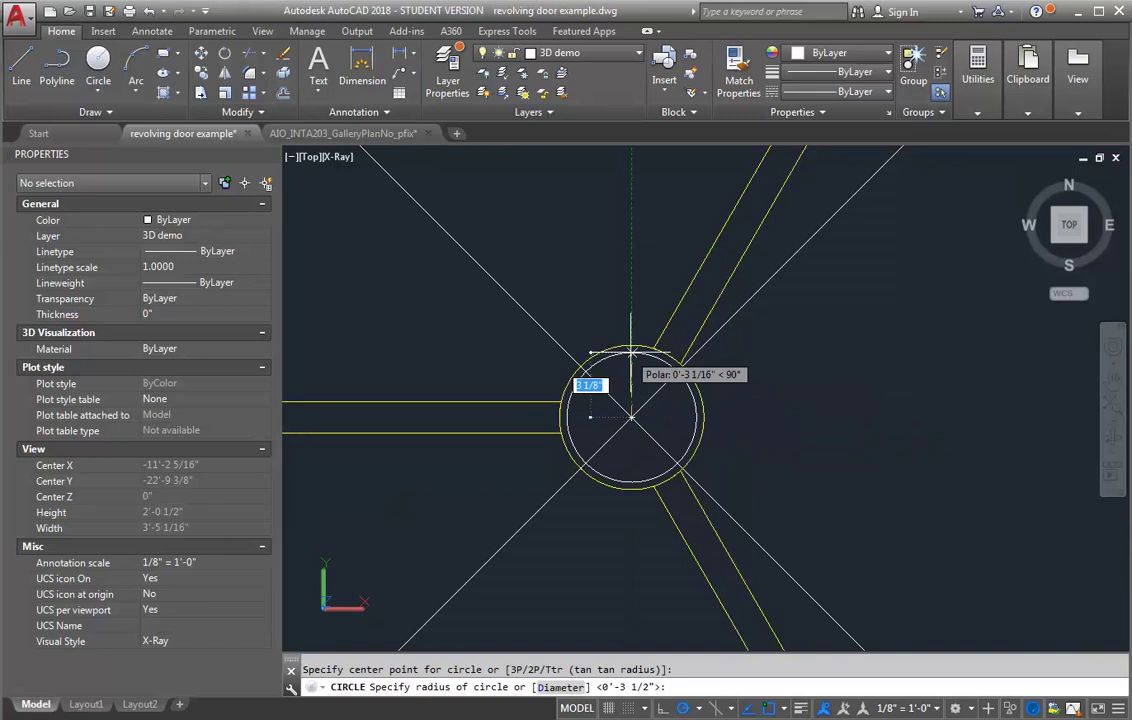
click(660, 352)
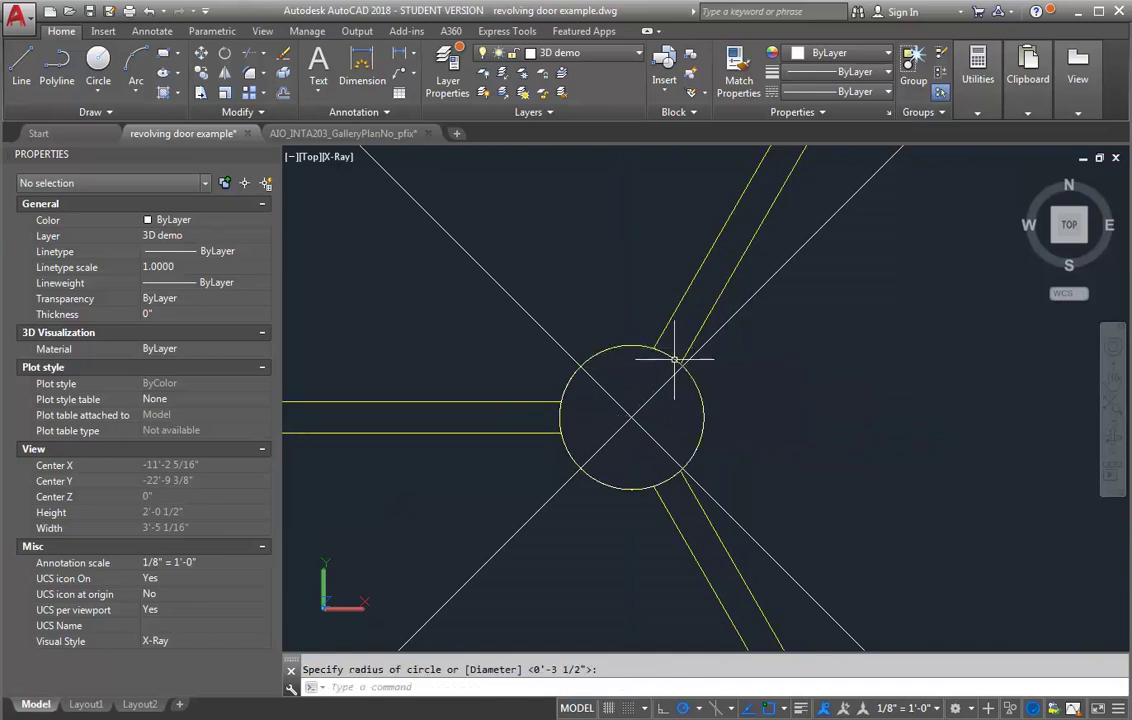
Step: Start the blade polyline on its lower edge, arcing around the hub to the upper edge
scroll(847, 392, down, 5)
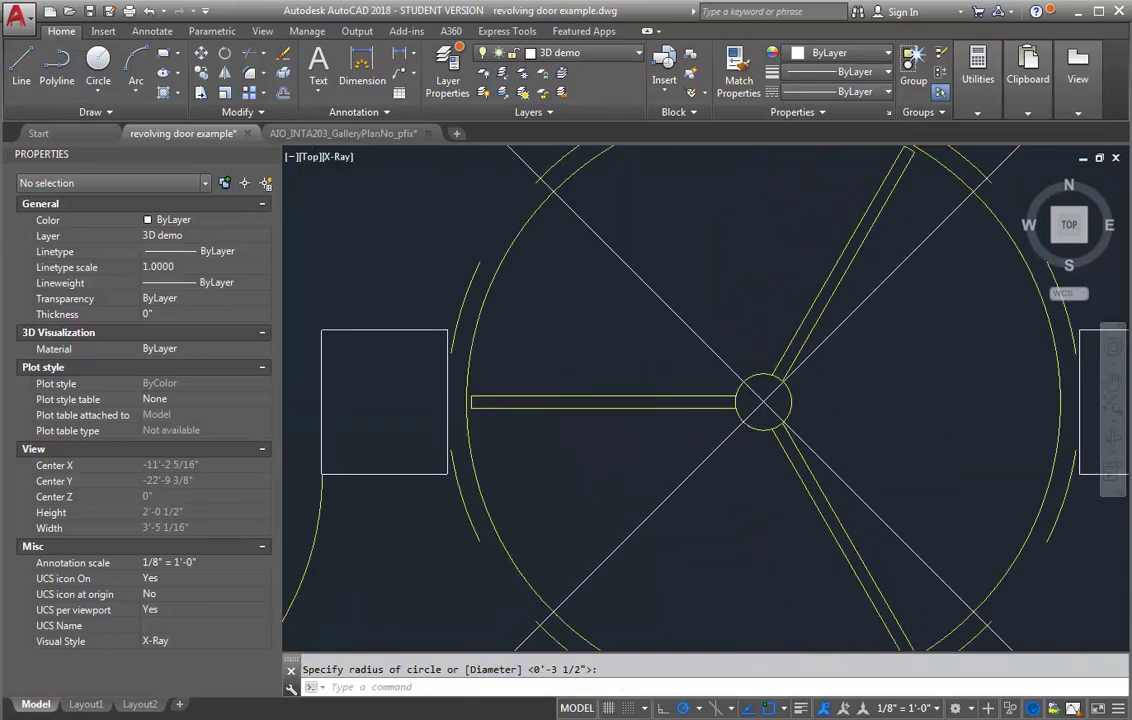
scroll(700, 385, up, 3)
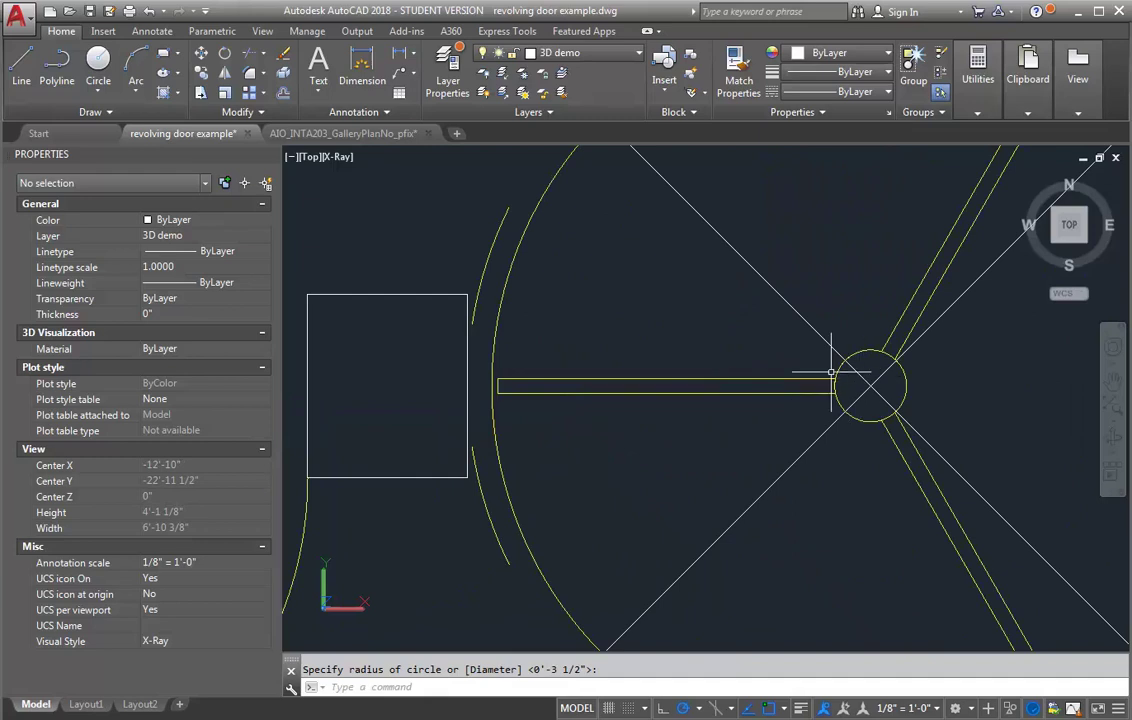
scroll(785, 375, up, 3)
scroll(868, 387, up, 4)
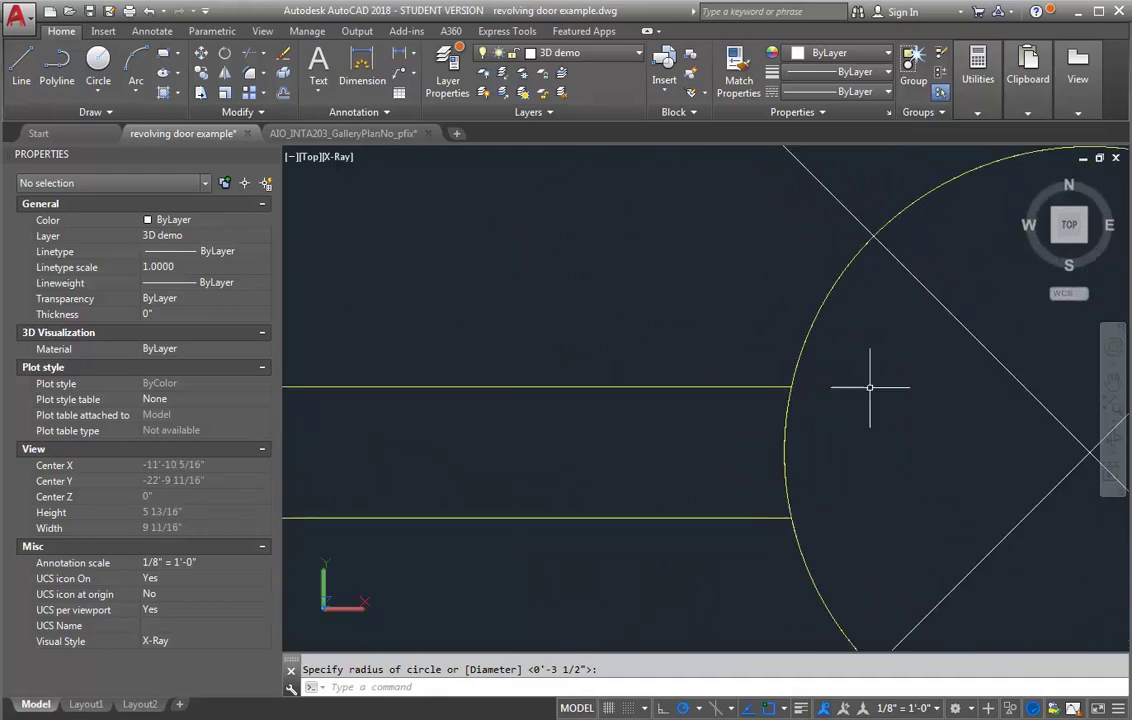
text(pl)
key(Return)
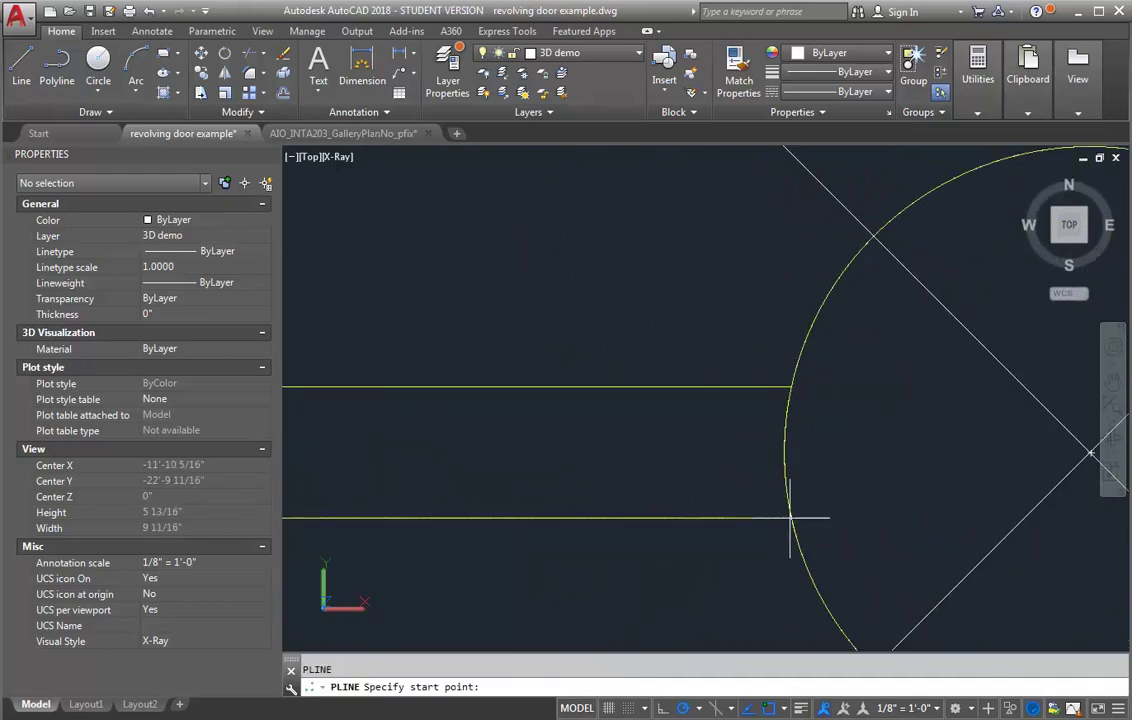
click(790, 518)
text(a)
key(Return)
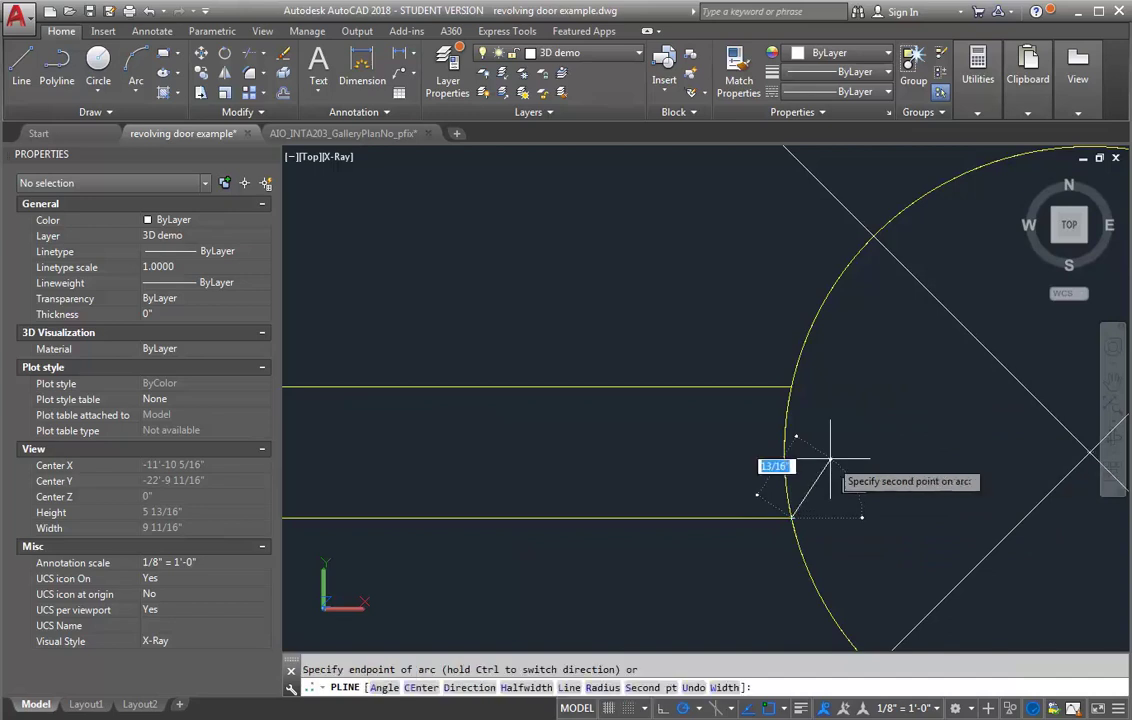
click(784, 452)
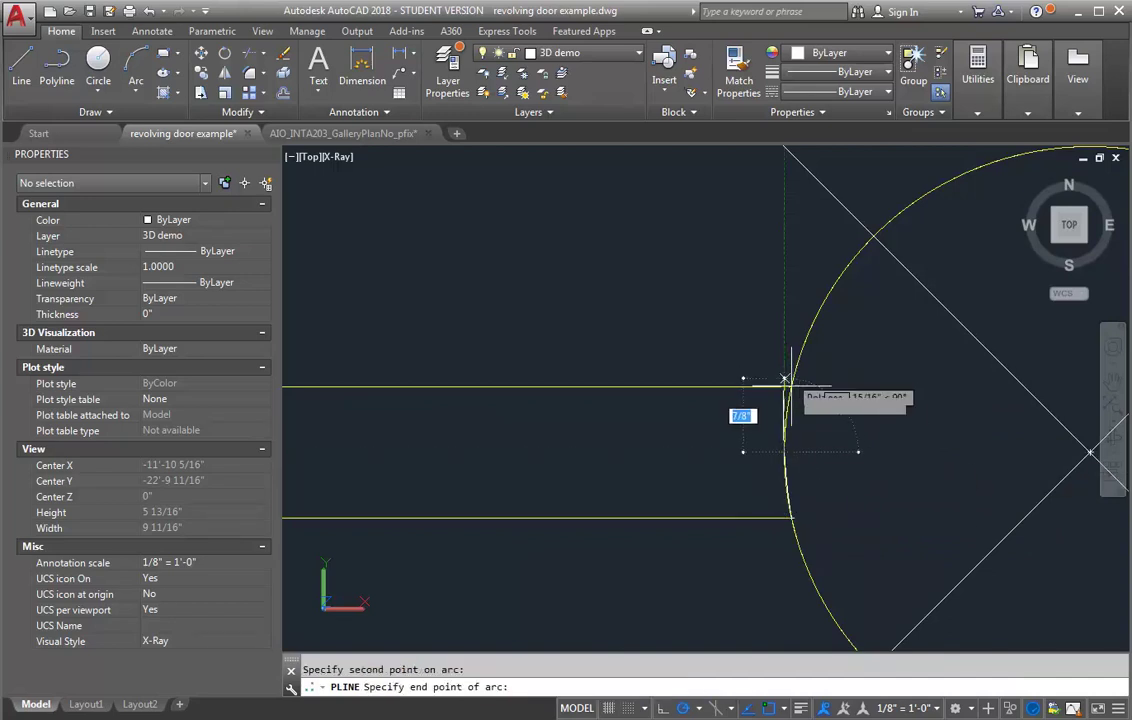
click(790, 386)
Step: Run the blade straight out to the outer ring and close the outline
scroll(788, 390, down, 8)
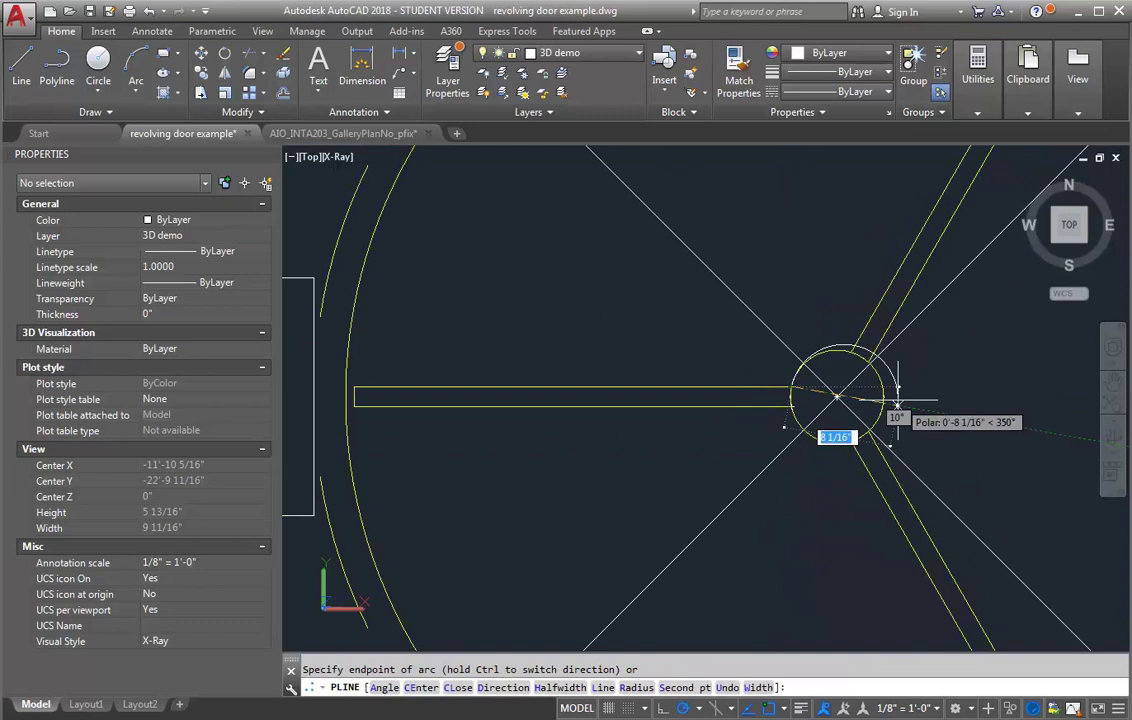
text(l)
key(Return)
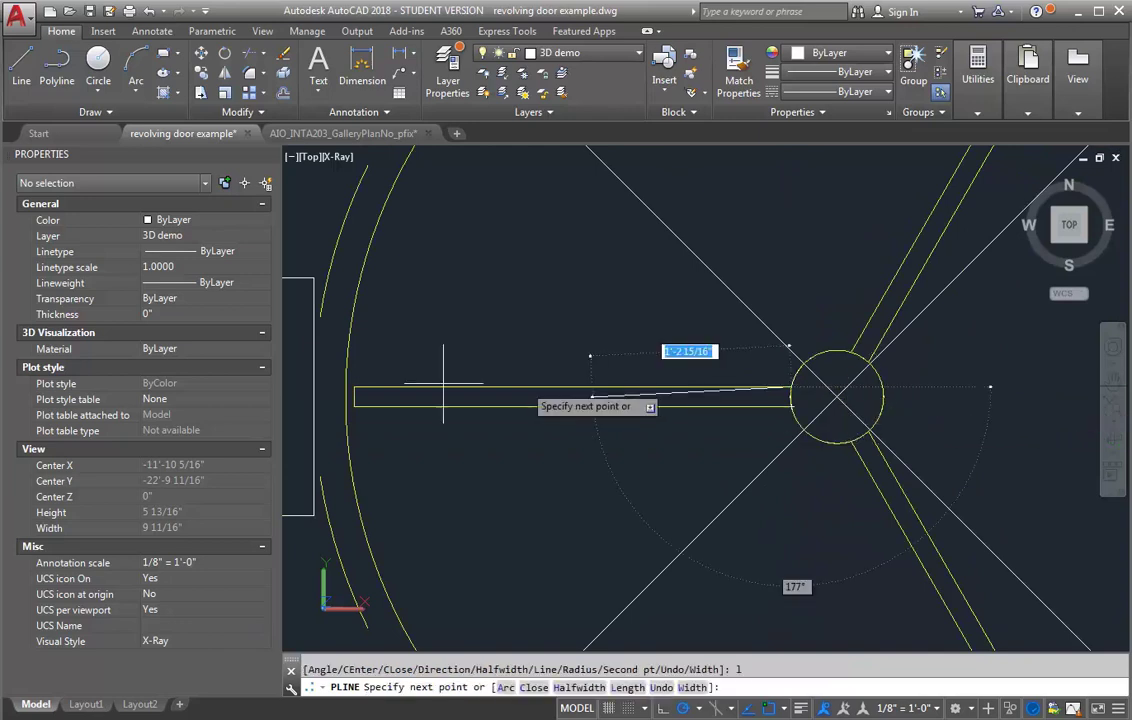
click(354, 404)
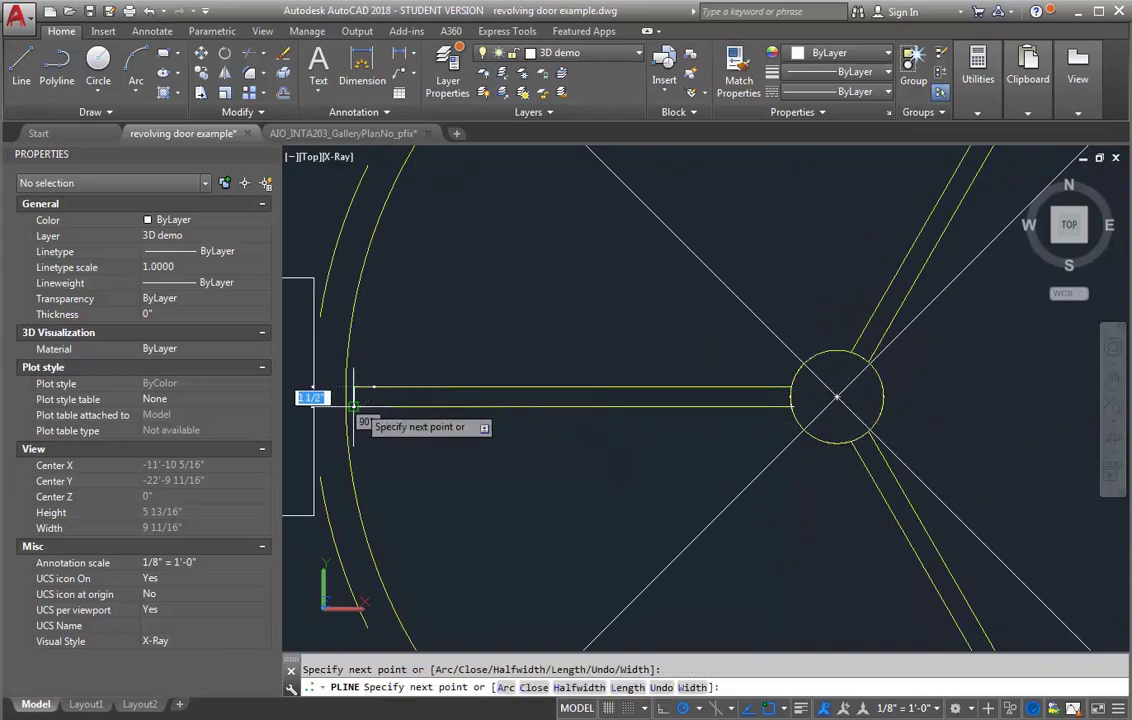
text(c)
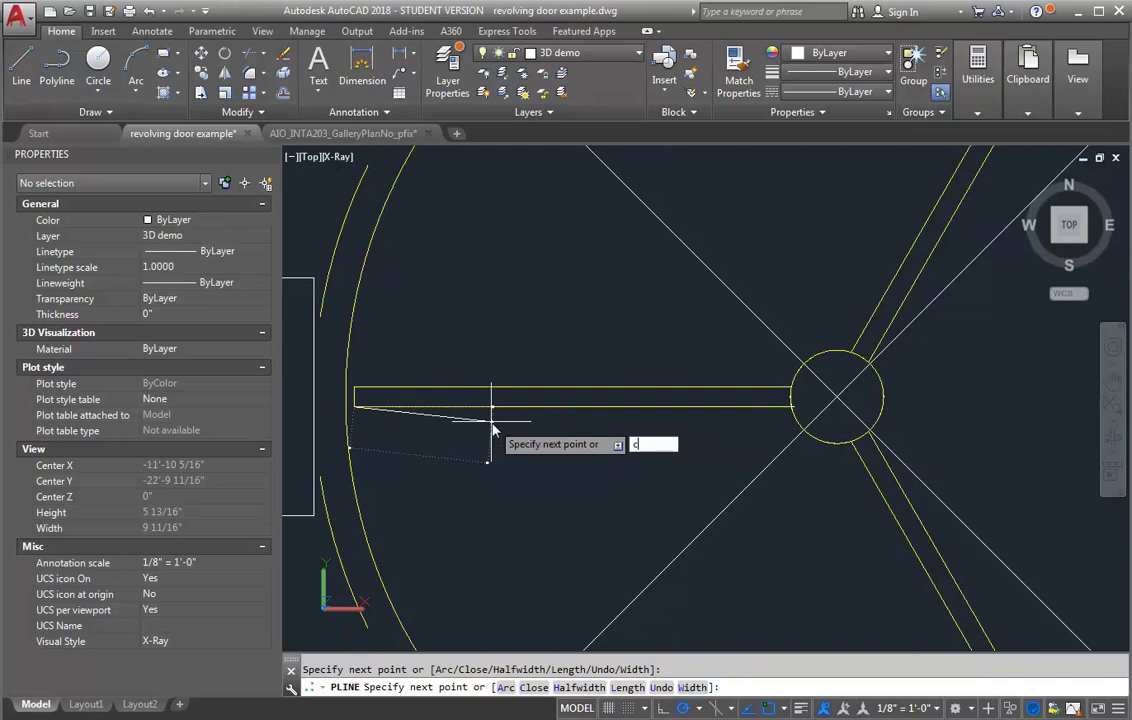
key(Return)
scroll(480, 412, down, 2)
scroll(480, 378, down, 2)
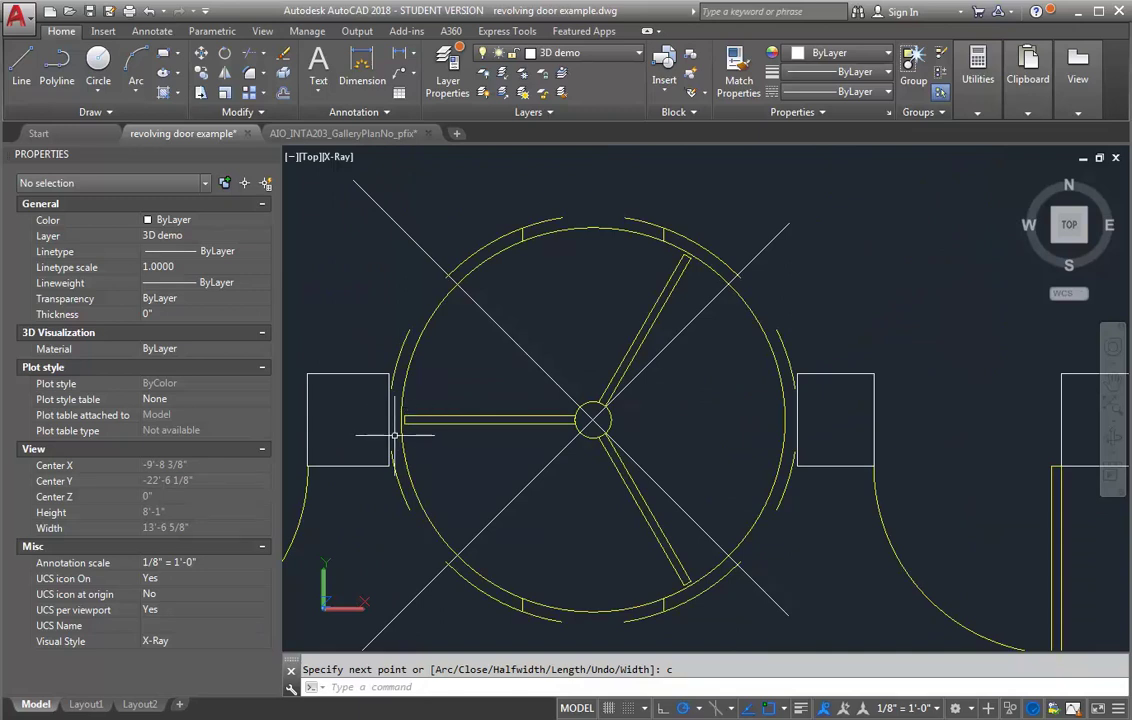
Step: Rotate the blade outline about the hub by a mistyped angle, then undo it
click(396, 435)
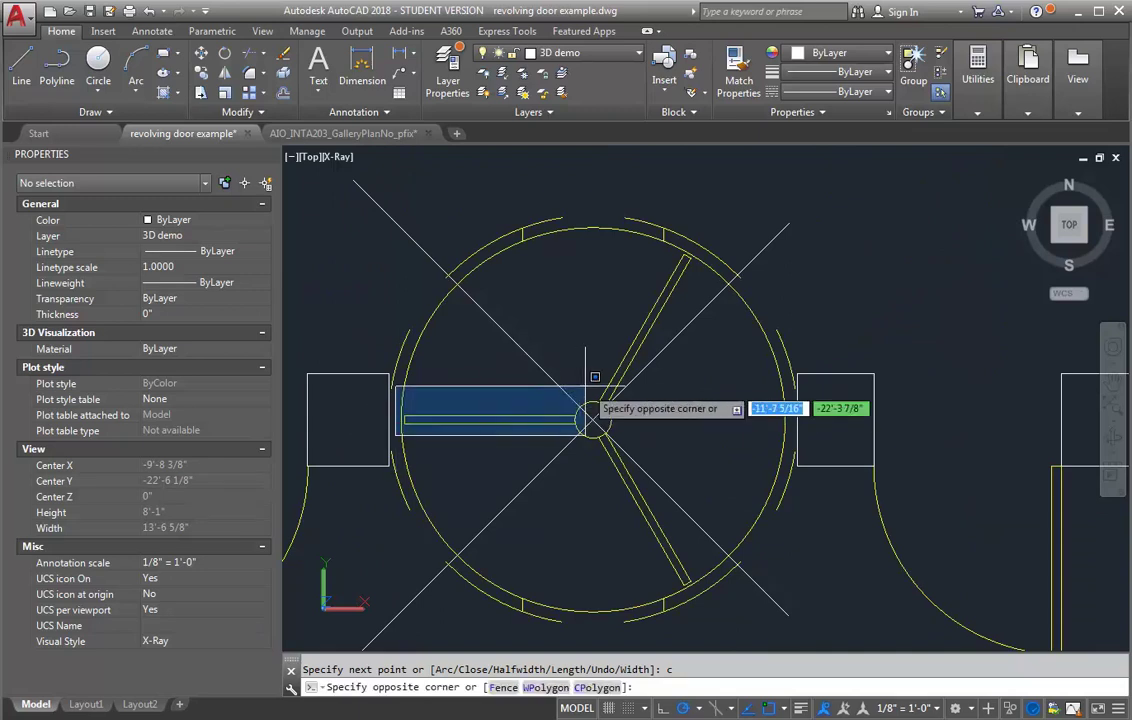
click(585, 385)
text(ro)
key(Return)
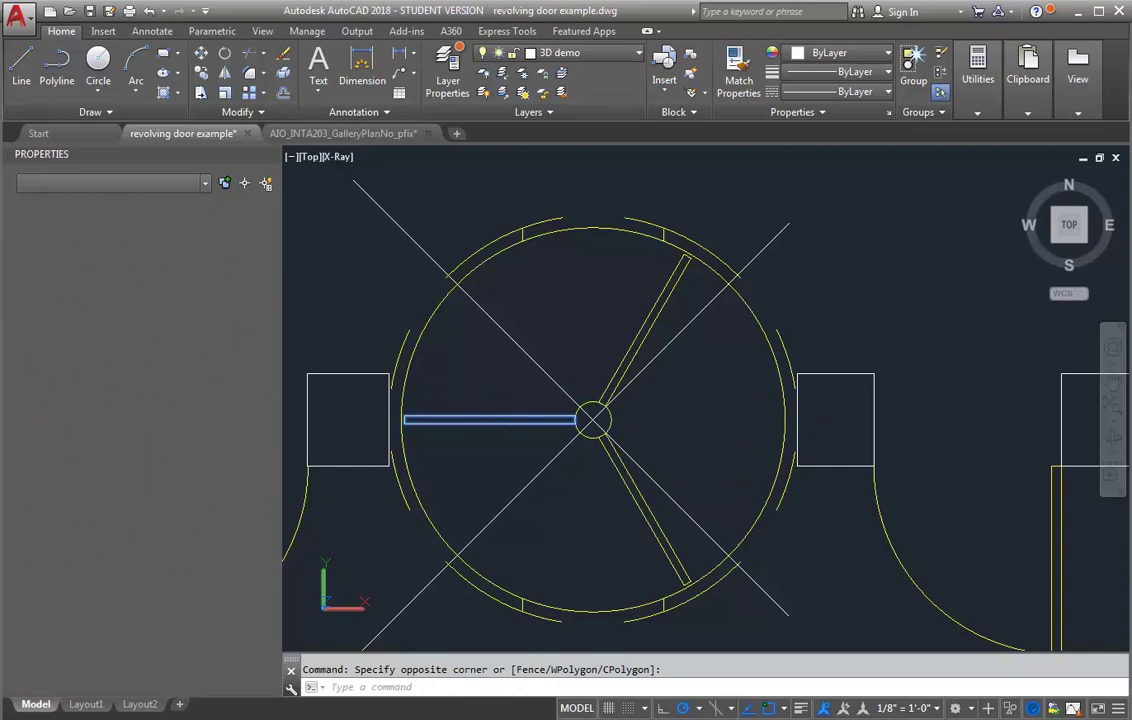
click(593, 420)
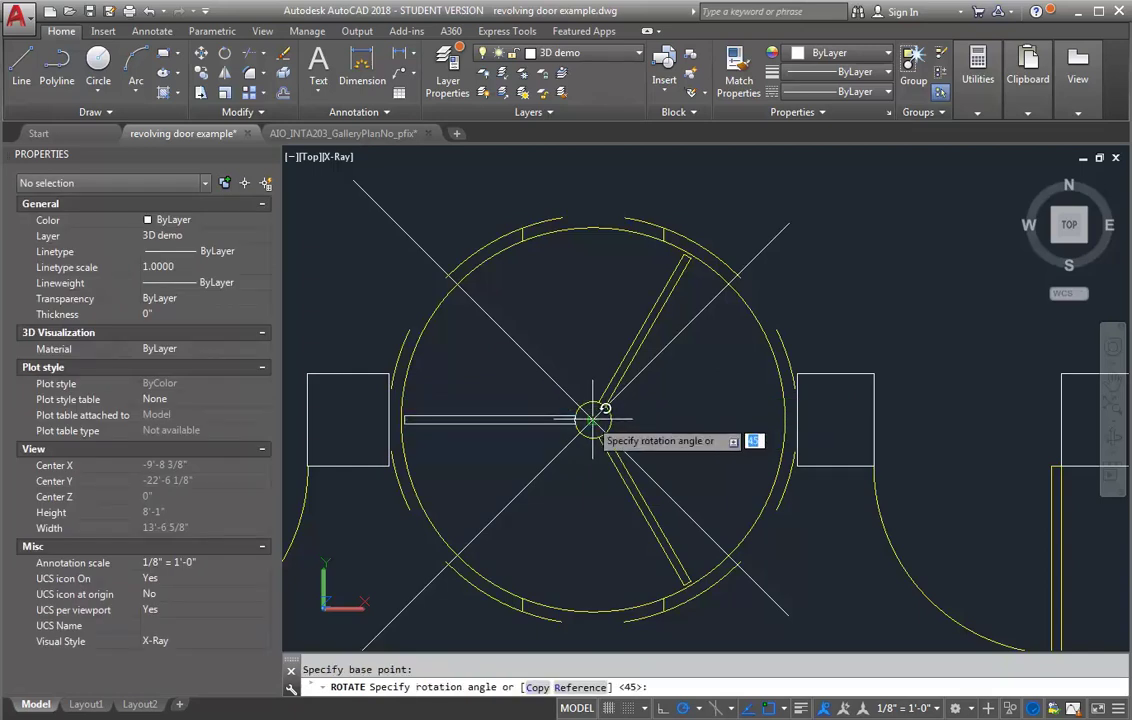
key(Return)
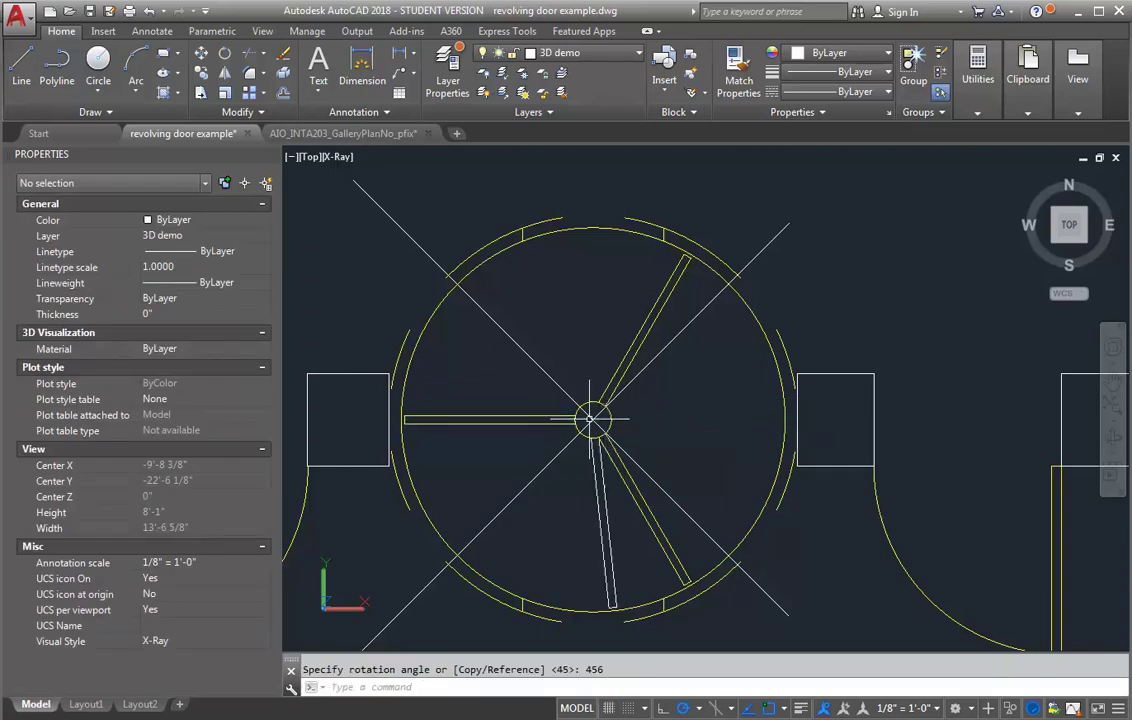
text(u)
key(Return)
Step: Rotate the blade outline 45° about the hub centre onto the lower-left diagonal
text(ro)
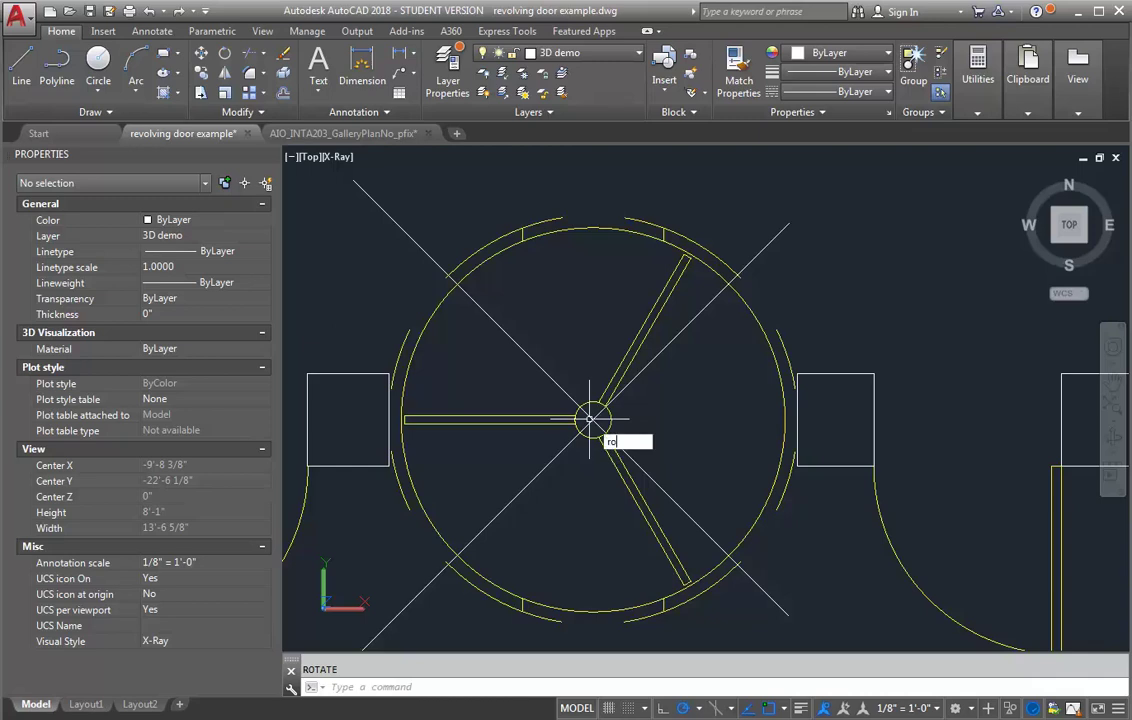
key(Return)
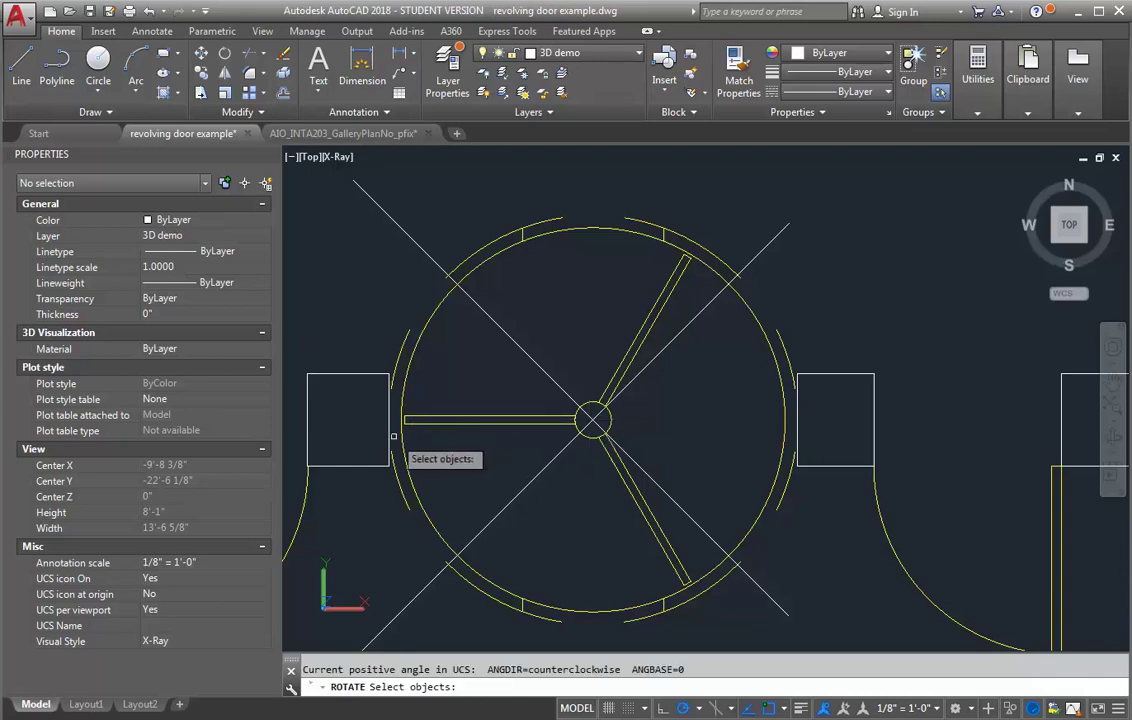
click(394, 432)
click(596, 389)
key(Return)
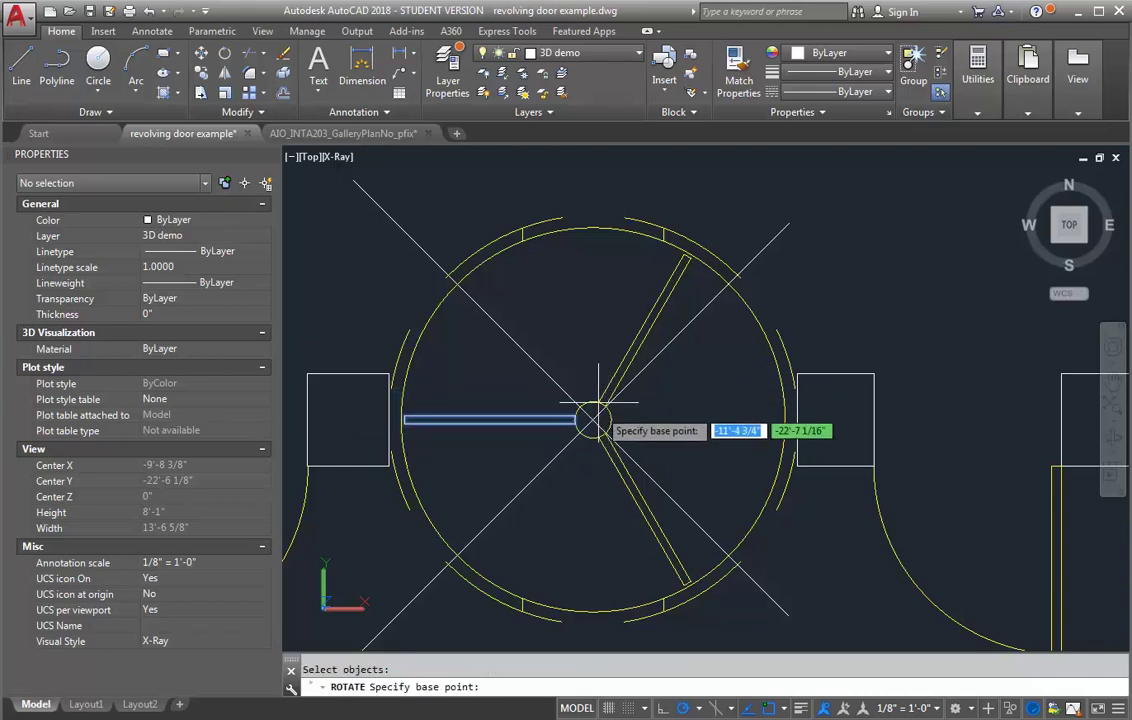
click(592, 420)
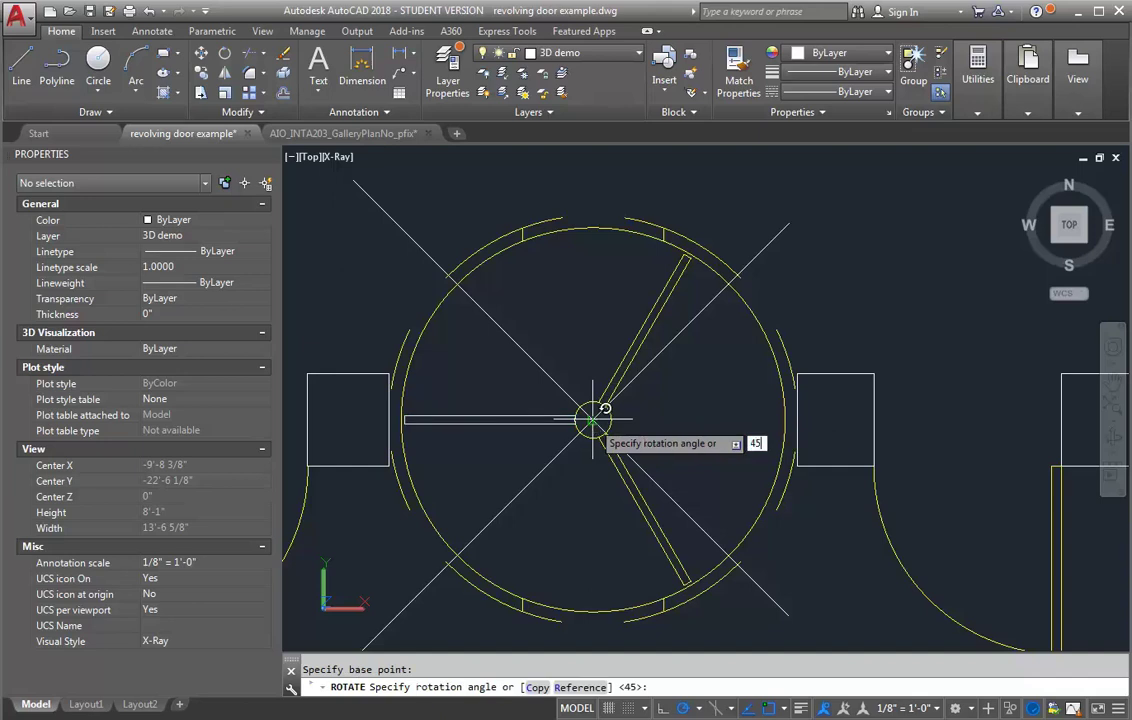
key(Return)
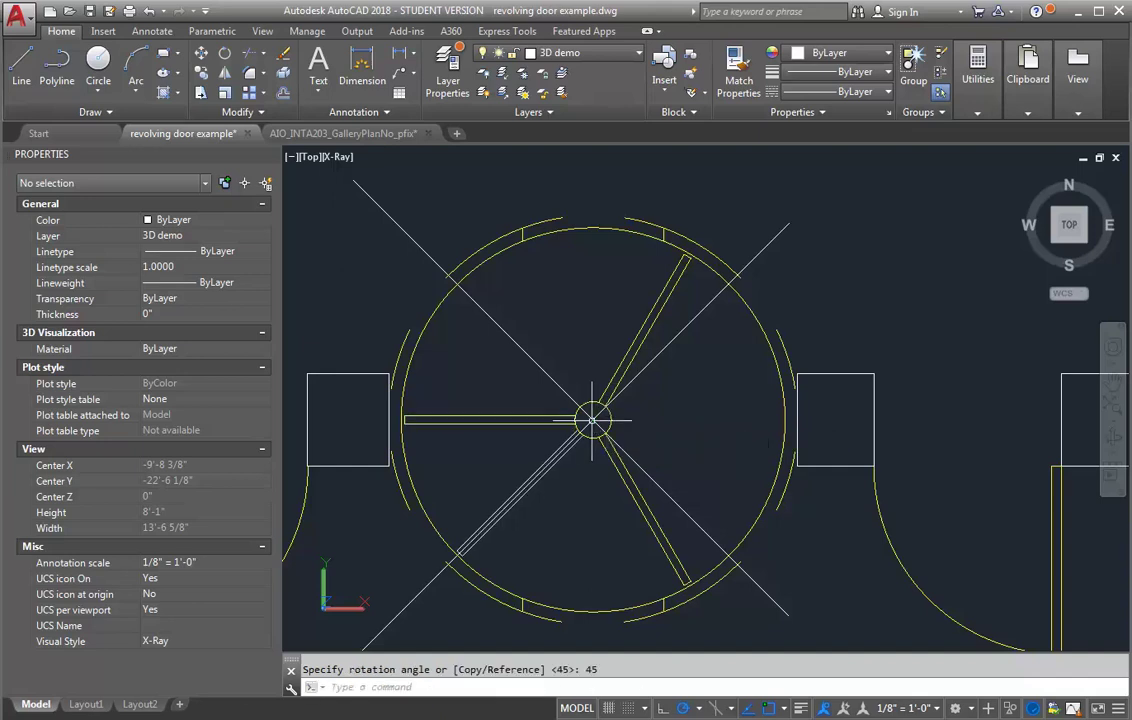
click(550, 461)
text(mi)
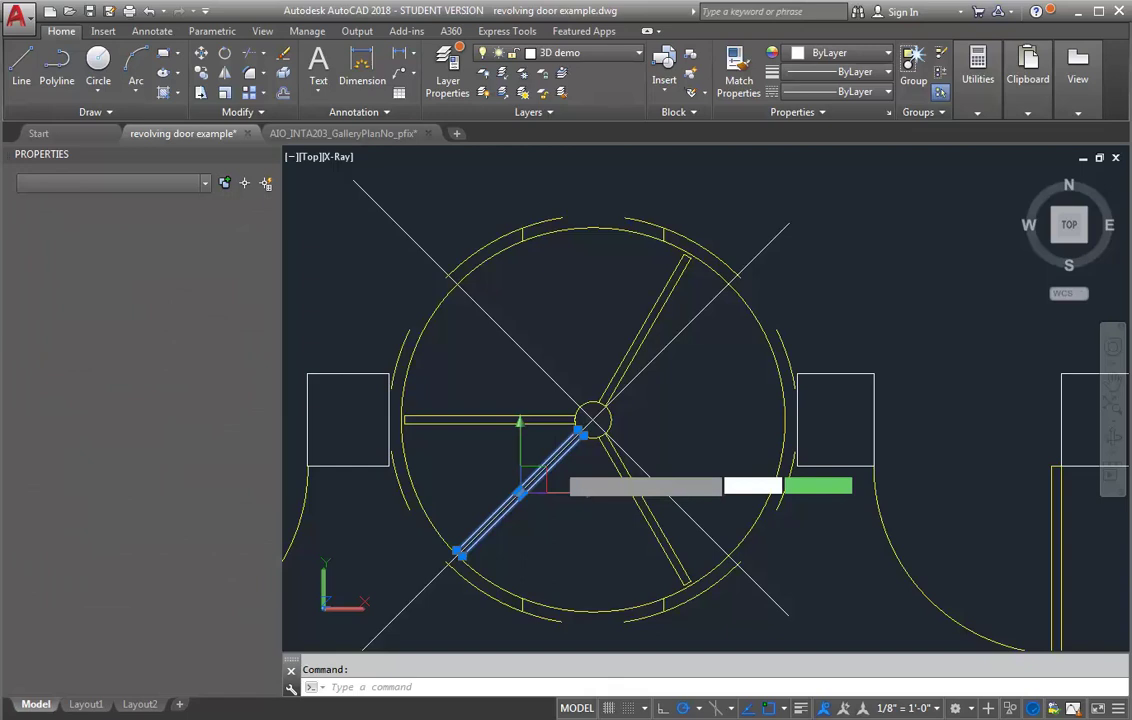
key(Return)
Step: Mirror the blade across the horizontal through the hub, keeping the original
click(592, 420)
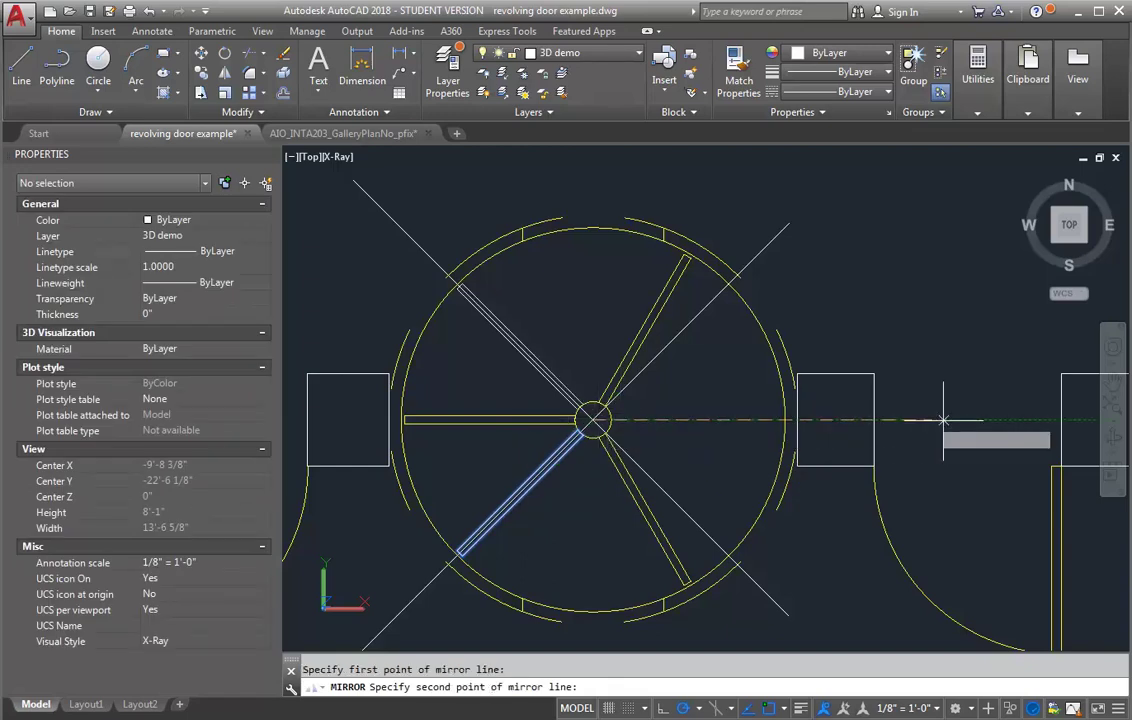
click(945, 458)
key(Return)
key(Return)
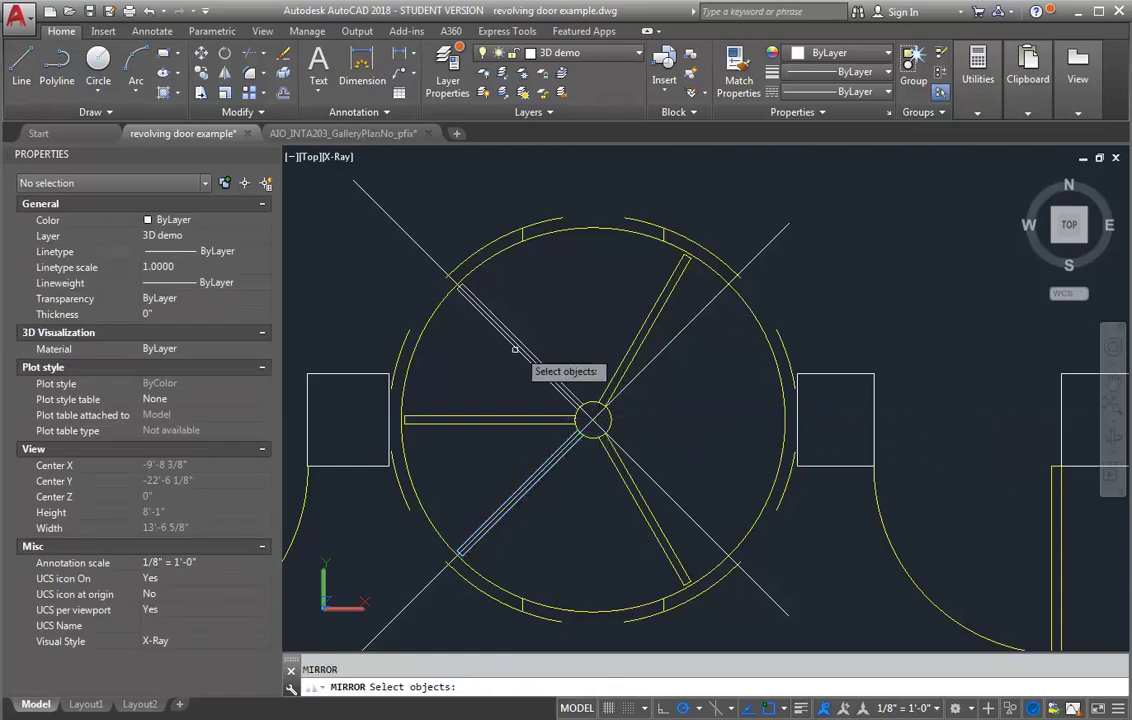
click(511, 341)
key(Escape)
key(Escape)
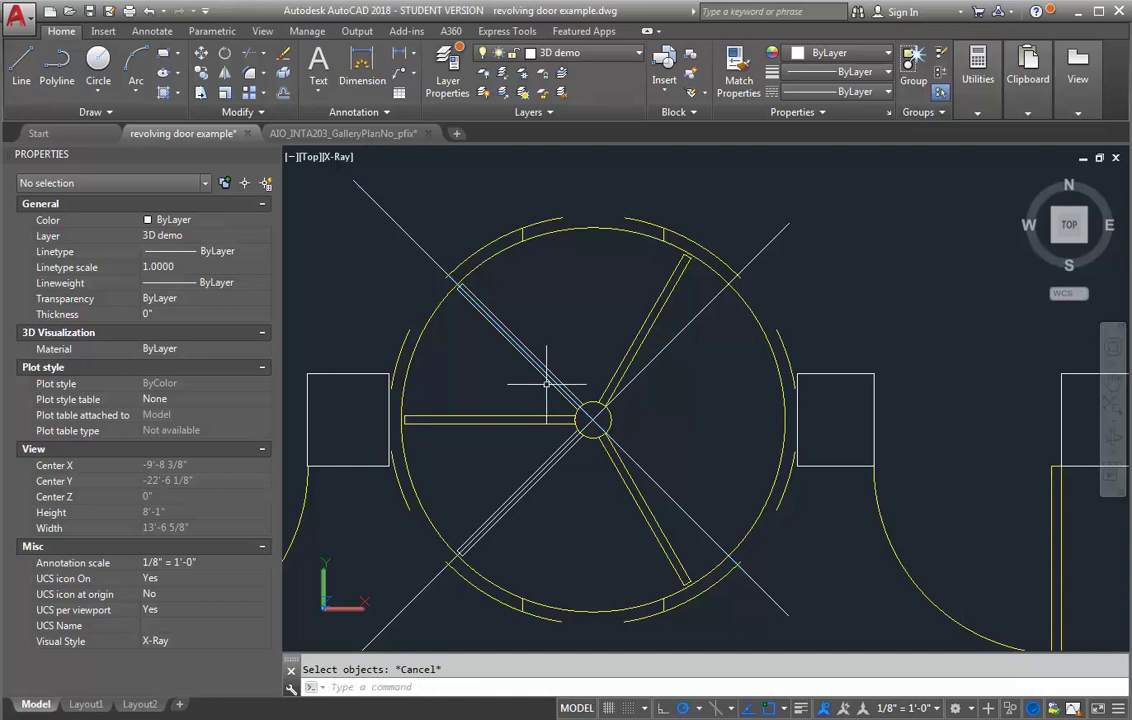
Step: Mirror both left blades across the vertical through the hub, keeping the originals
text(mi)
key(Return)
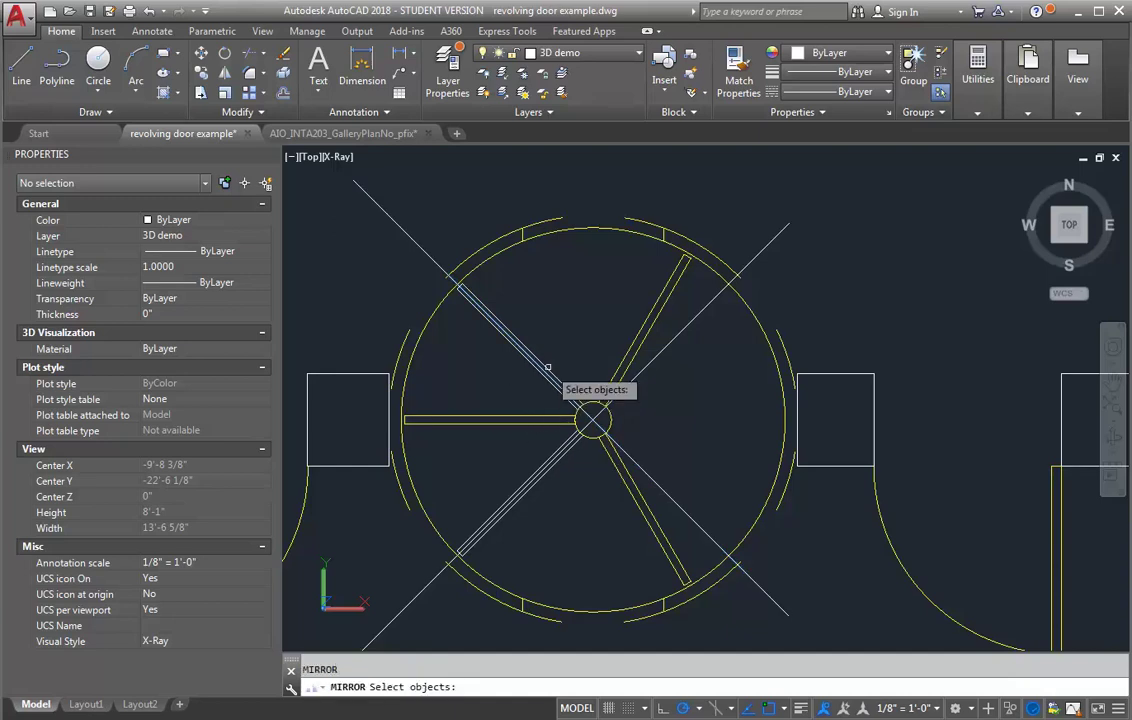
click(548, 377)
click(566, 452)
key(Return)
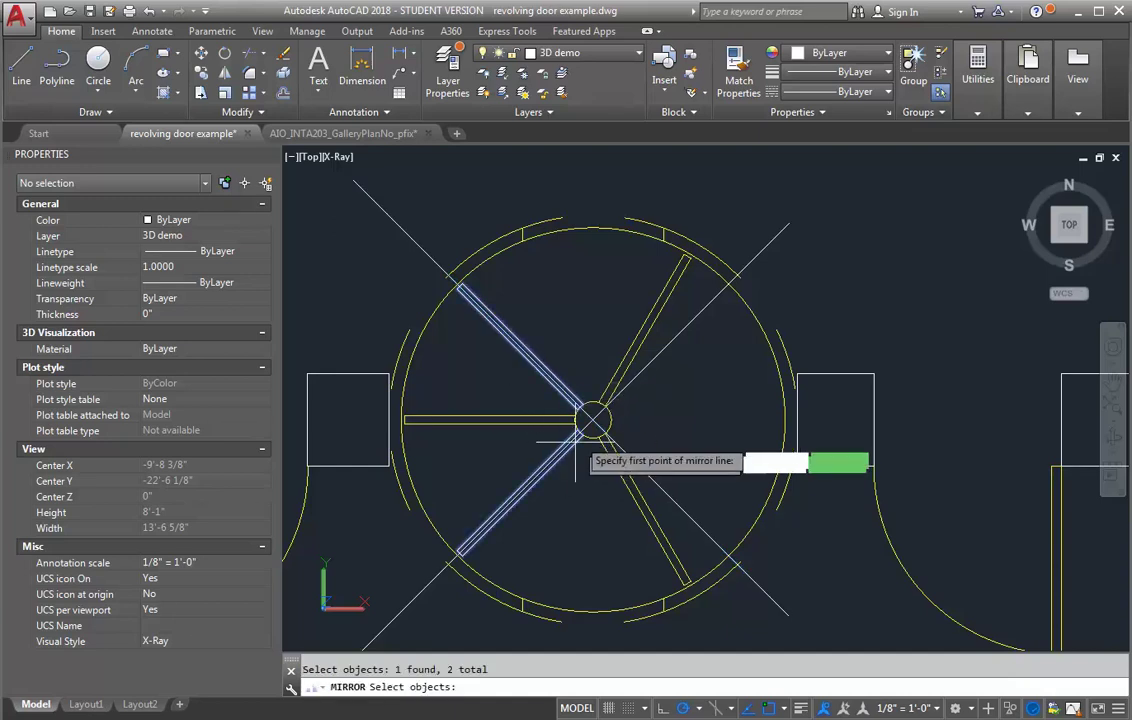
click(593, 420)
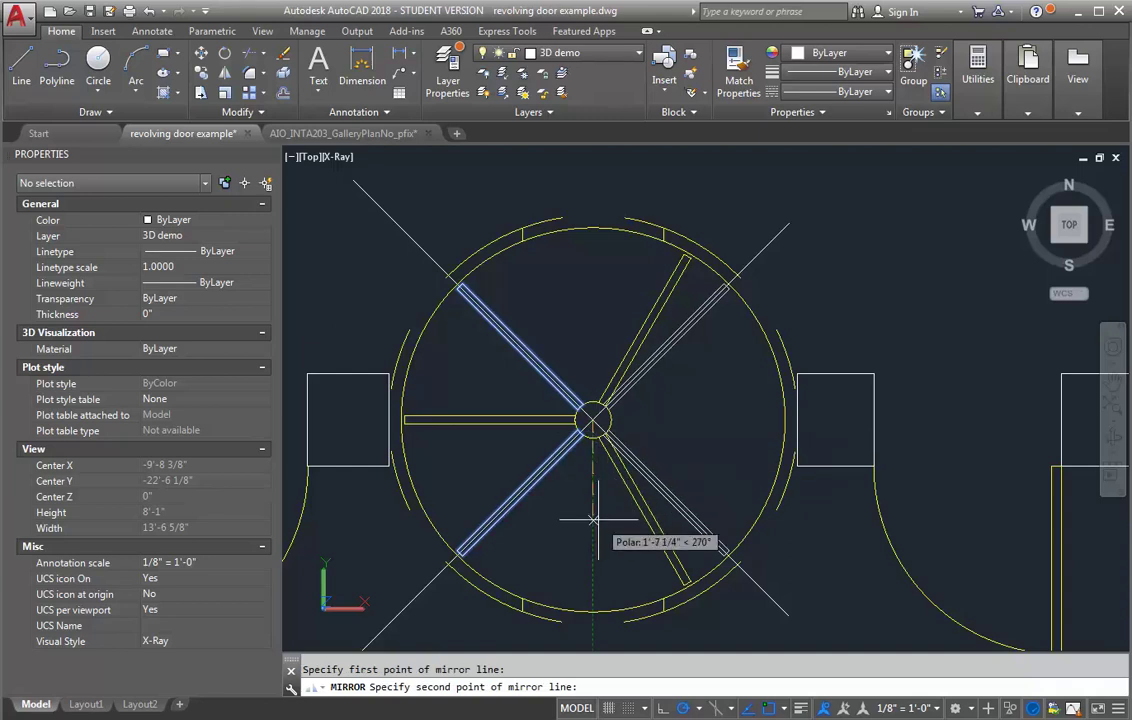
click(598, 522)
key(Return)
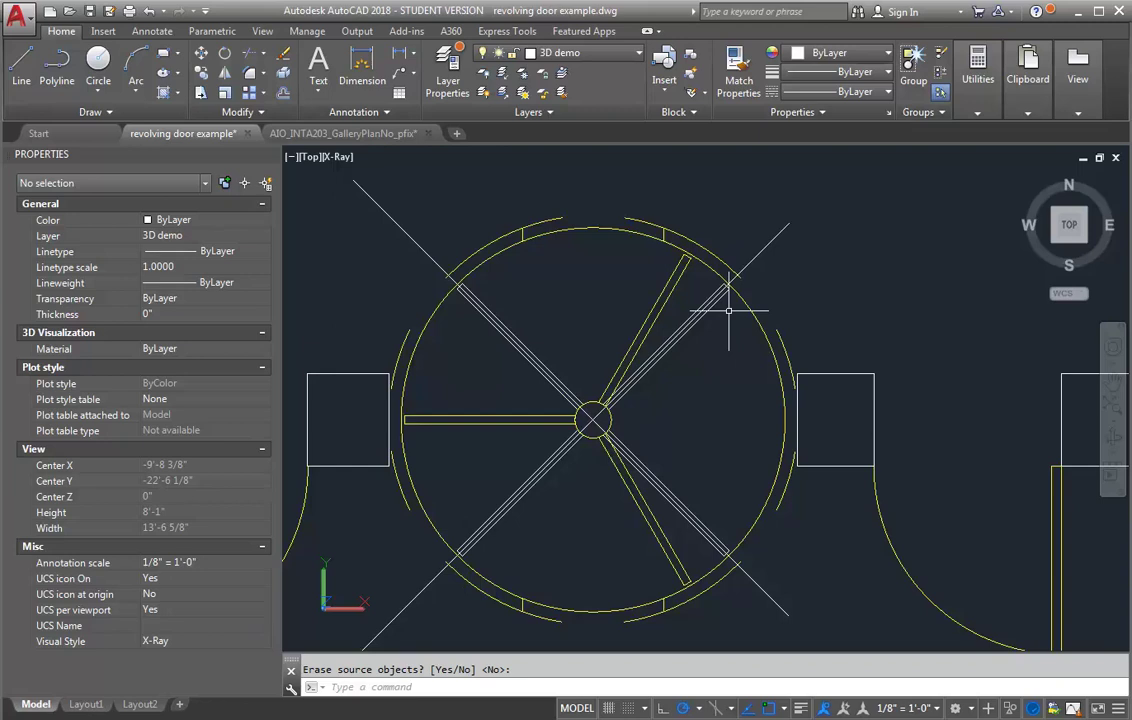
Step: Start the side-panel polyline at the upper-right diagonal and ring, arcing down to the lower-right blade
text(pl)
key(Return)
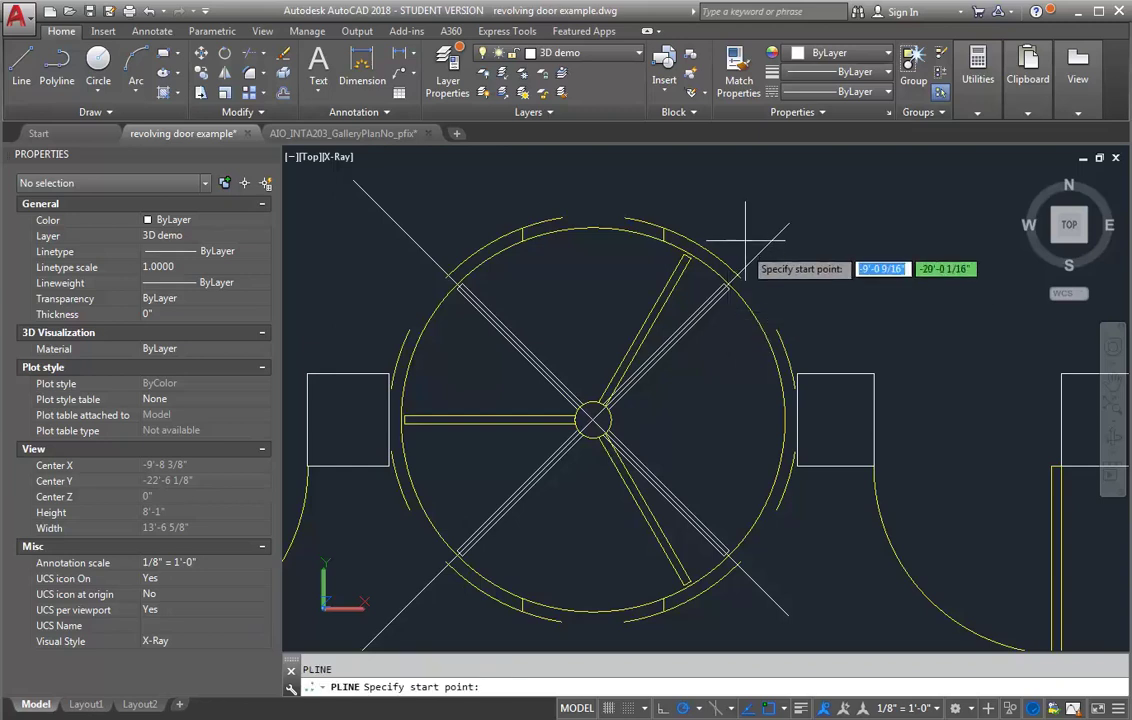
scroll(746, 240, up, 3)
click(719, 309)
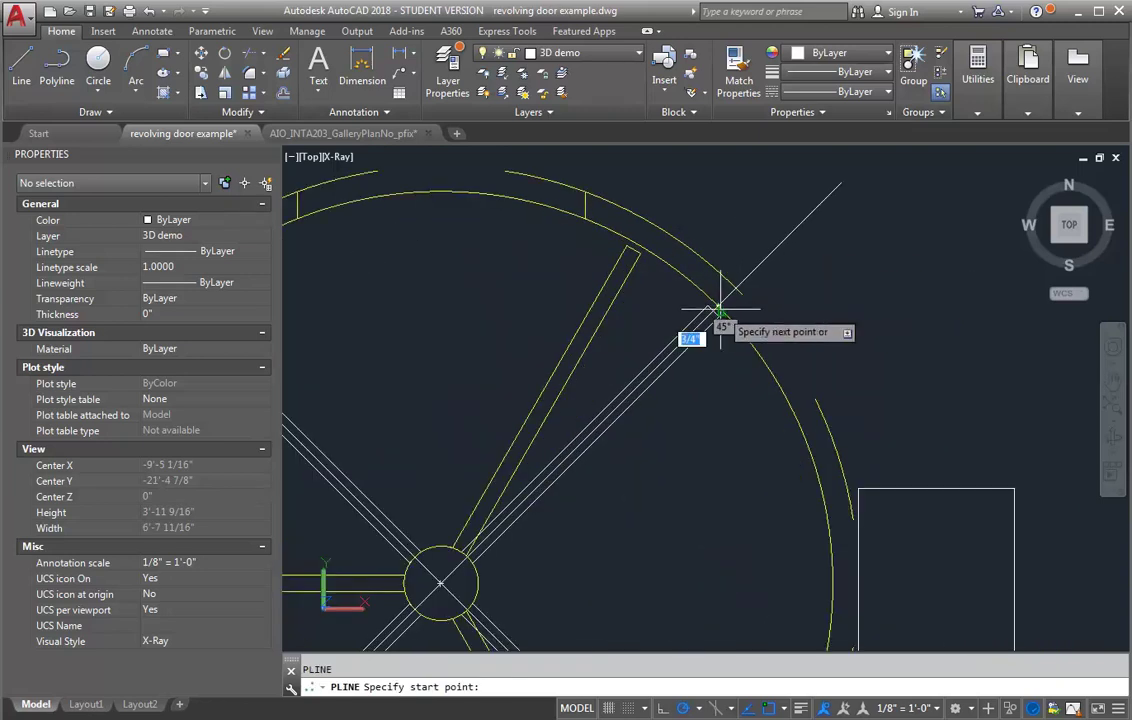
text(a)
key(Return)
text(s)
key(Return)
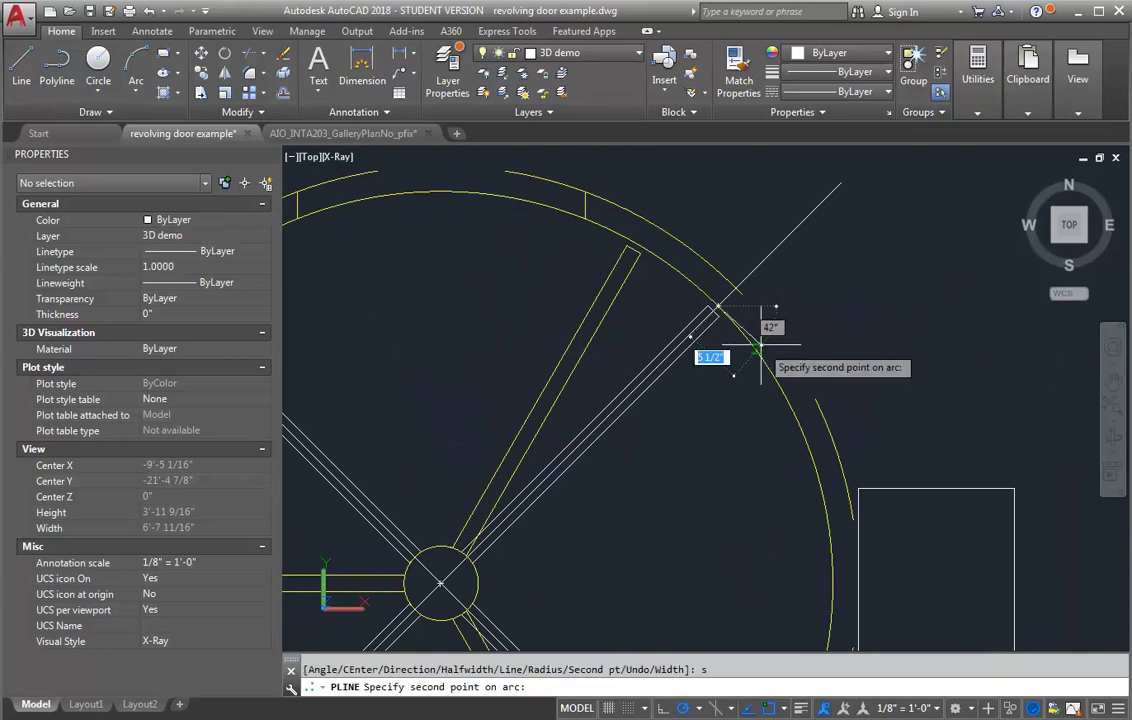
scroll(760, 348, down, 5)
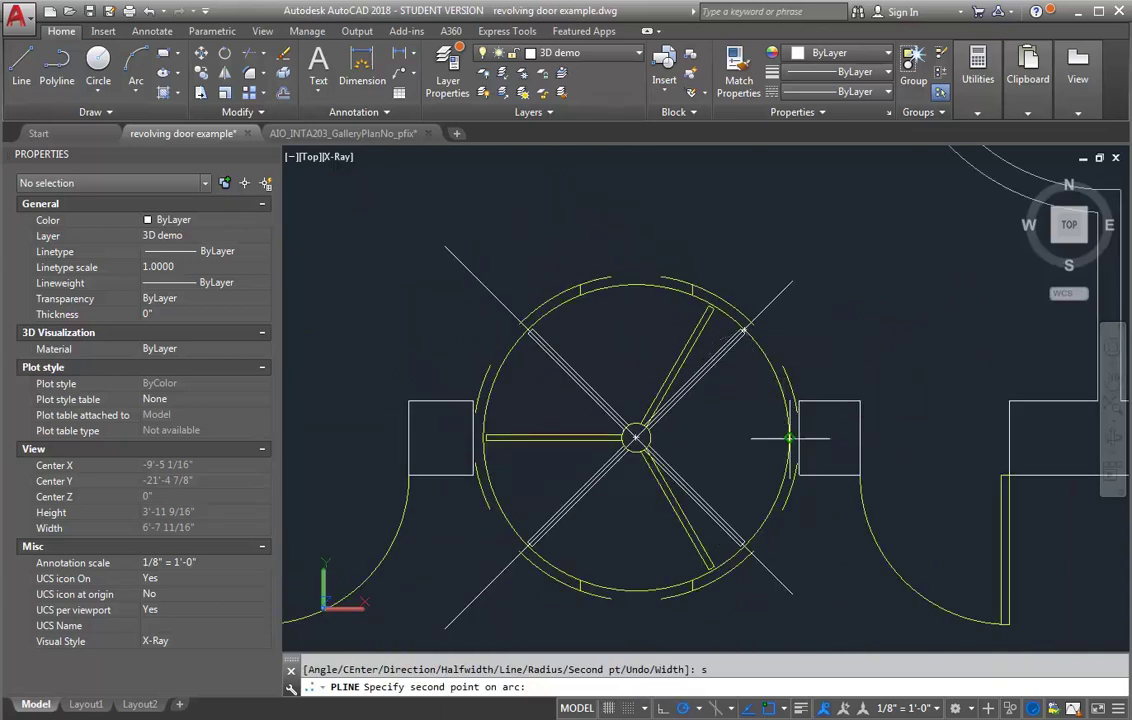
click(726, 539)
scroll(760, 560, up, 3)
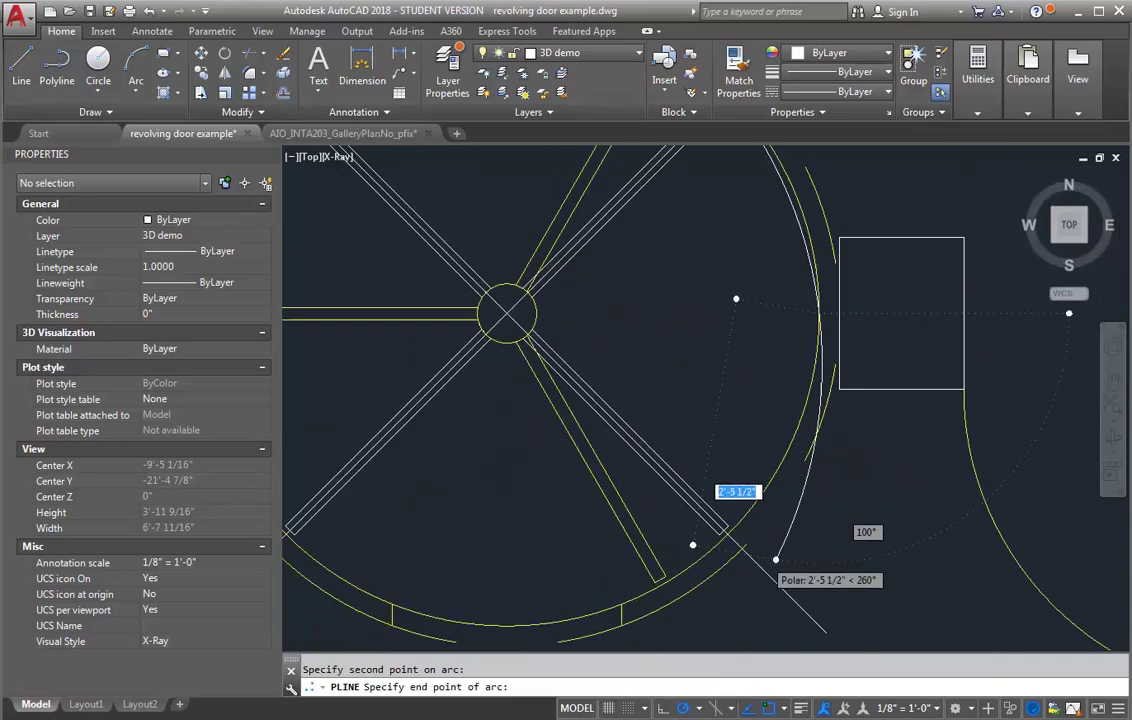
click(726, 537)
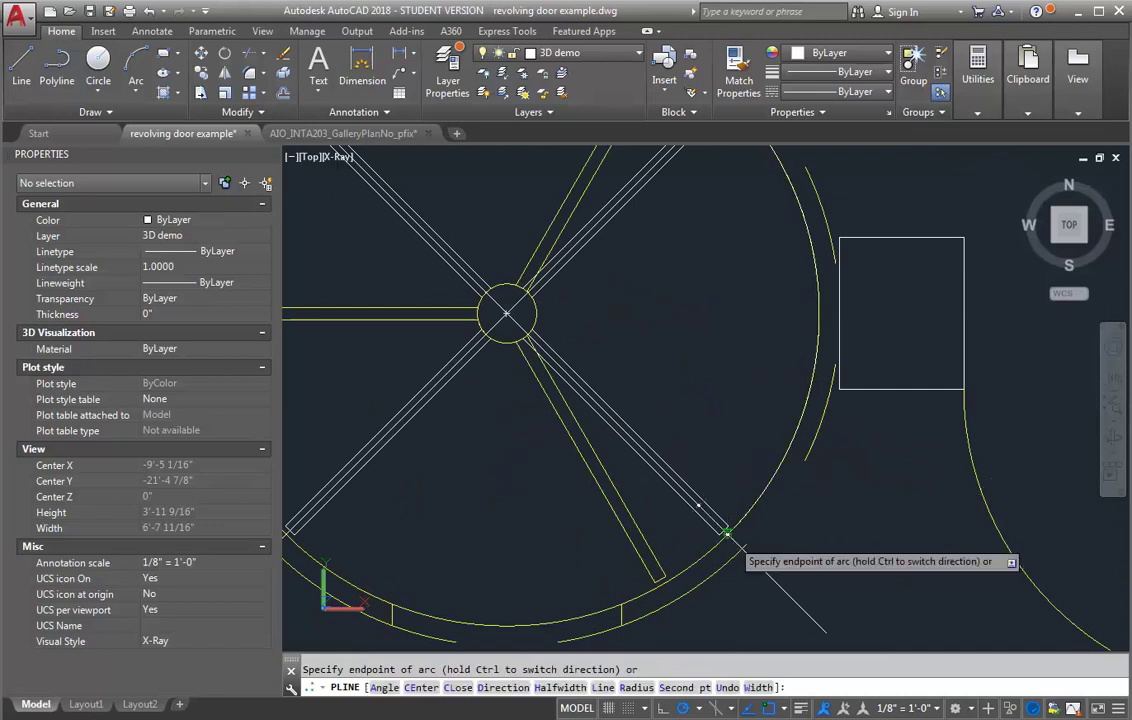
Step: Add a short straight segment and an outer arc back up the right wall, then close the panel
text(l)
key(Return)
click(745, 540)
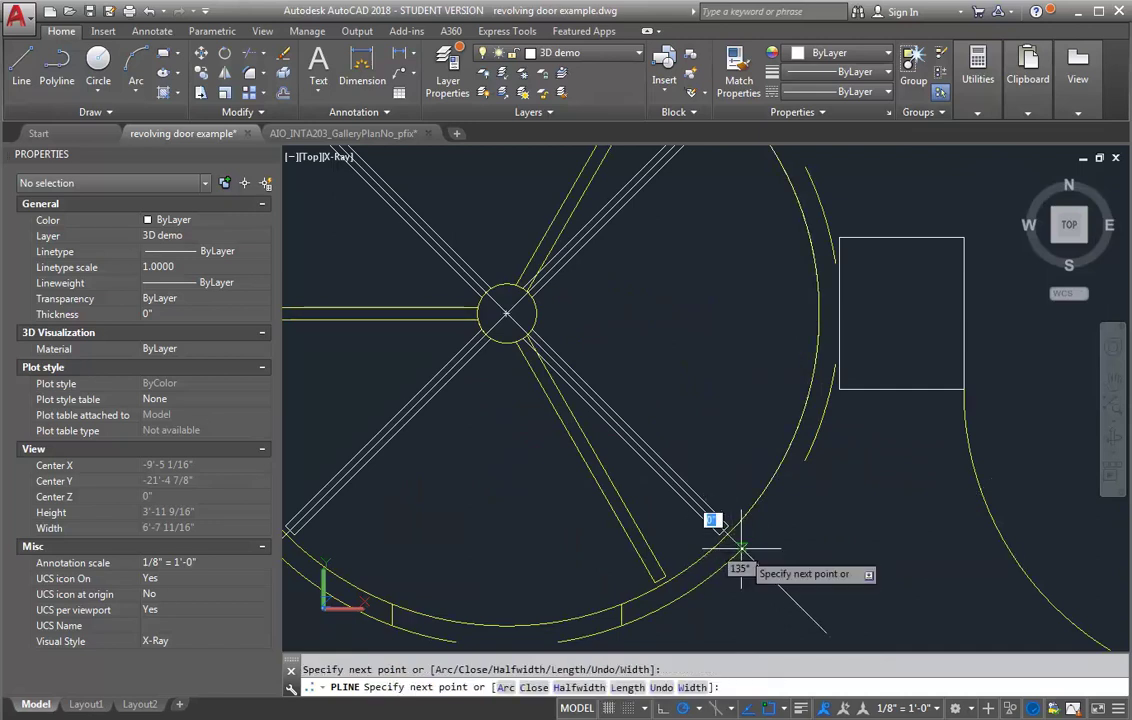
text(a)
key(Return)
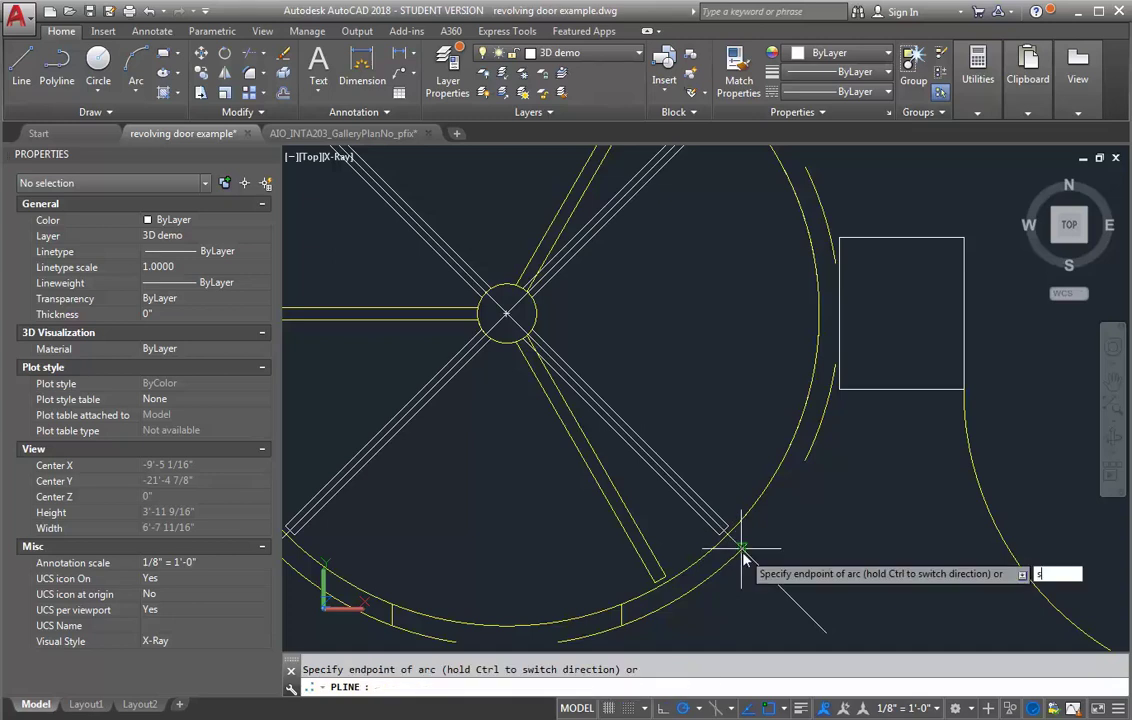
text(s)
key(Return)
scroll(741, 548, down, 2)
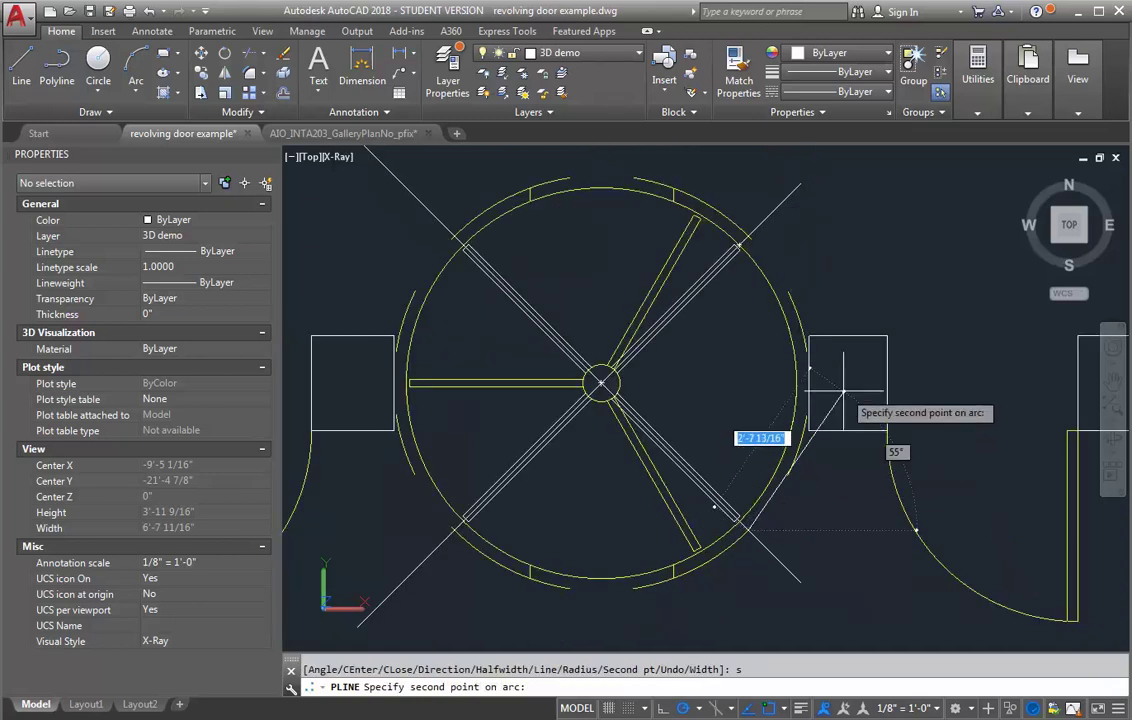
scroll(804, 345, up, 3)
click(806, 337)
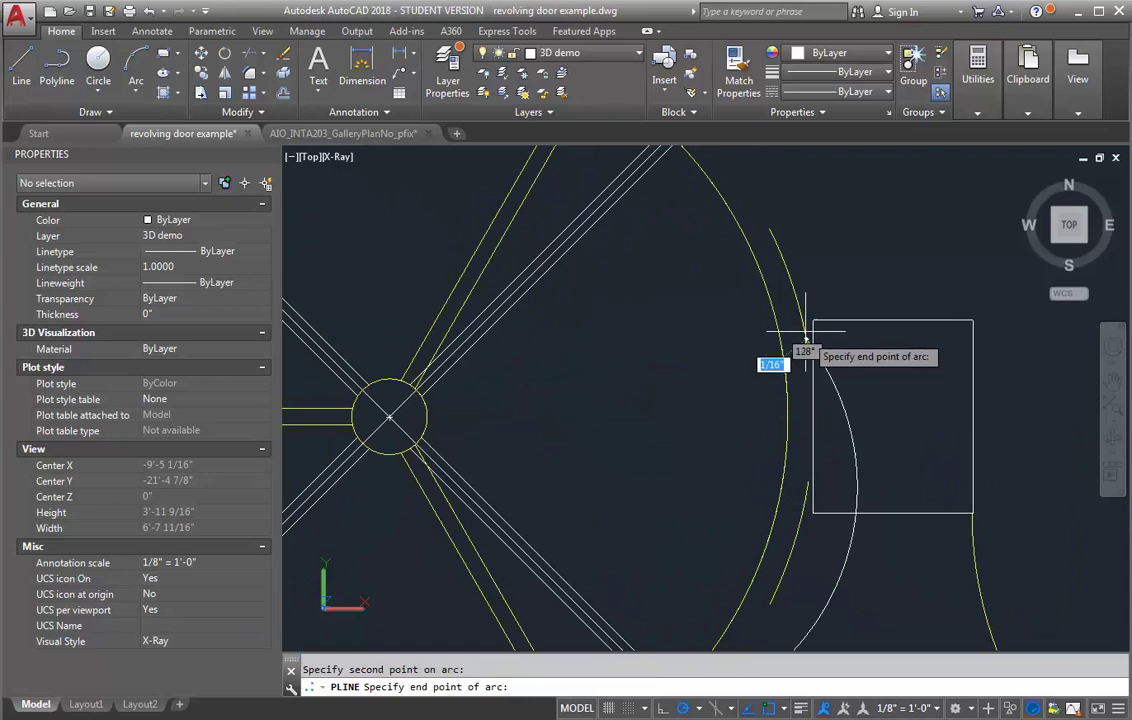
scroll(790, 287, down, 3)
scroll(762, 212, up, 3)
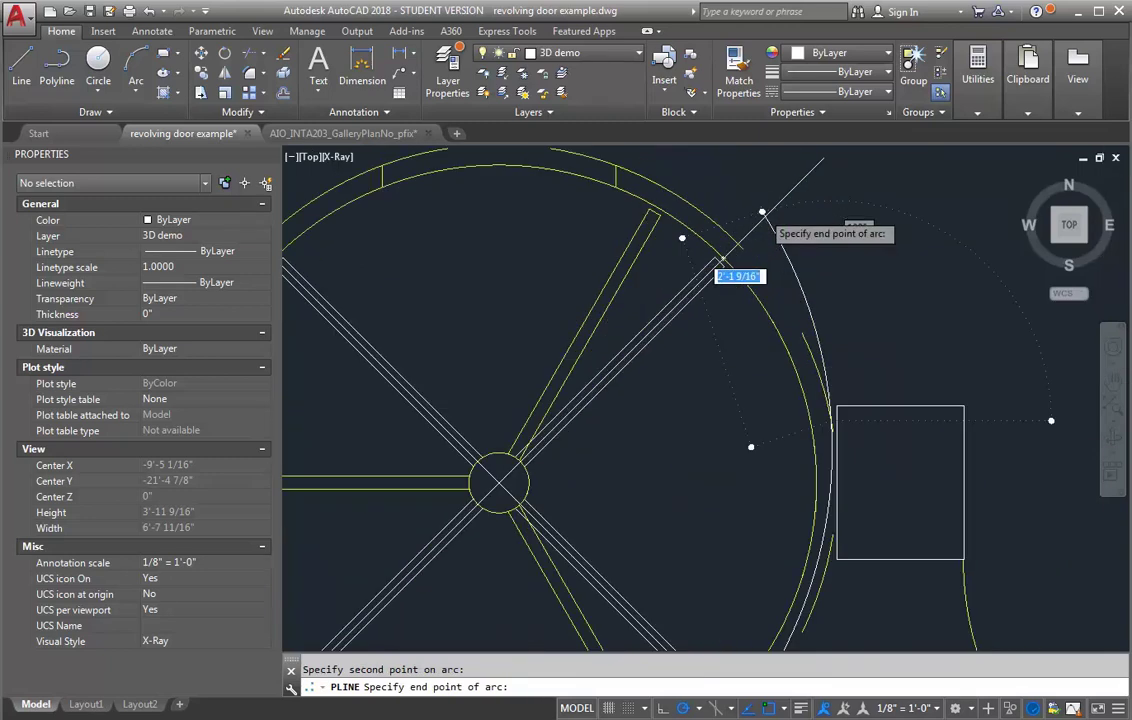
scroll(762, 212, up, 4)
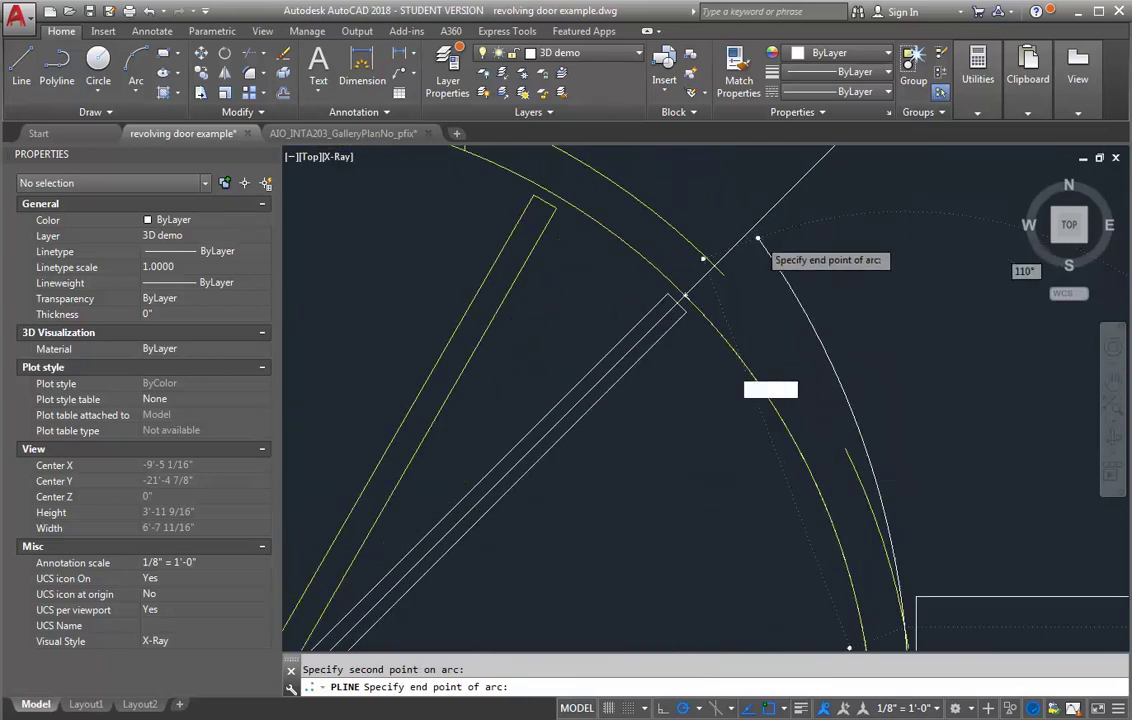
click(695, 277)
text(l)
key(Return)
text(c)
key(Return)
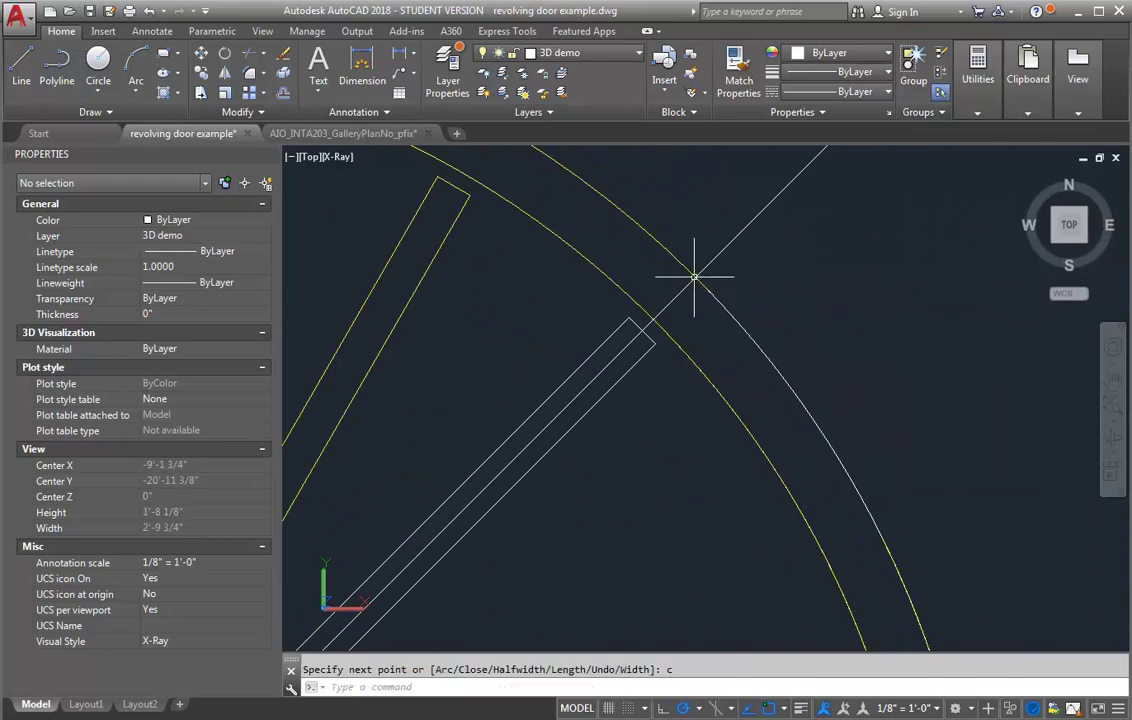
Step: Mirror the right side panel across the vertical through the door centre, keeping the original
click(722, 305)
scroll(712, 298, down, 3)
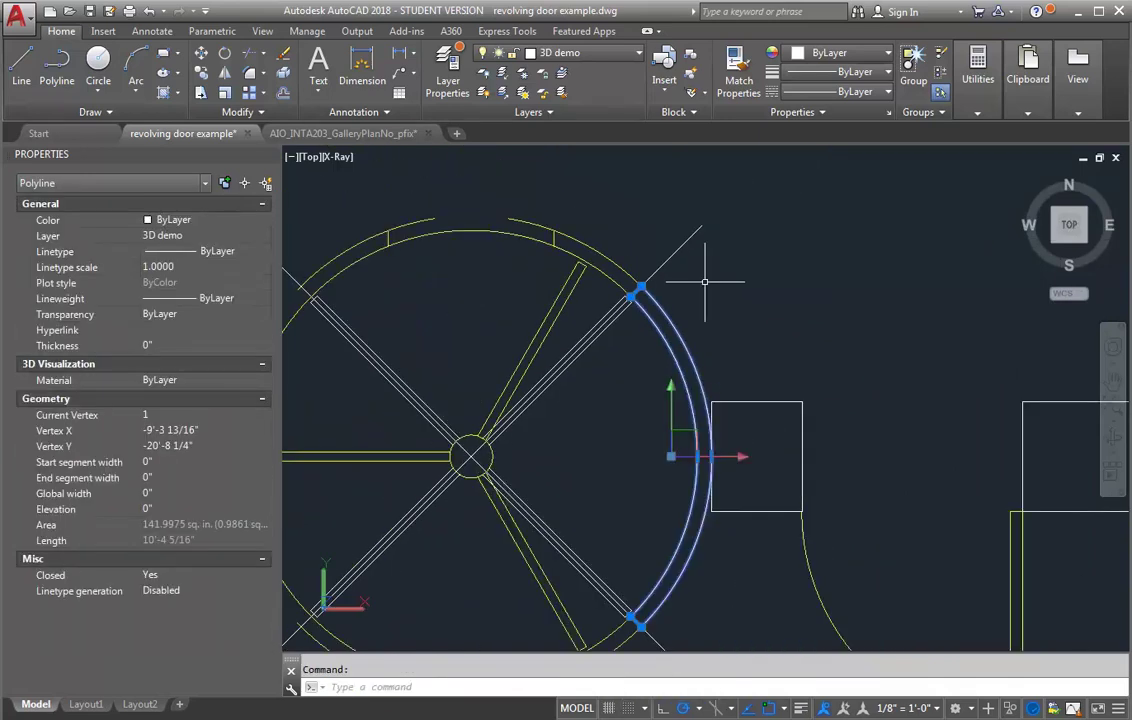
scroll(825, 329, down, 2)
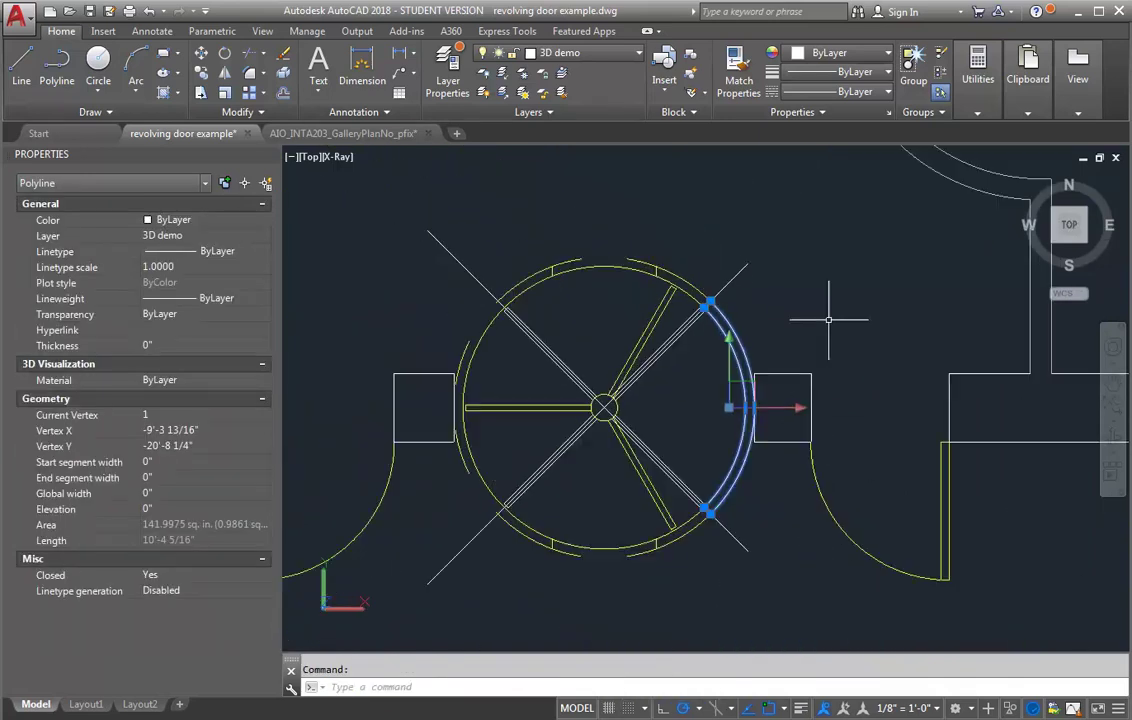
text(mi)
key(Return)
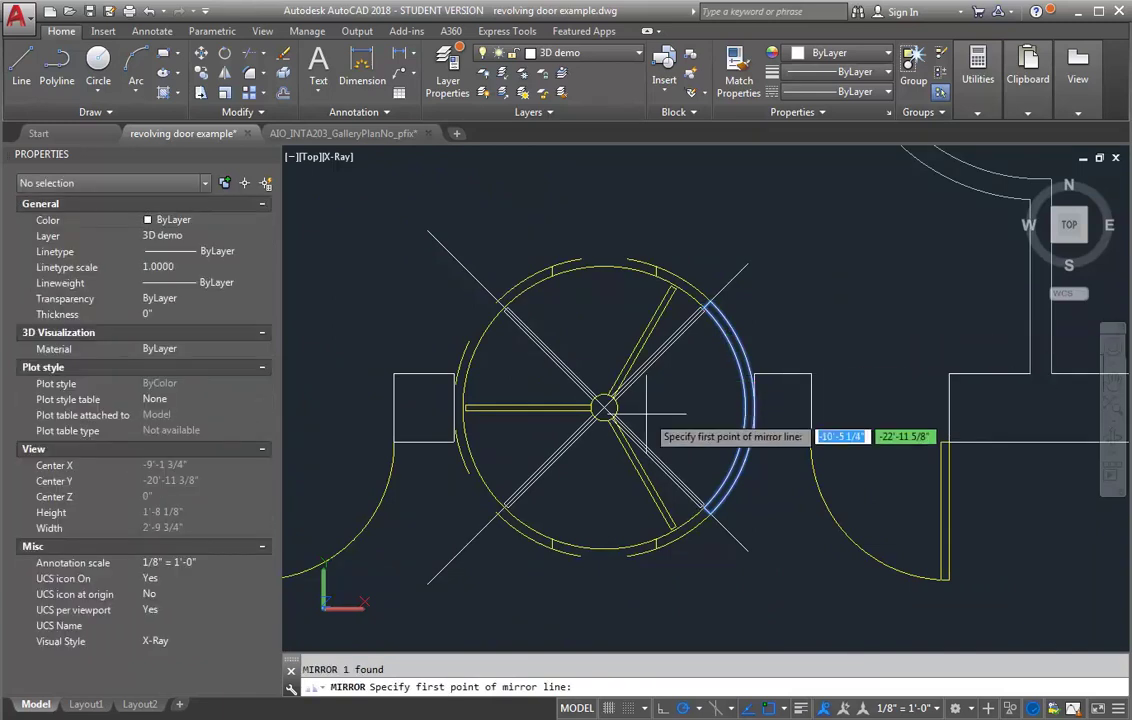
click(604, 407)
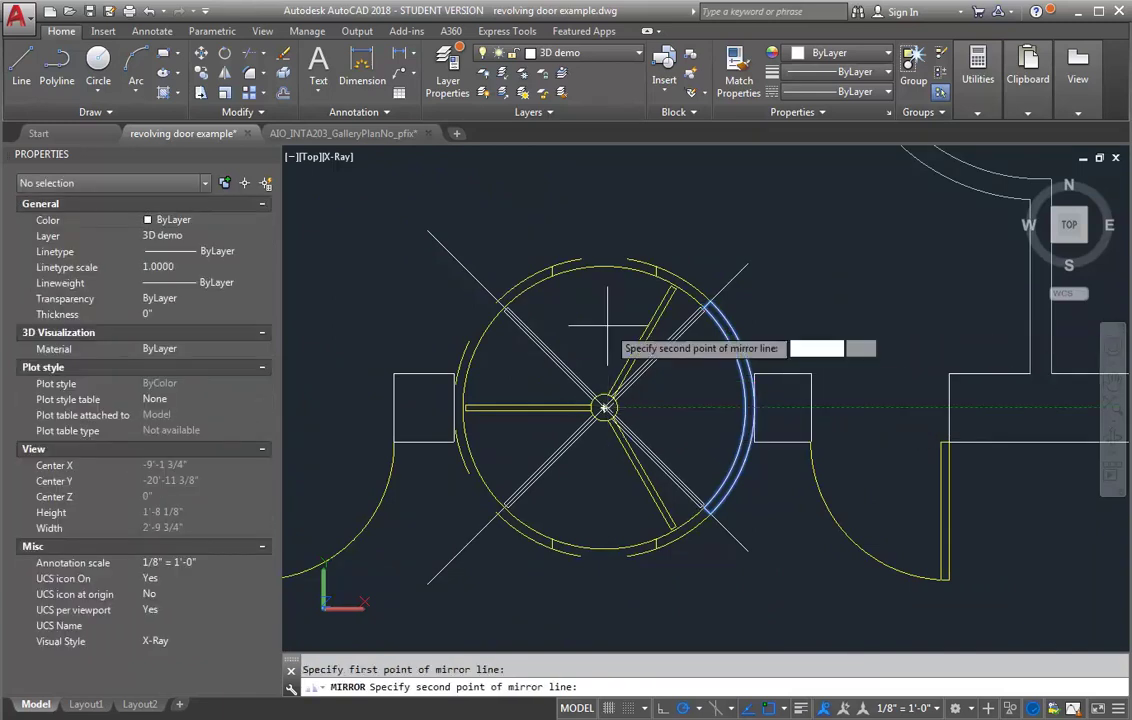
click(604, 220)
key(Return)
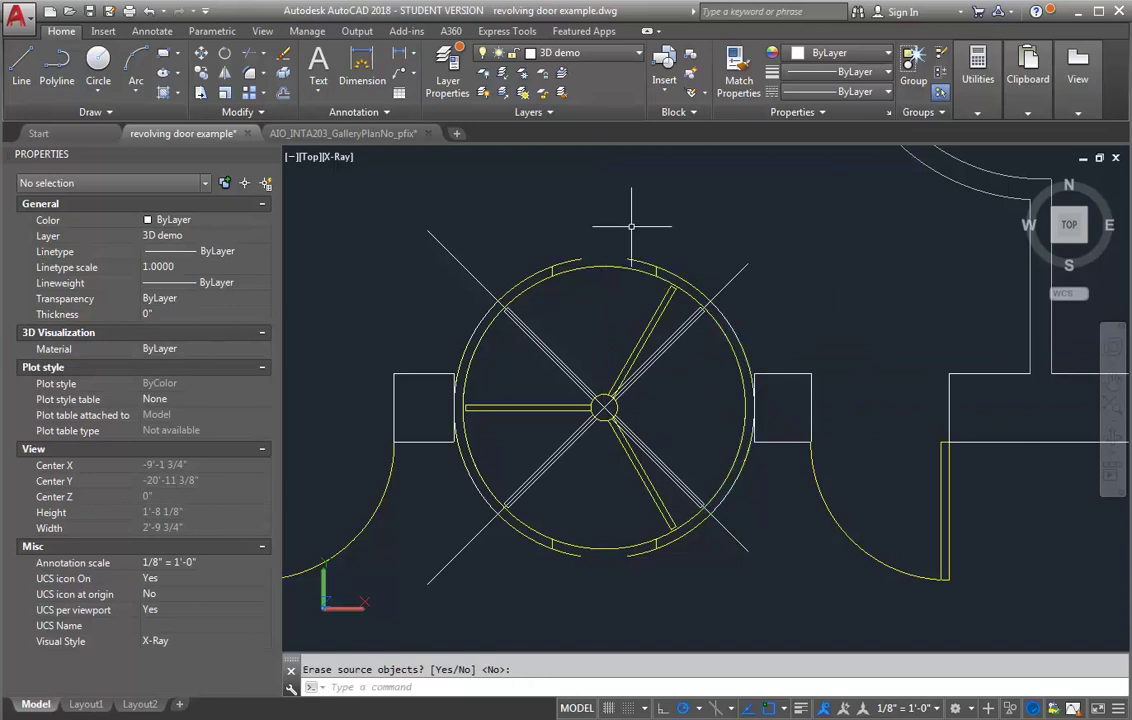
click(487, 318)
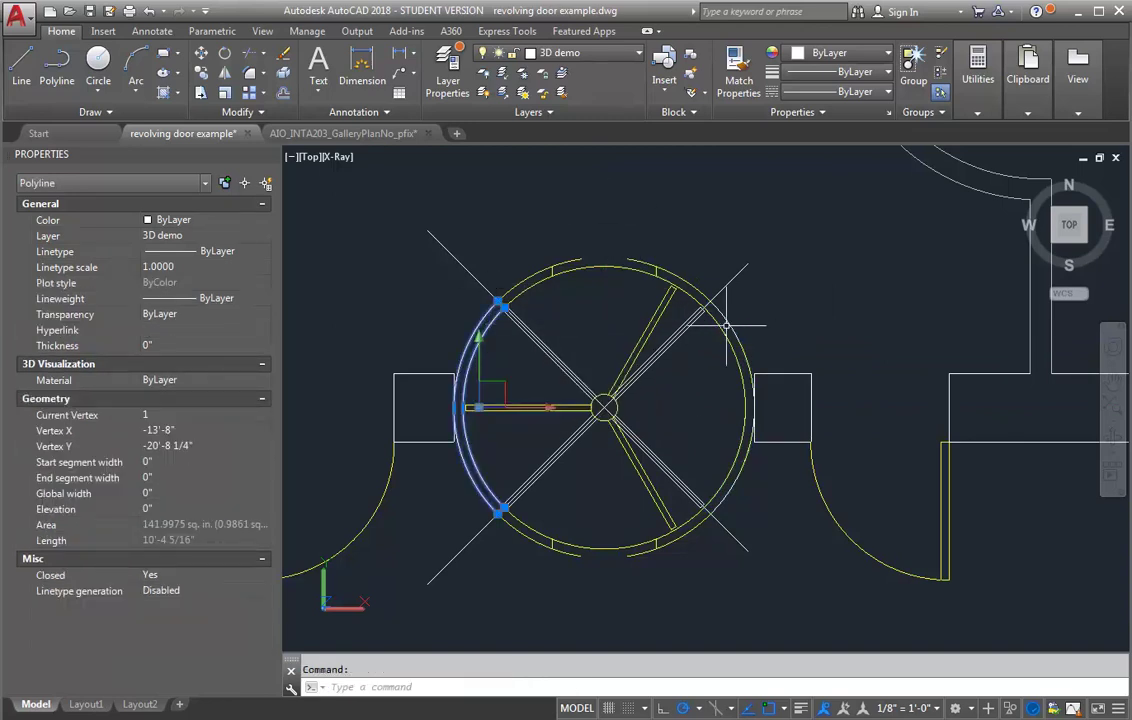
key(Escape)
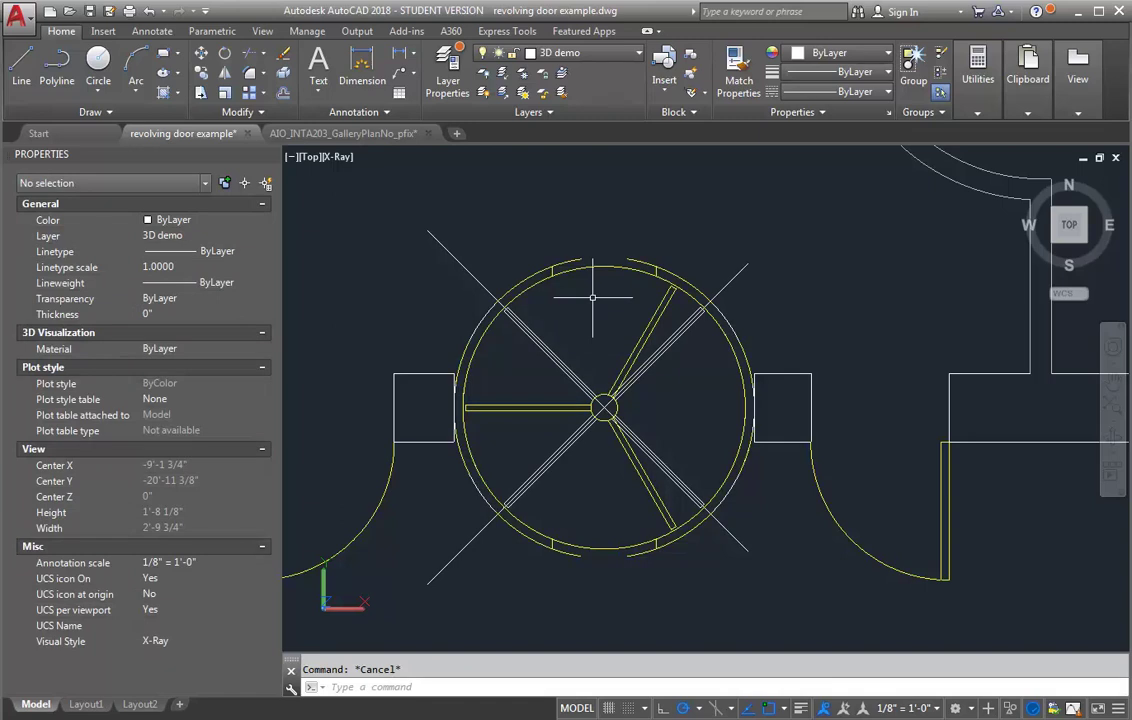
key(Return)
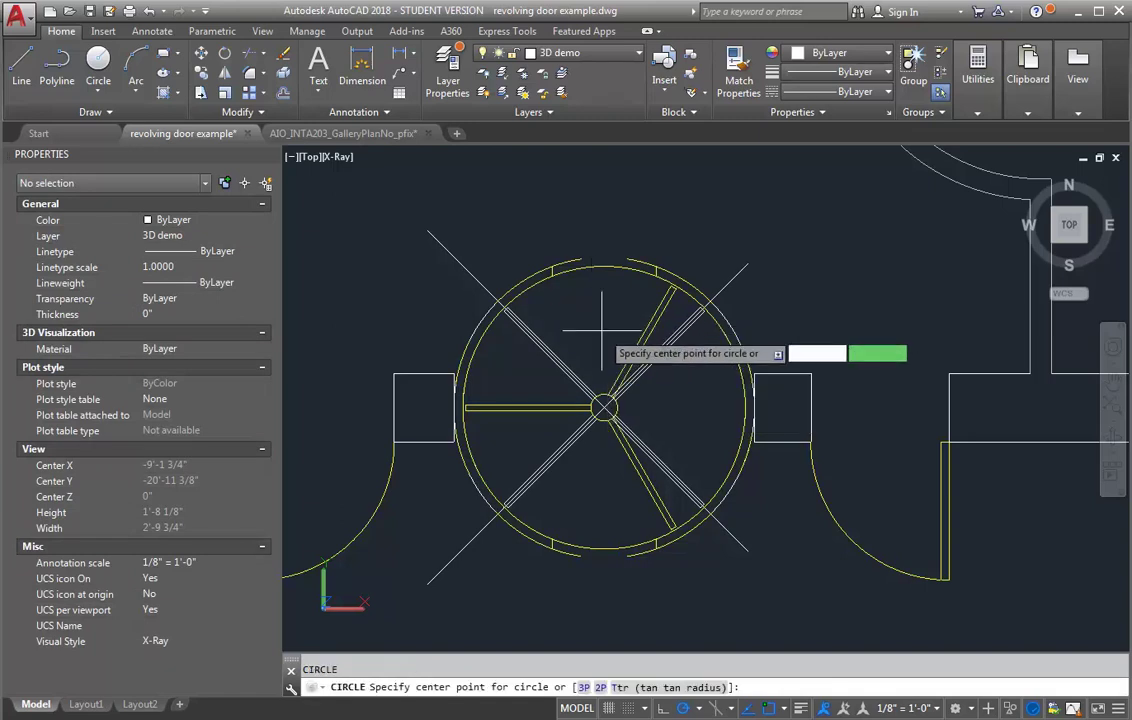
Step: Draw a circle around the door centre and freeze the yellow door geometry's A-DOOR layer
click(604, 407)
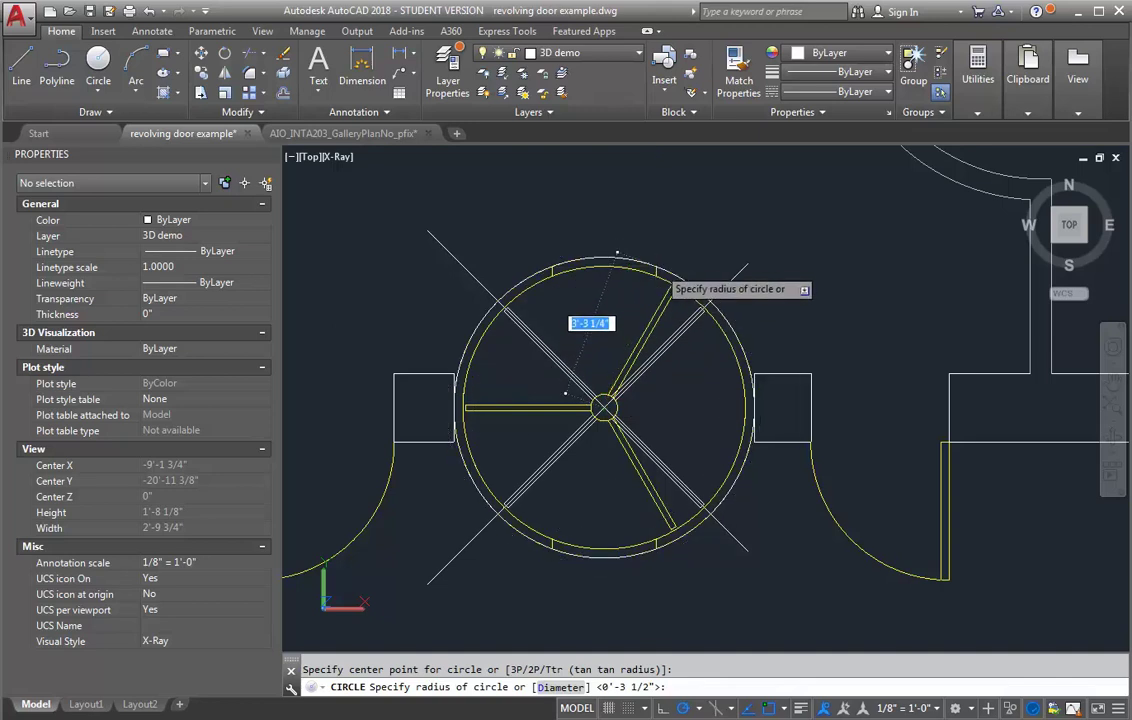
click(651, 263)
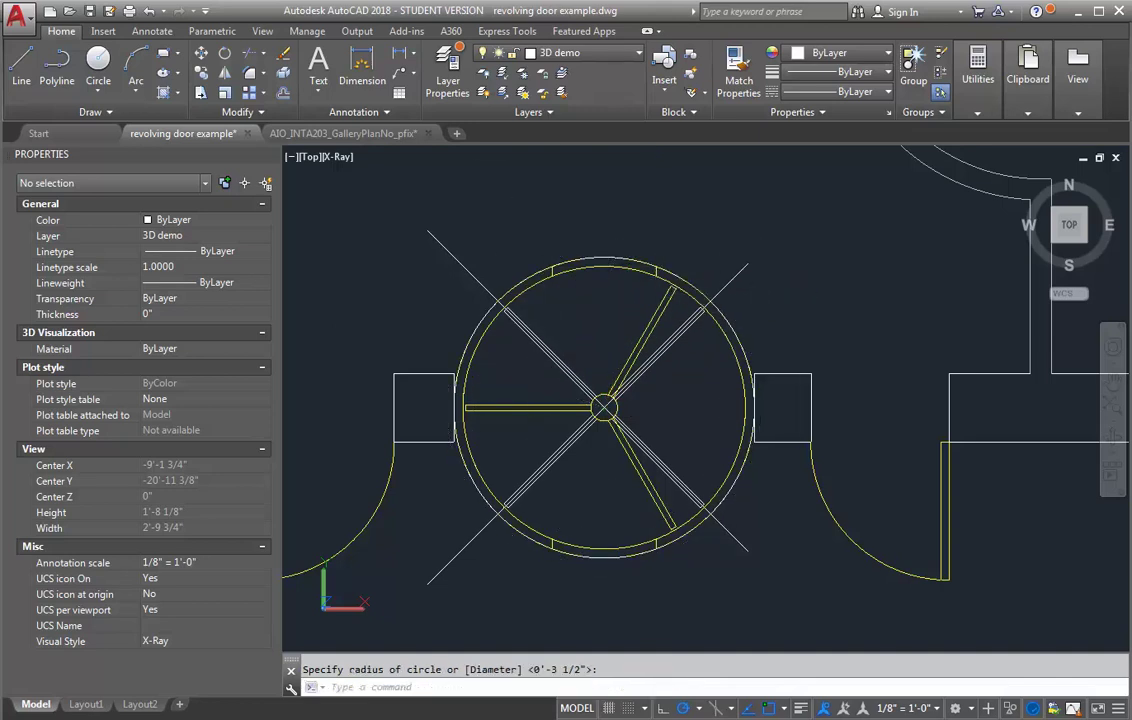
click(522, 76)
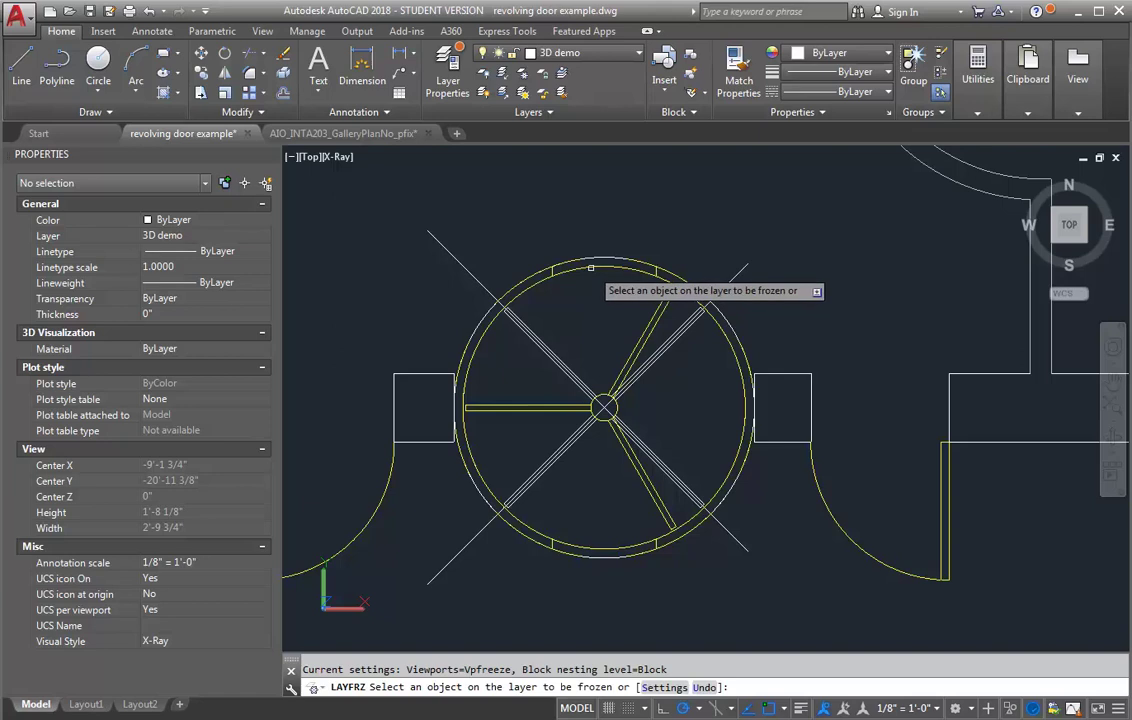
click(591, 268)
right_click(724, 233)
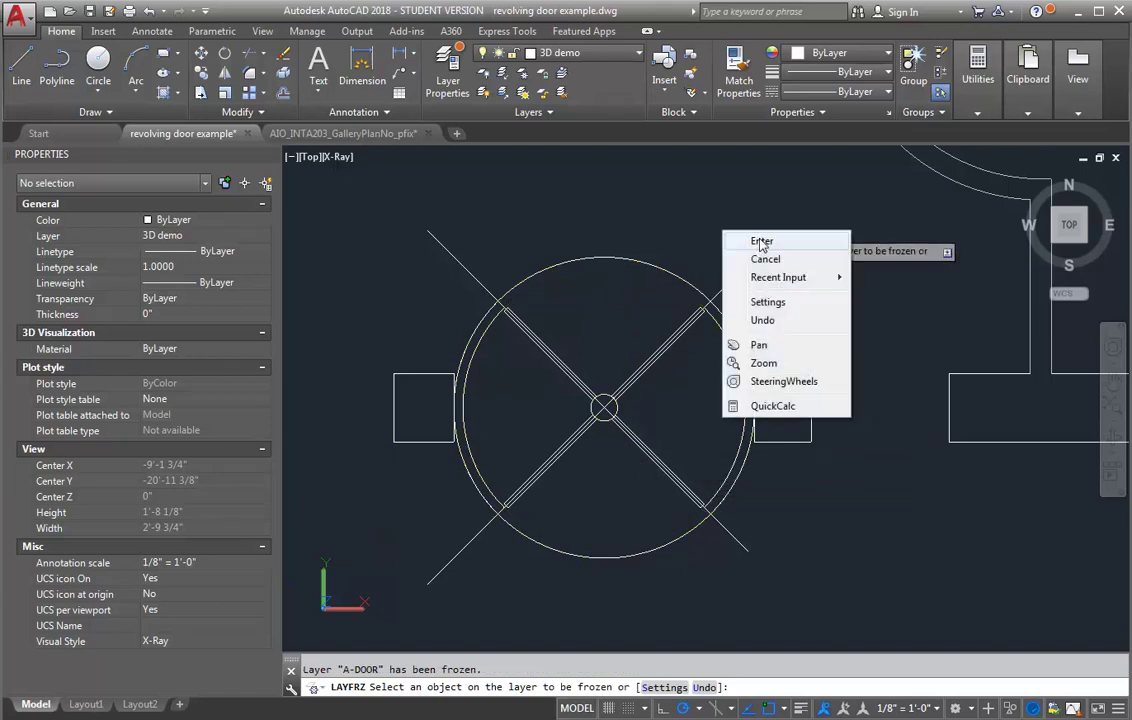
click(762, 242)
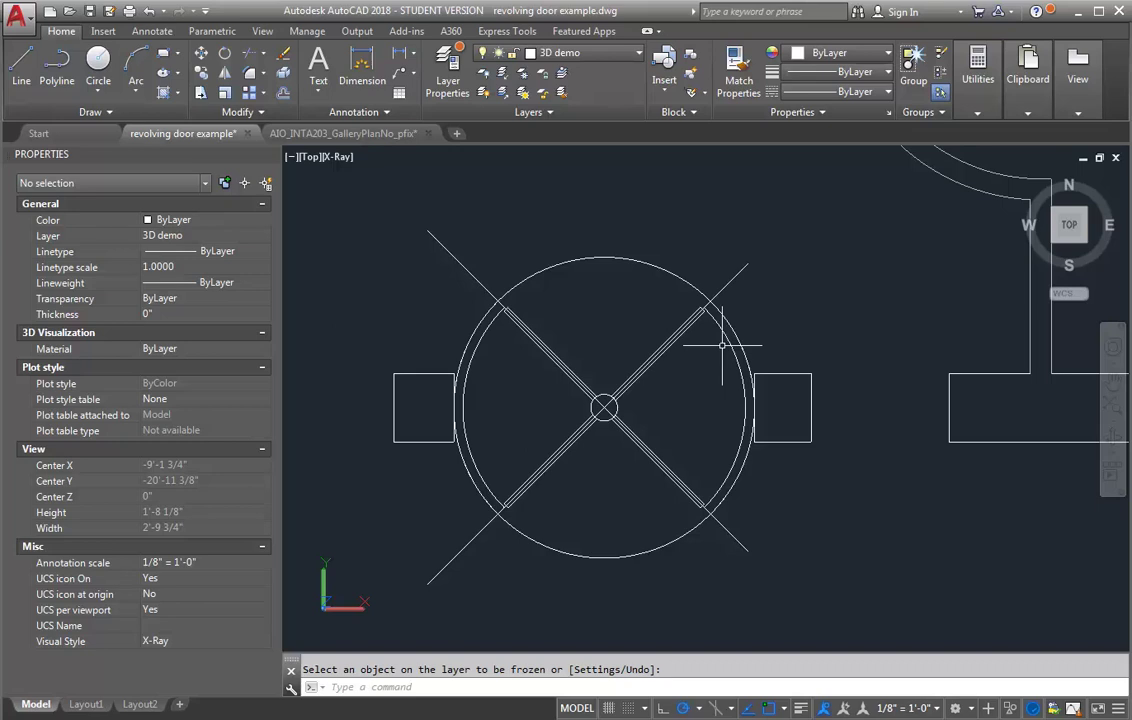
Step: Erase the two diagonal guide lines
click(779, 256)
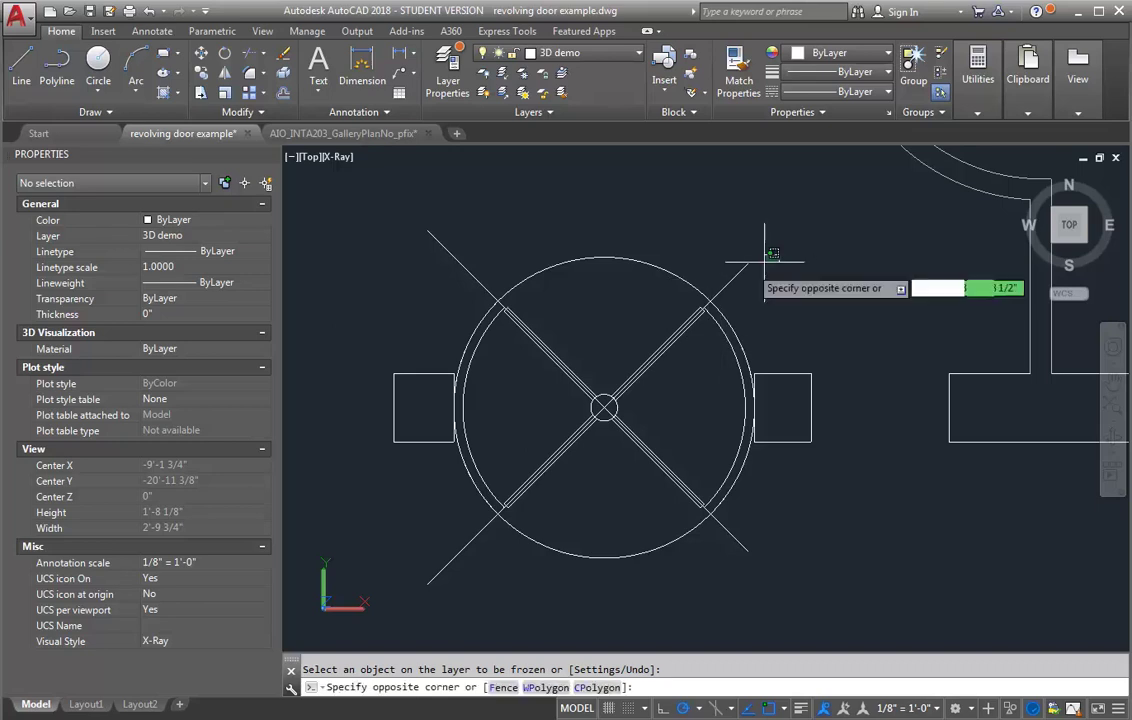
click(615, 268)
click(445, 211)
click(418, 253)
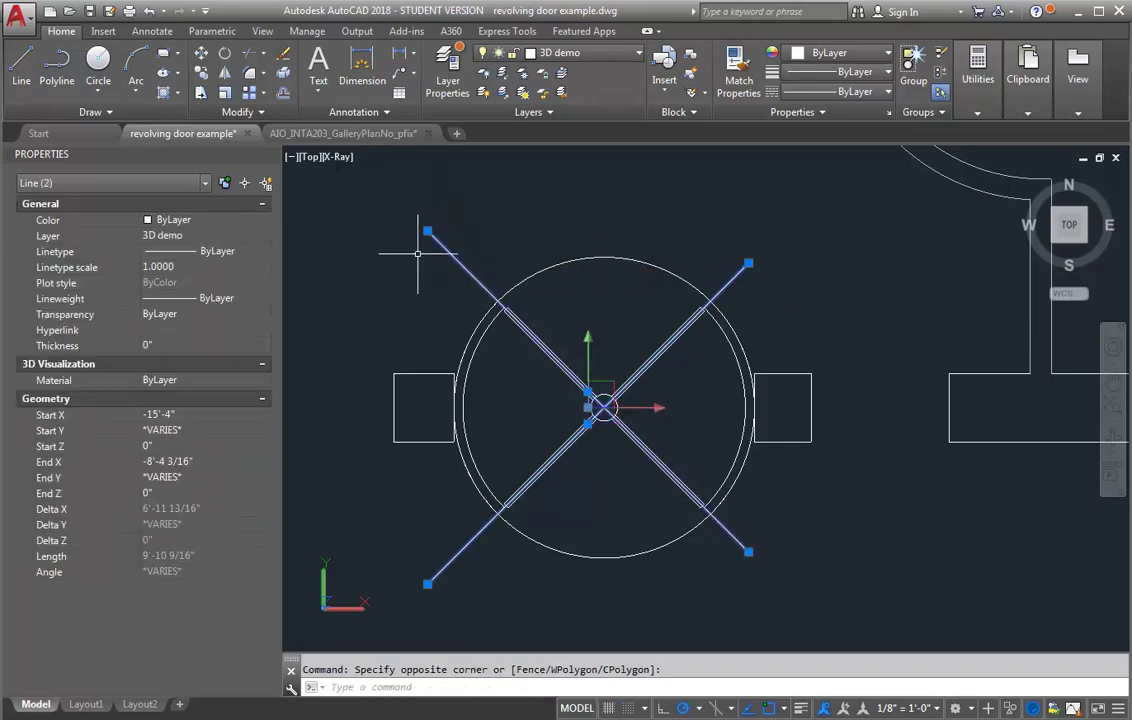
text(e)
key(Return)
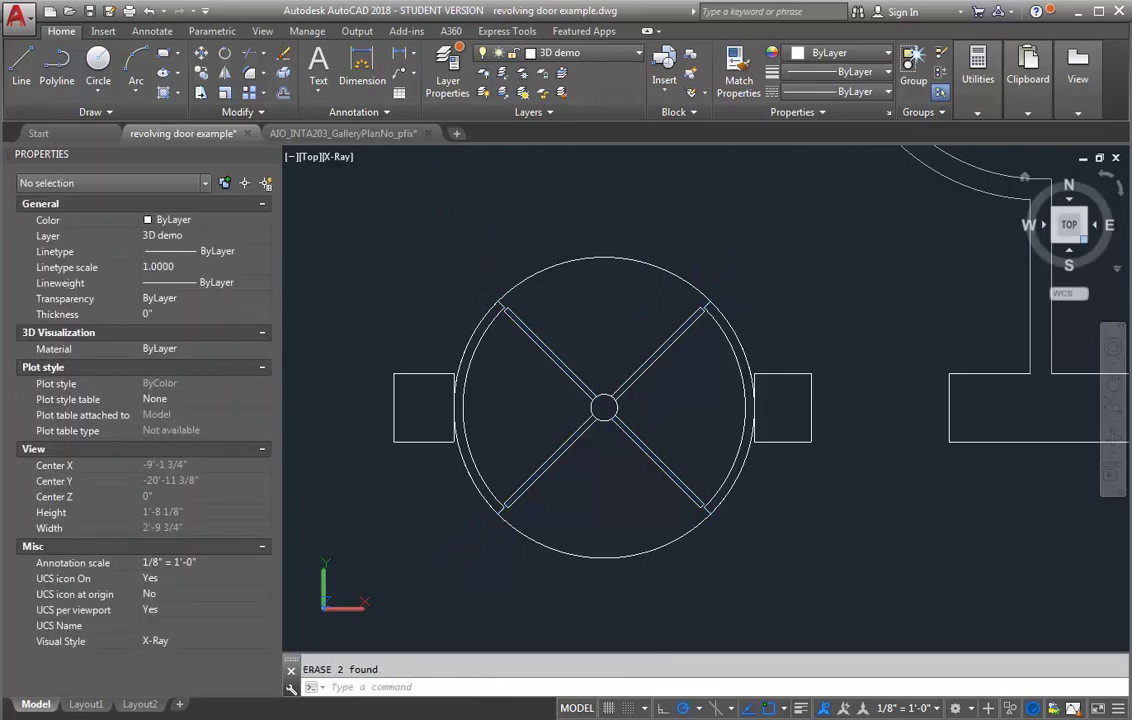
Step: Switch to the southeast isometric view and zoom in on the door
click(1083, 238)
scroll(650, 517, up, 6)
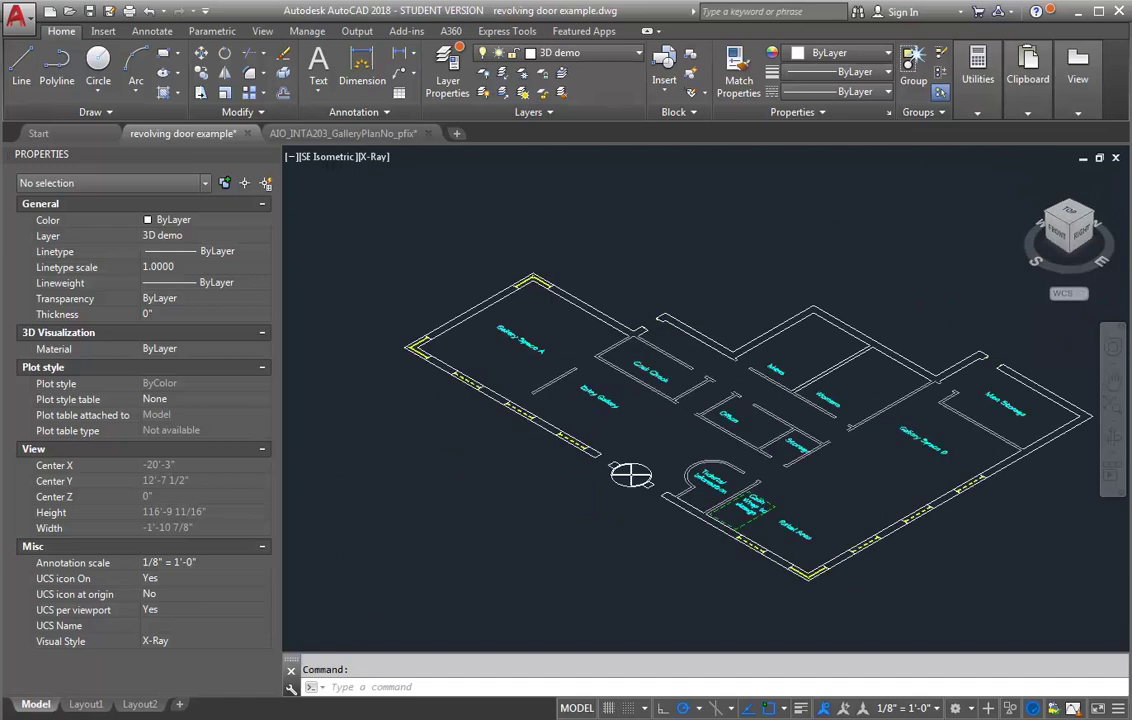
scroll(650, 517, up, 3)
scroll(778, 487, up, 2)
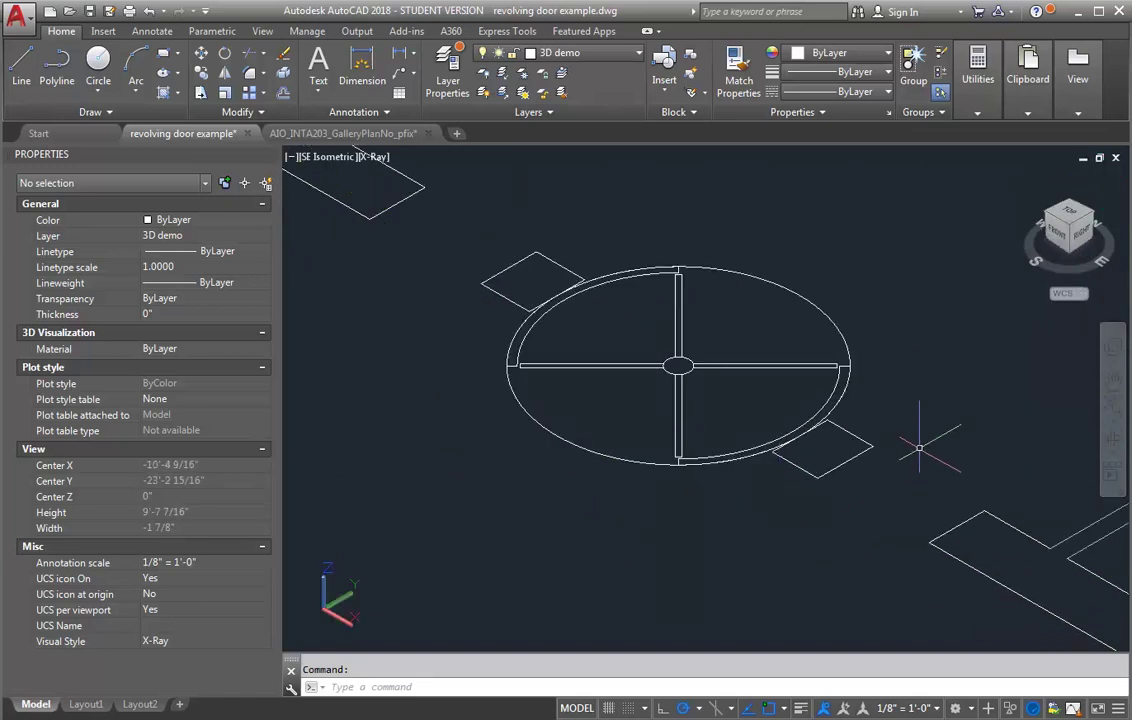
Step: Switch AutoCAD to the 3D Modeling workspace from the status bar workspace list
click(975, 708)
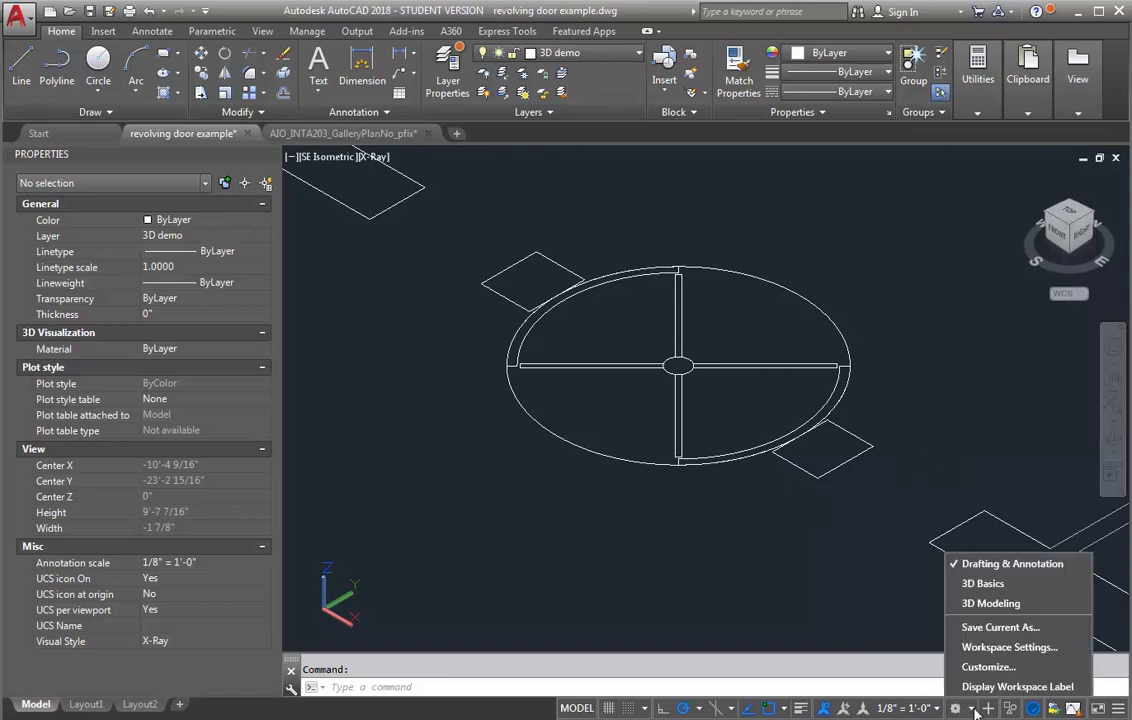
click(991, 604)
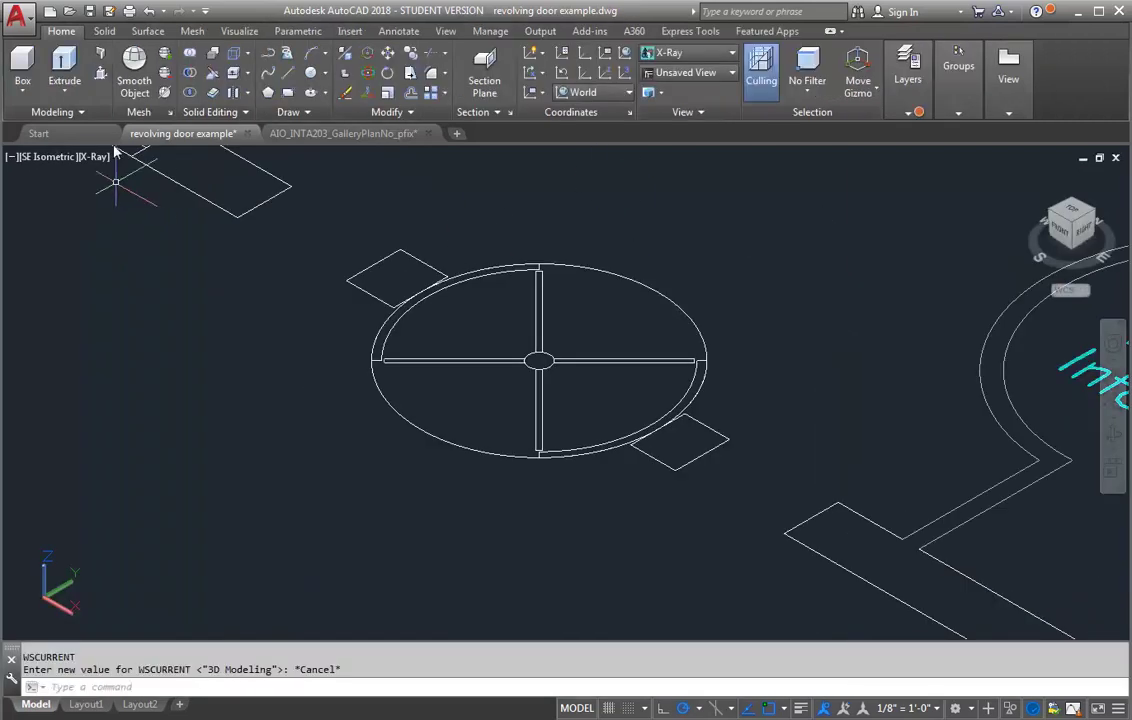
Step: Start an extrusion and select the hub circle, upper blade, upper-left side panel and left blade
click(62, 64)
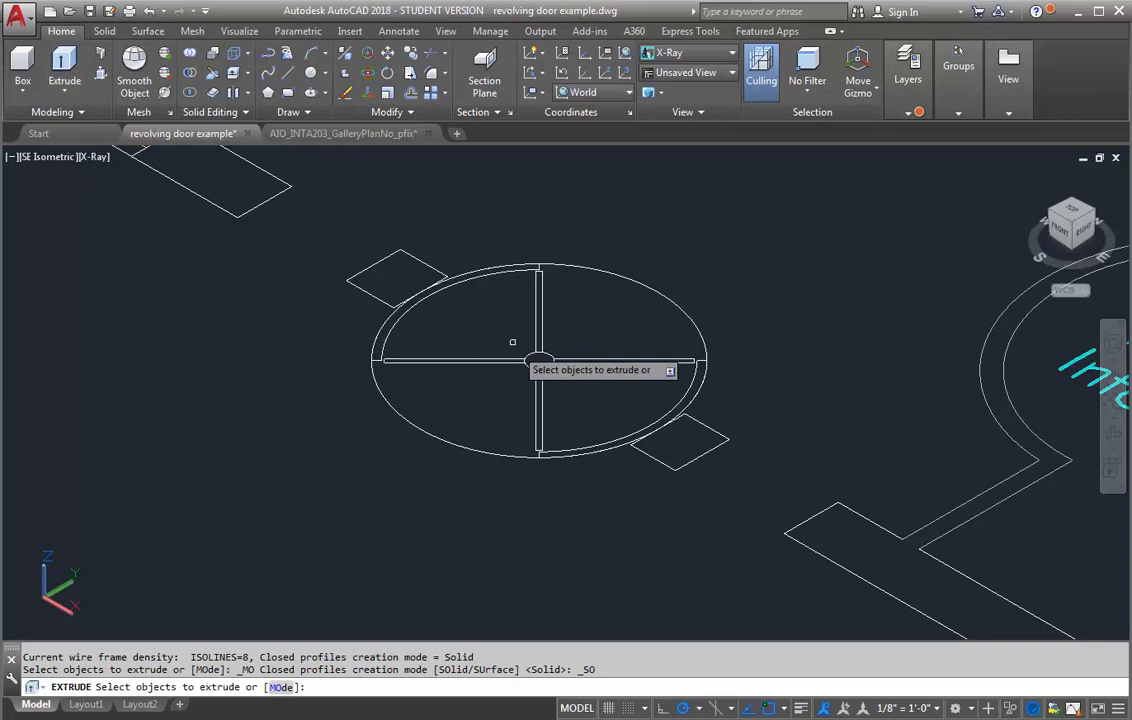
click(549, 367)
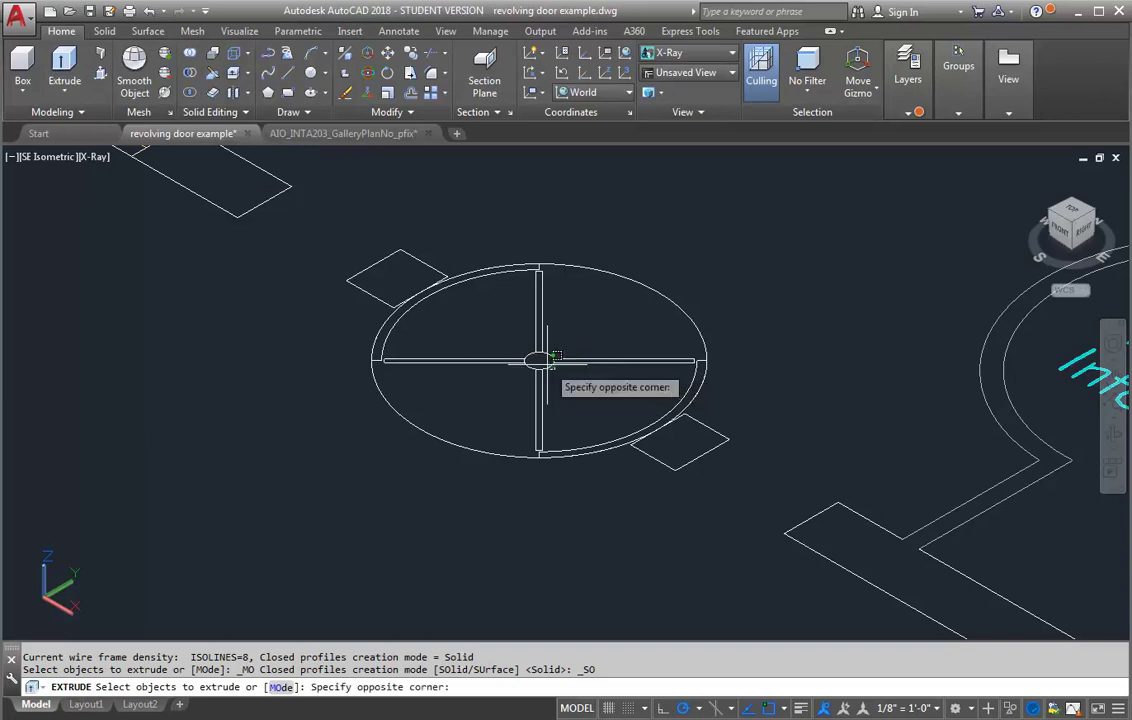
click(549, 367)
click(549, 367)
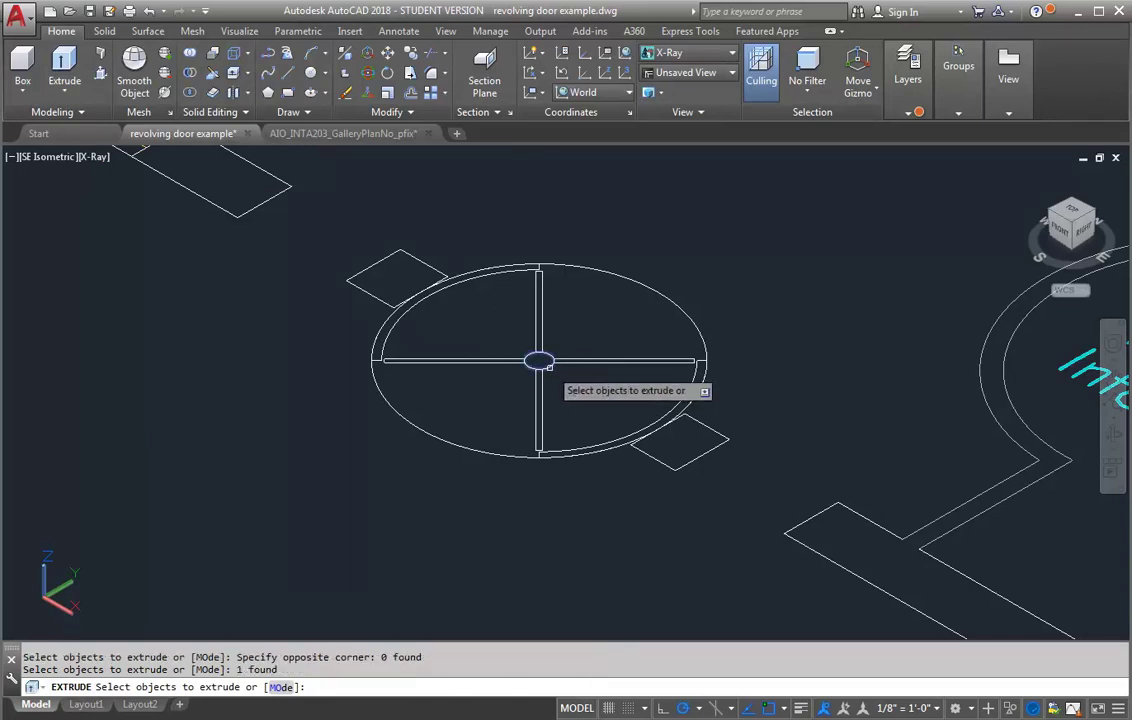
click(534, 311)
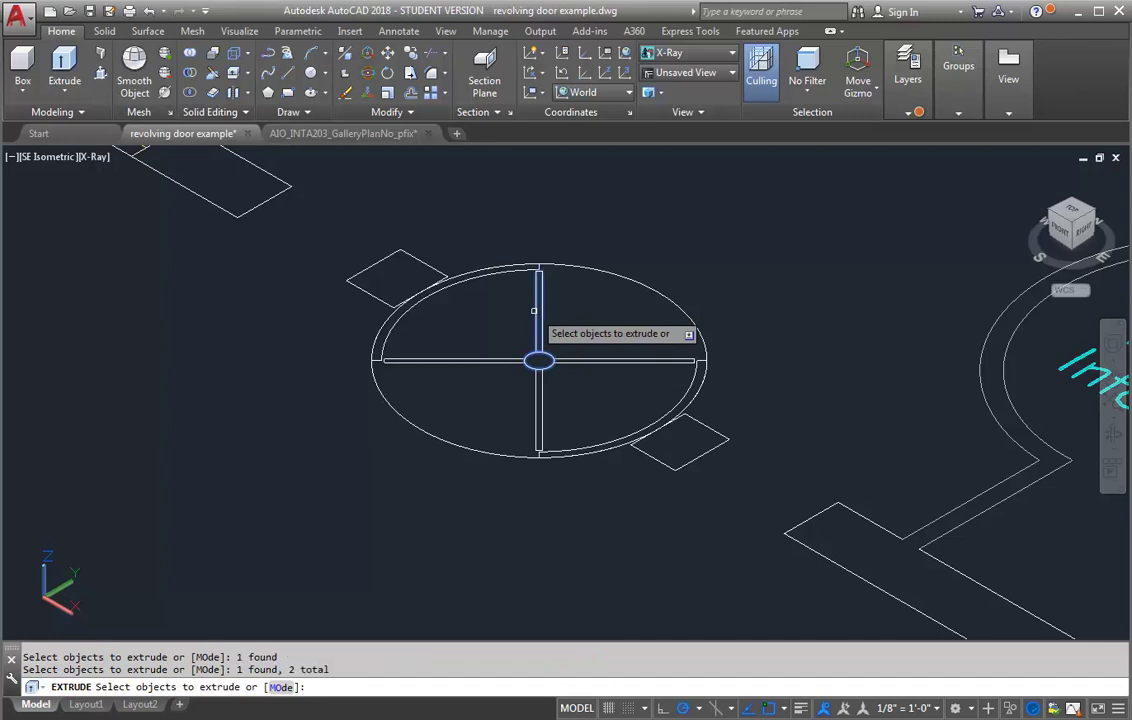
click(512, 271)
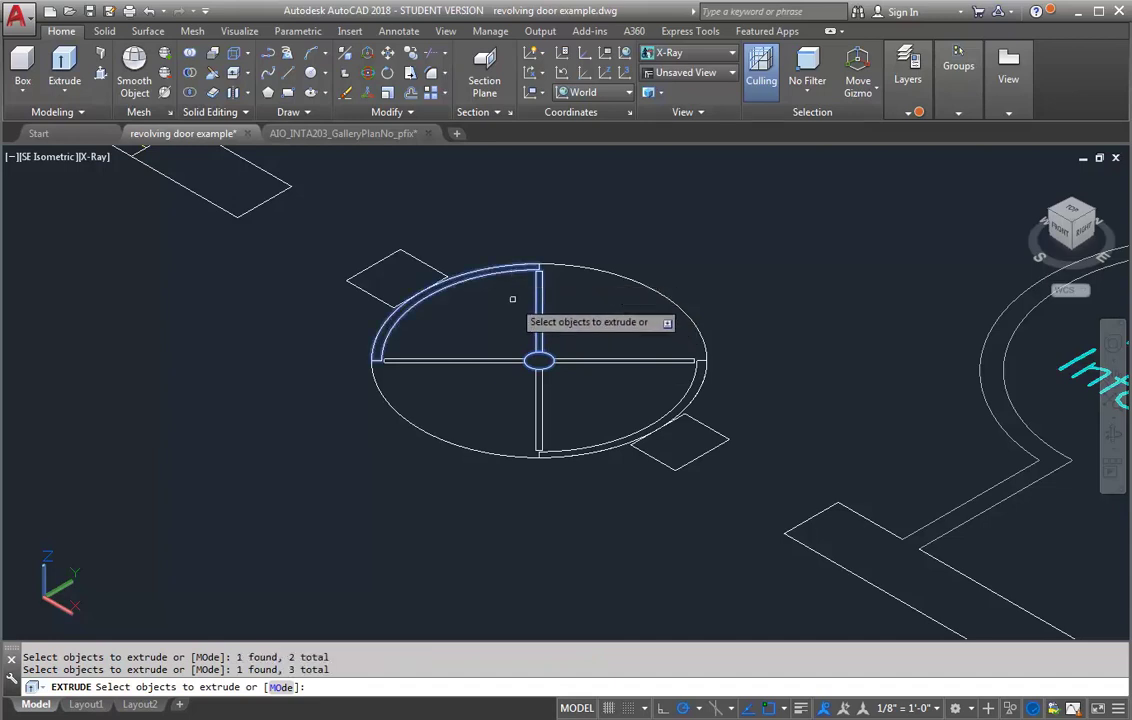
click(531, 370)
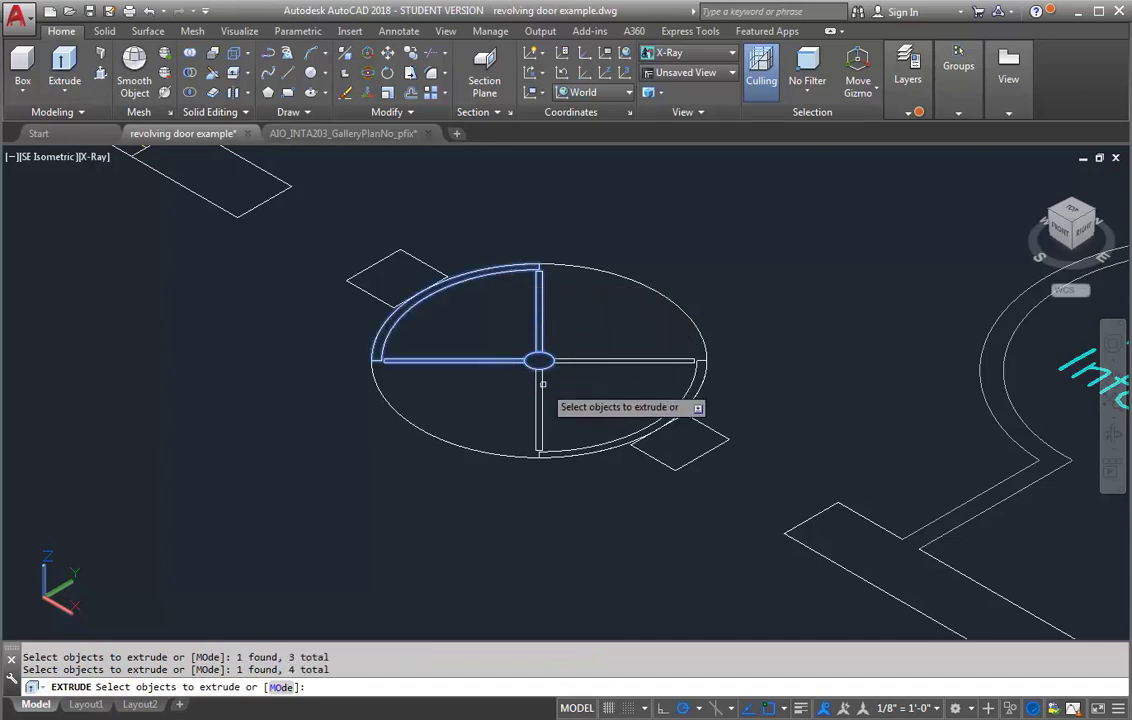
Step: Add the lower and right blades and the other curved panel, then extrude them 7' tall
click(541, 392)
click(572, 362)
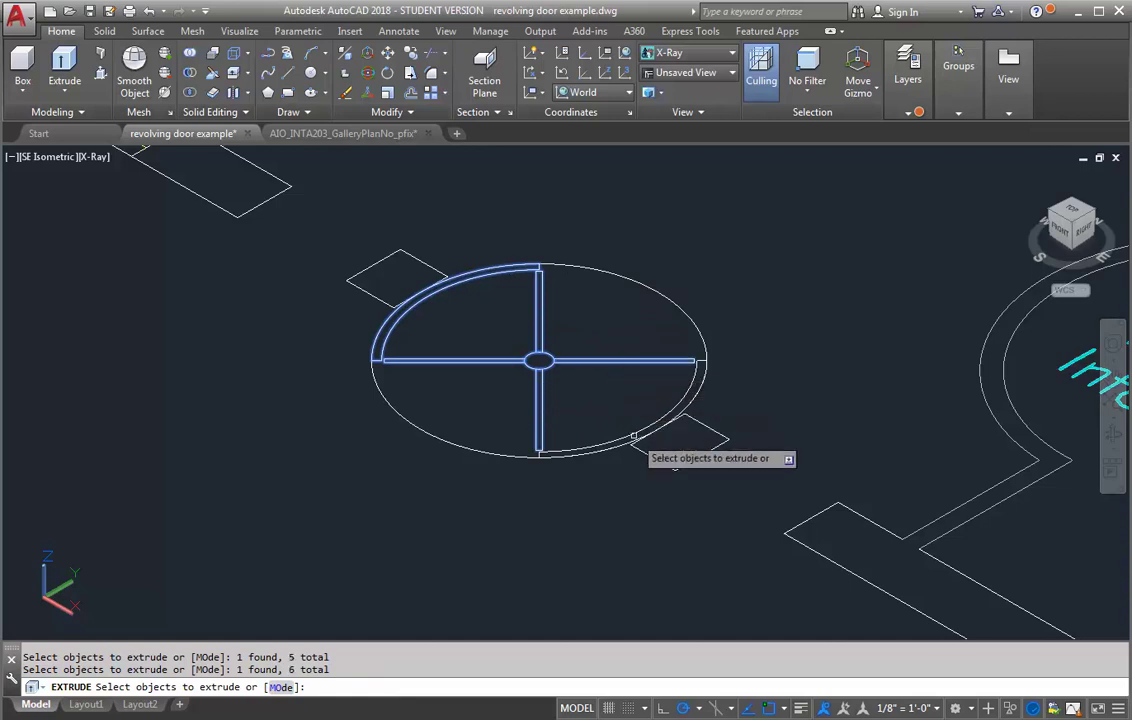
click(633, 437)
right_click(632, 437)
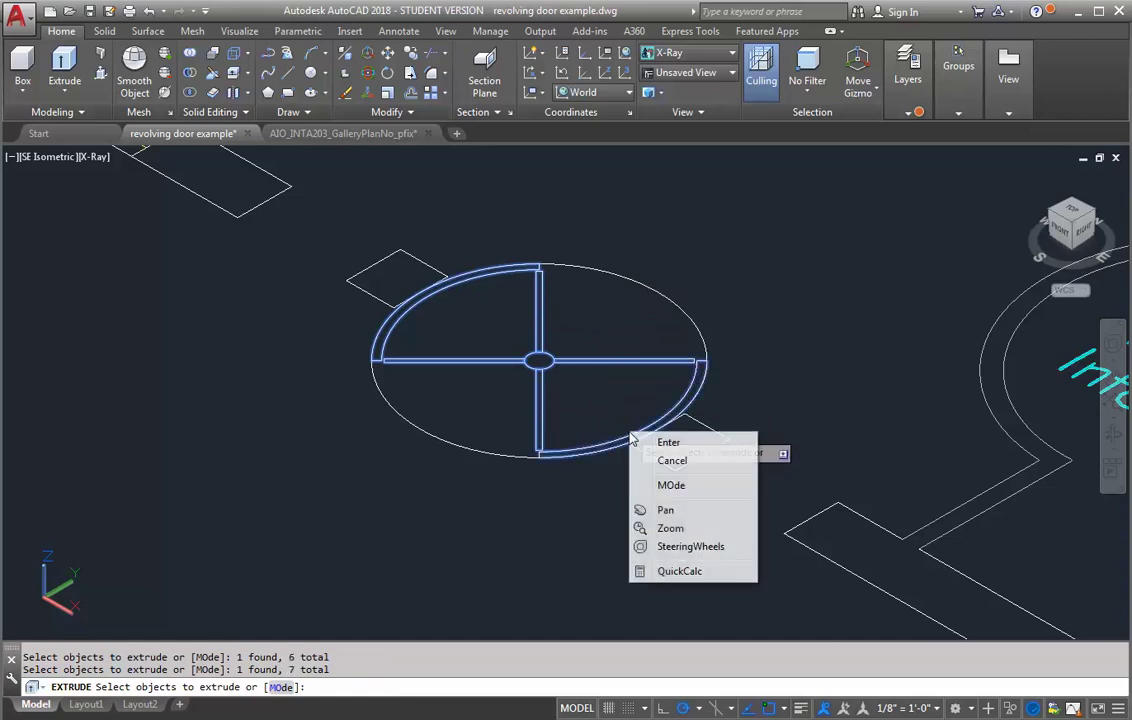
click(664, 442)
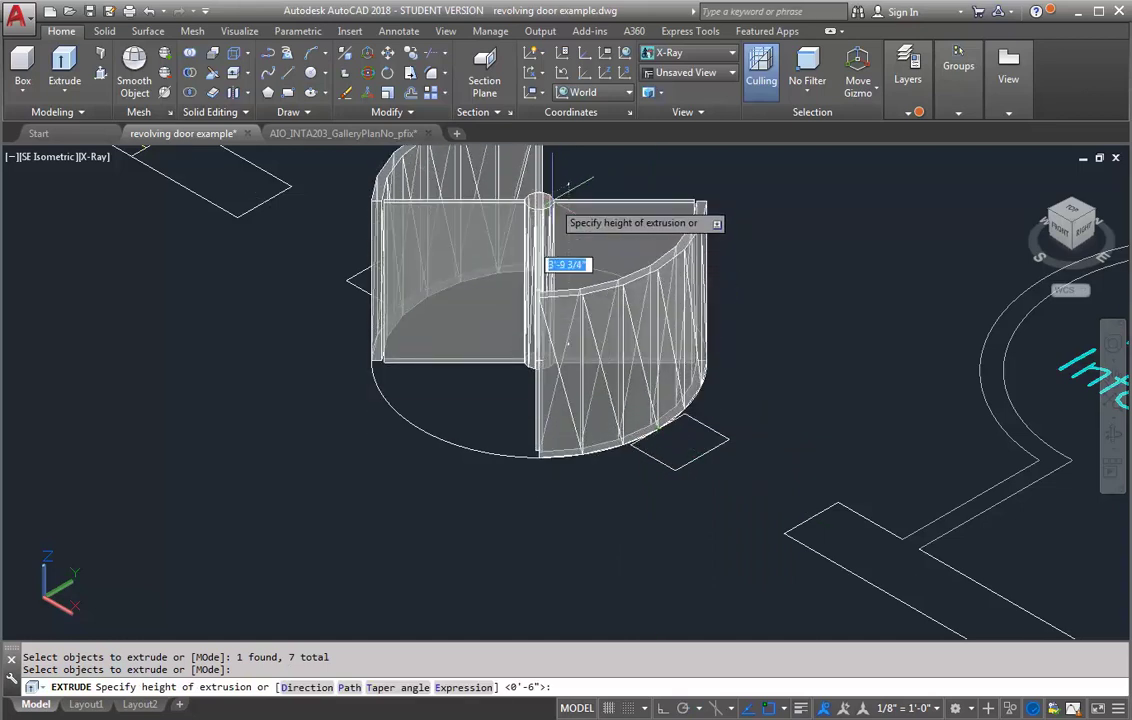
text(7')
key(Return)
scroll(545, 470, down, 5)
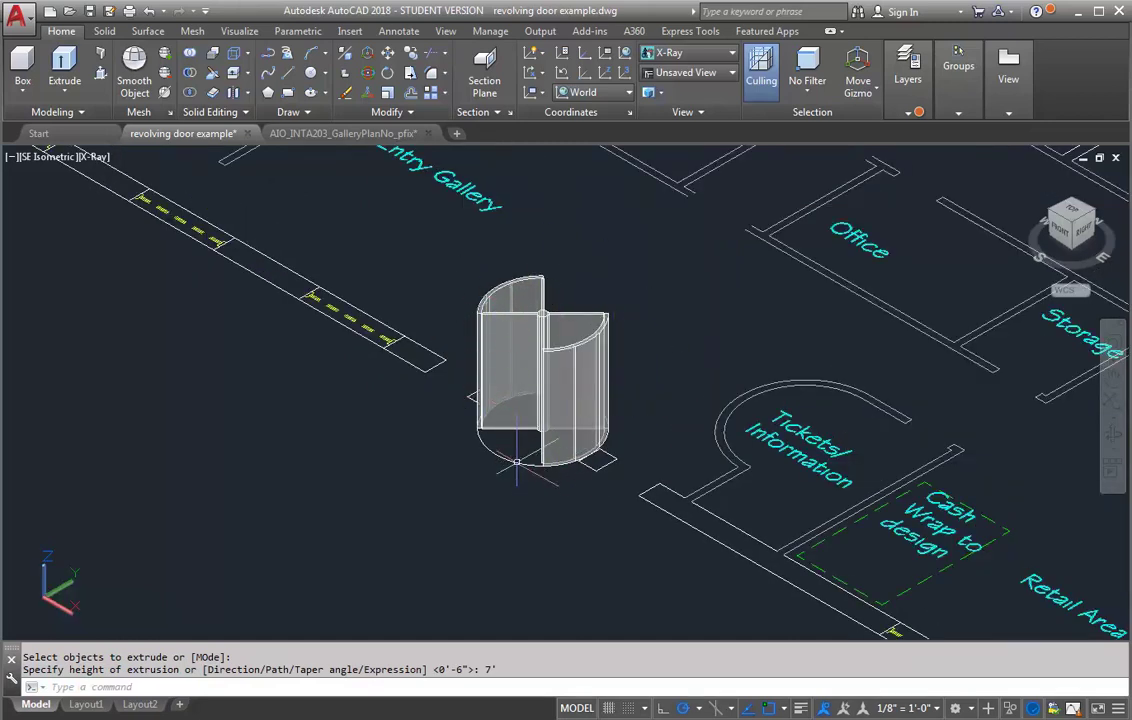
Step: Extrude the large outer circle 6 units into a flat base disc
scroll(516, 462, up, 5)
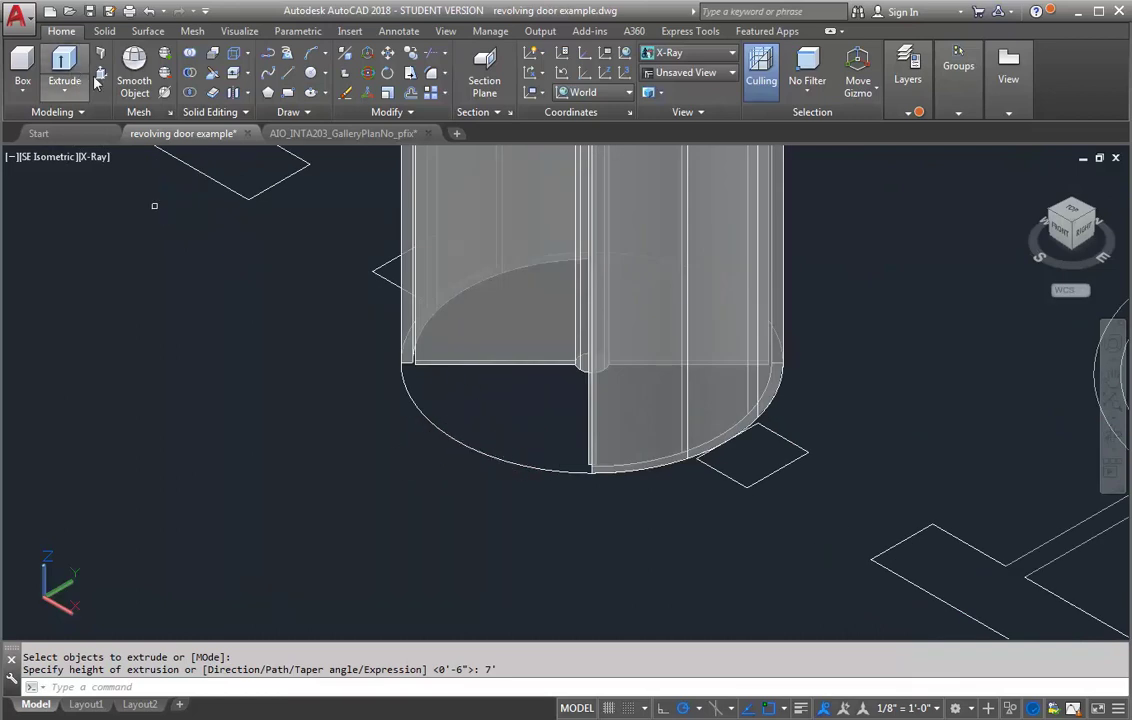
click(64, 70)
click(458, 434)
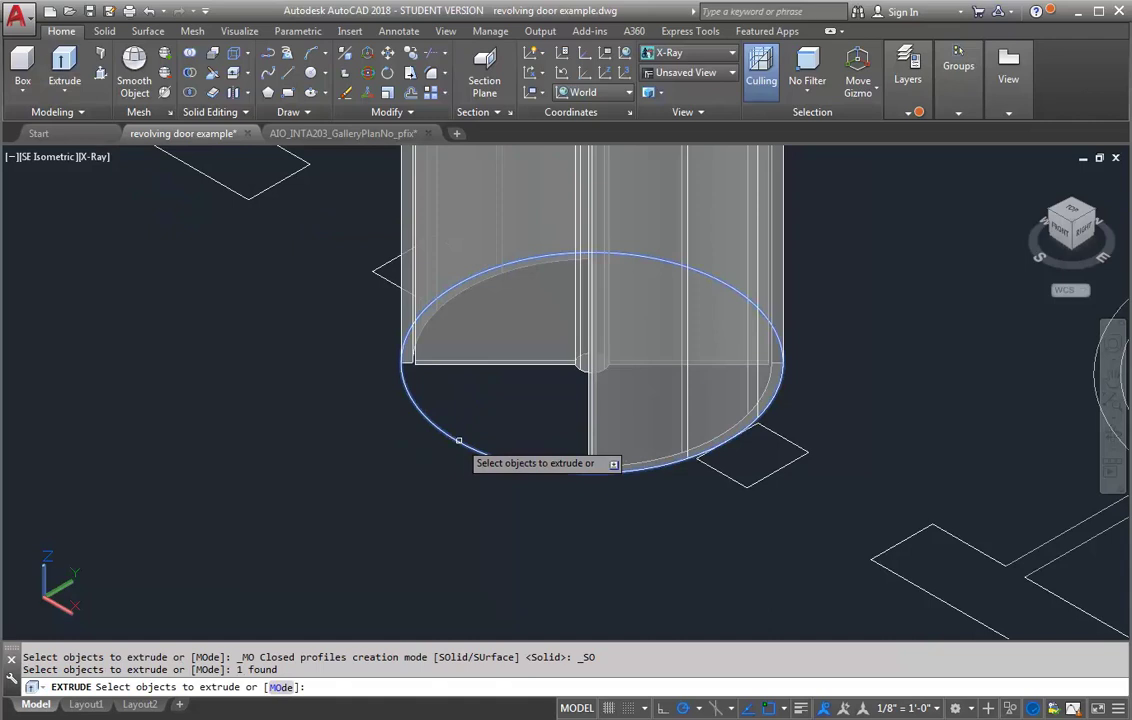
right_click(459, 437)
click(532, 452)
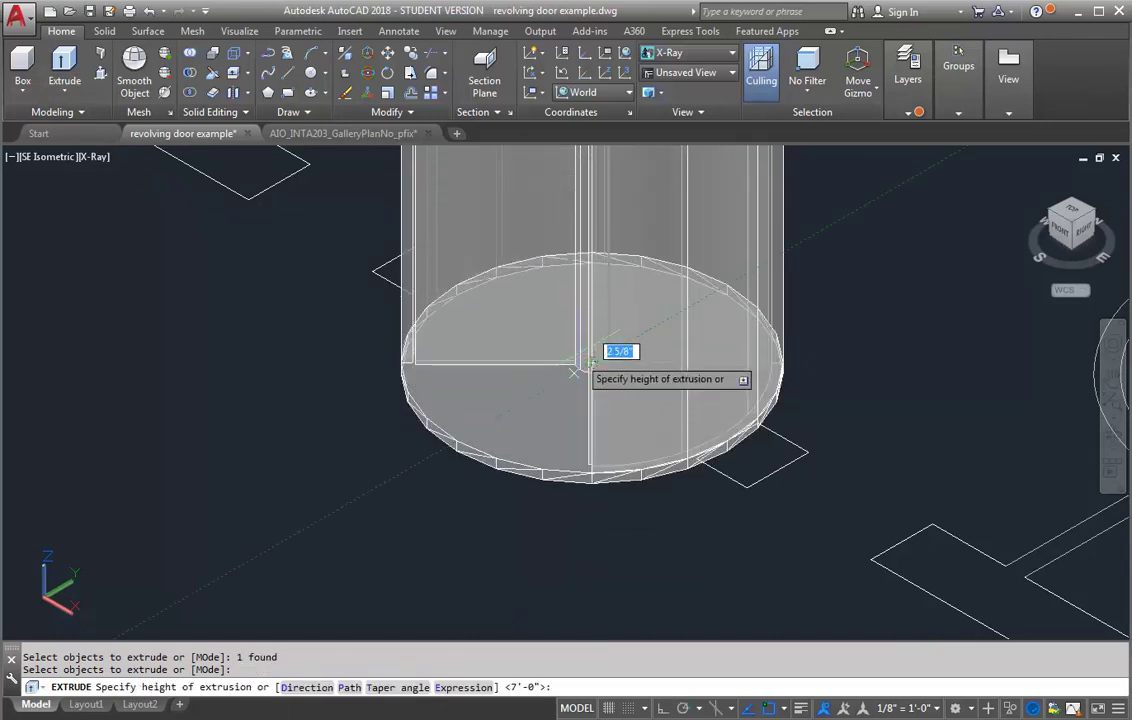
text(6)
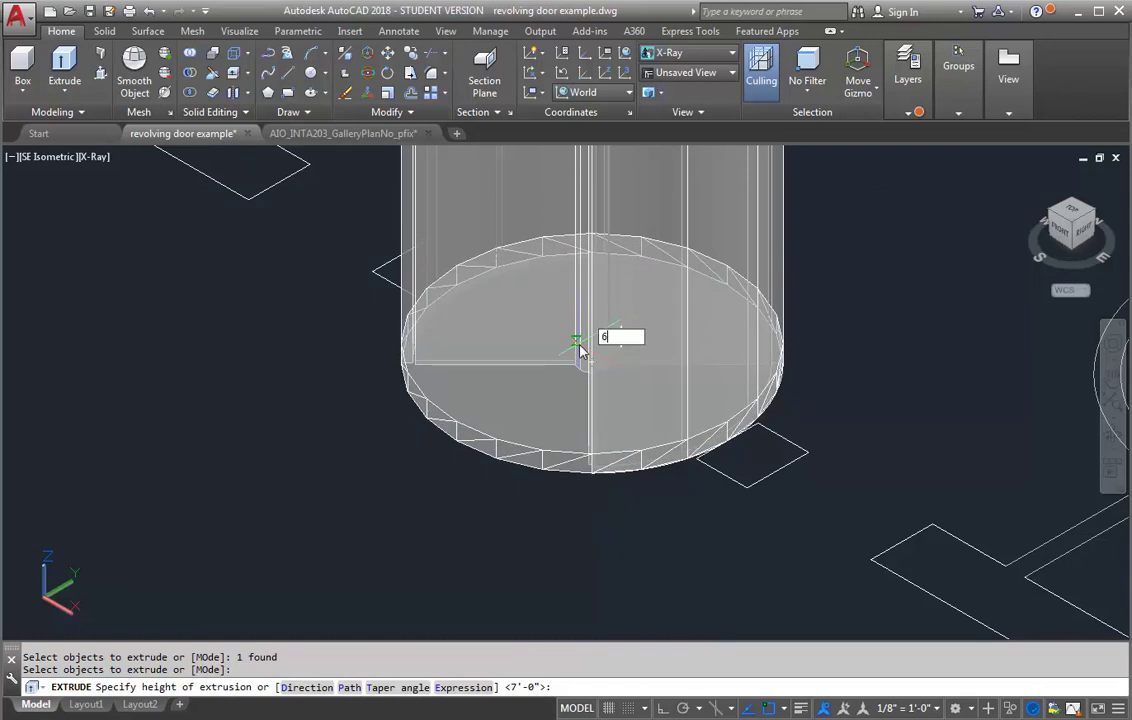
key(Return)
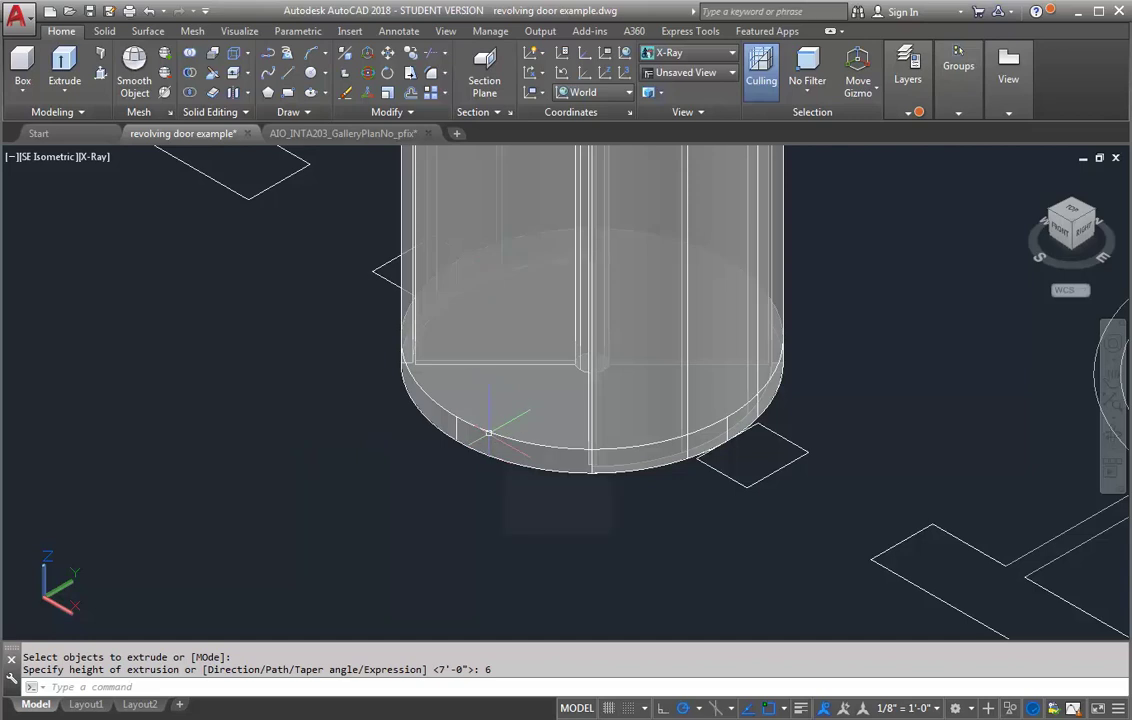
Step: Move the disc from its bottom-edge point by 0,0,7' so it caps the door
click(488, 433)
text(M)
key(Return)
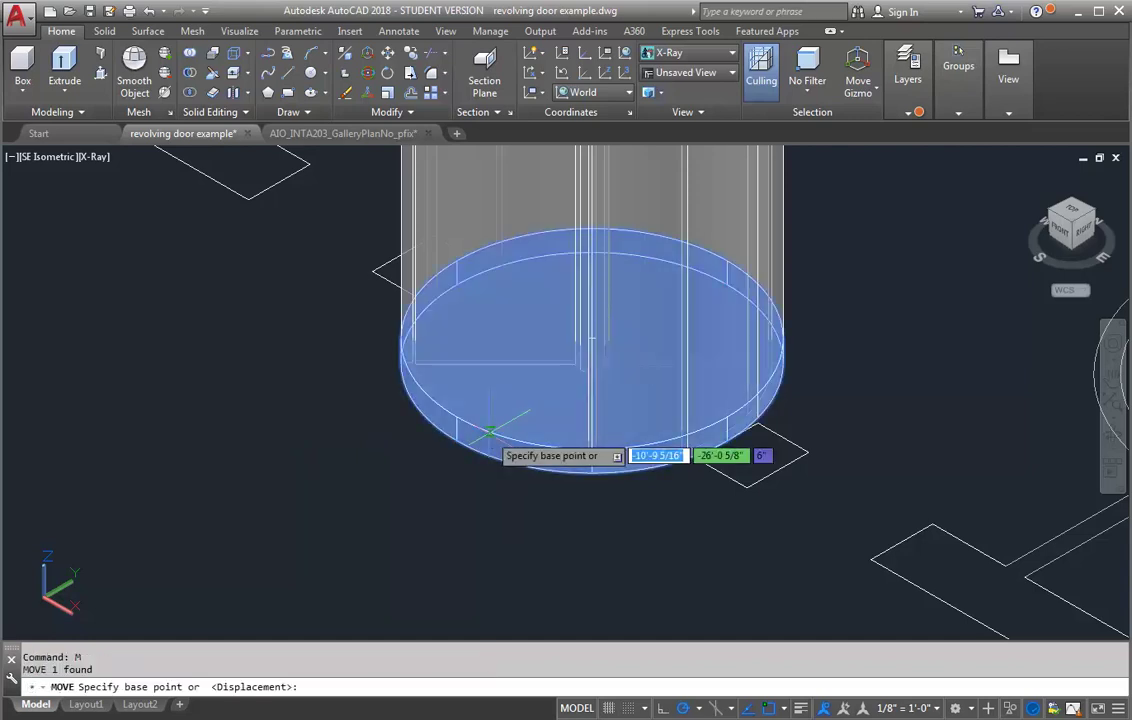
scroll(555, 352, up, 6)
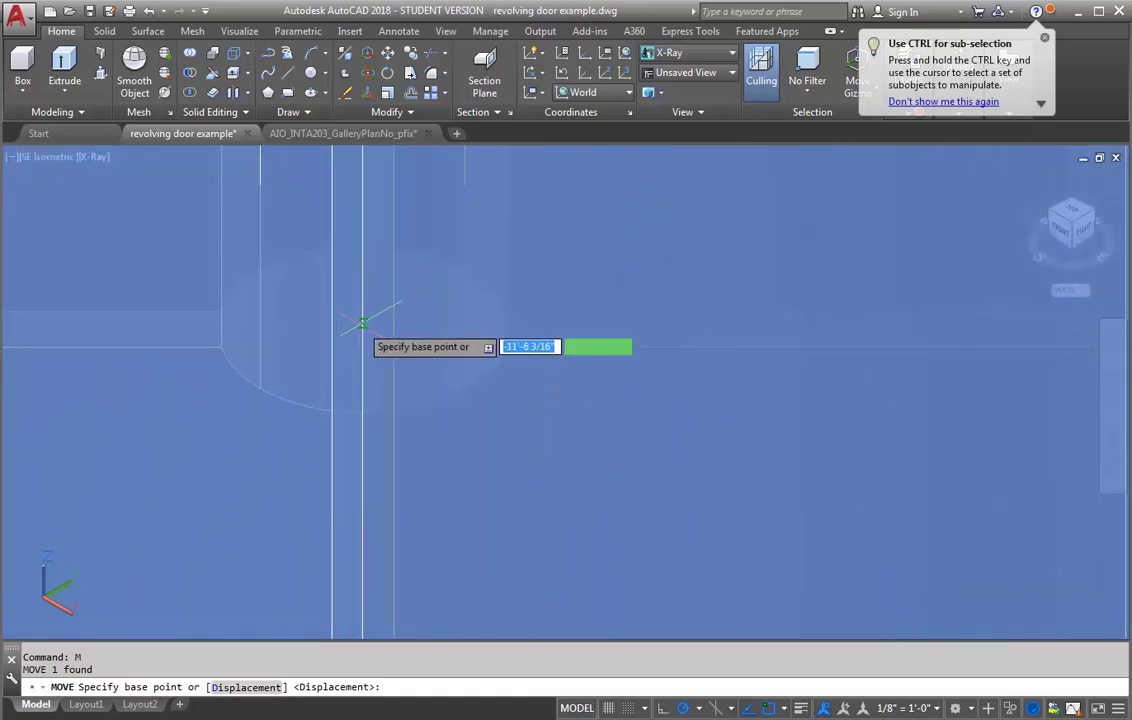
scroll(621, 360, down, 5)
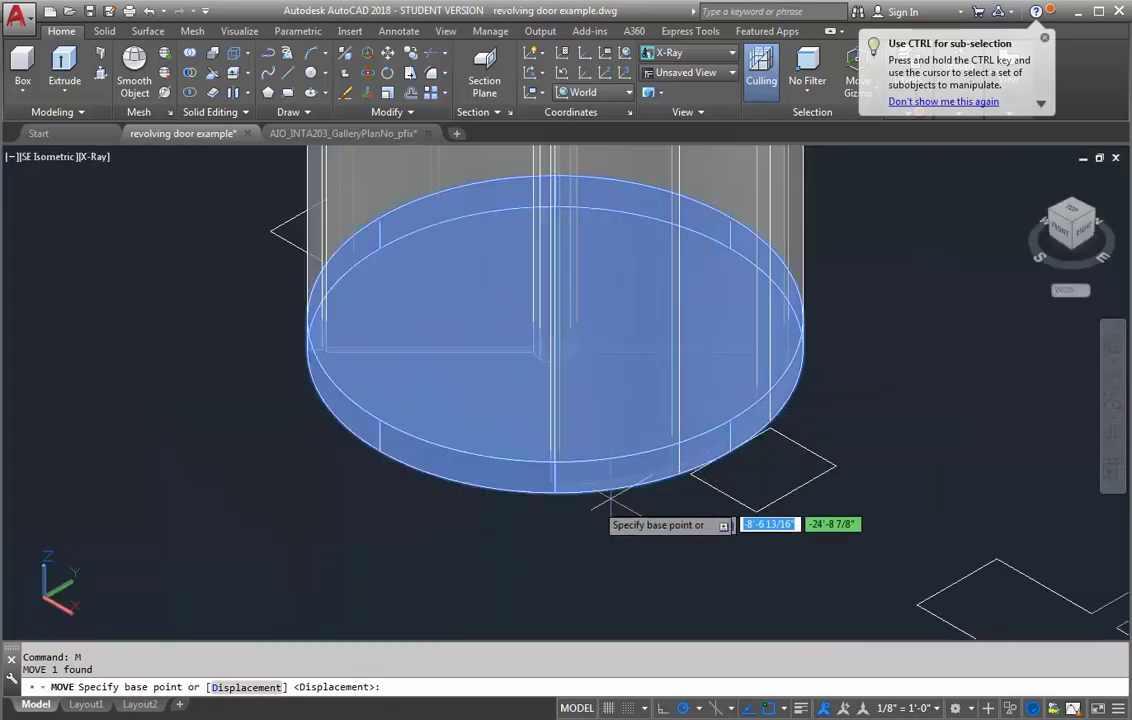
click(556, 489)
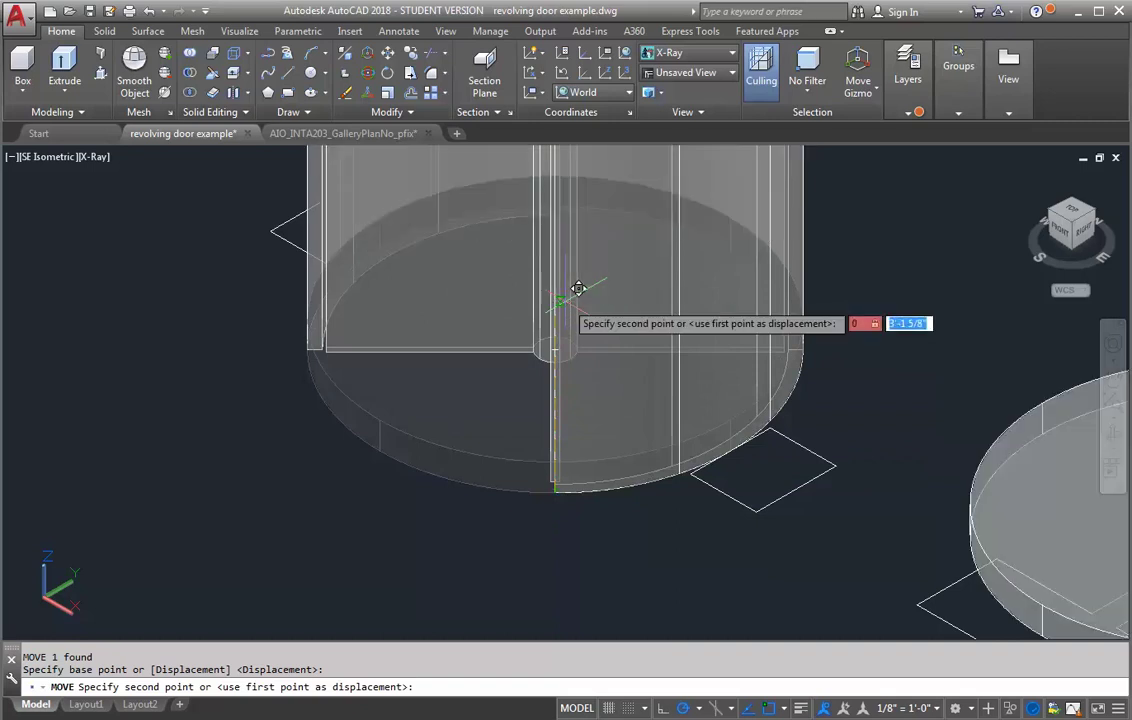
text(0,0,)
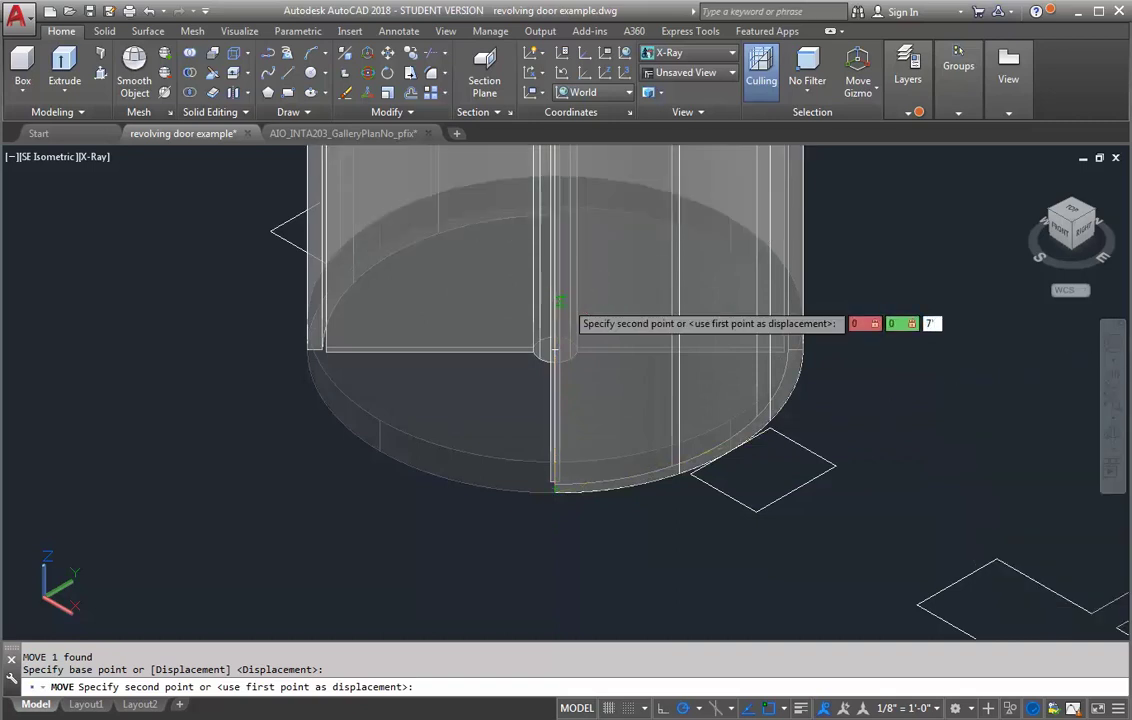
text(7')
key(Return)
scroll(569, 291, down, 6)
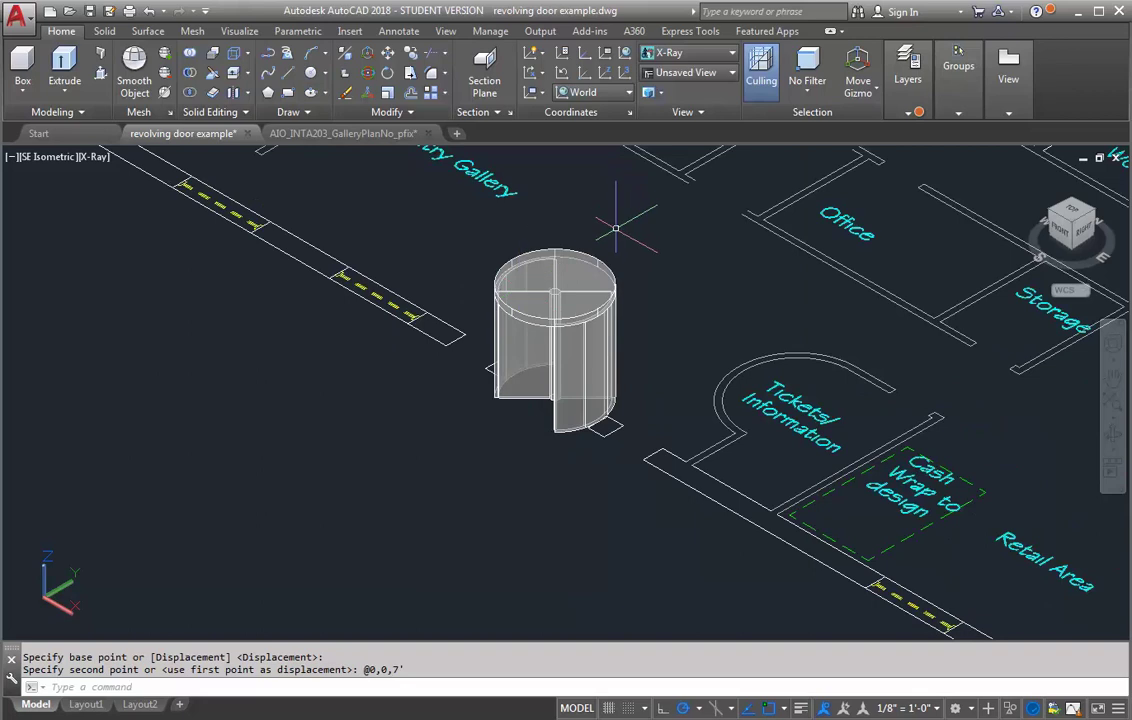
scroll(480, 362, up, 5)
scroll(393, 488, down, 3)
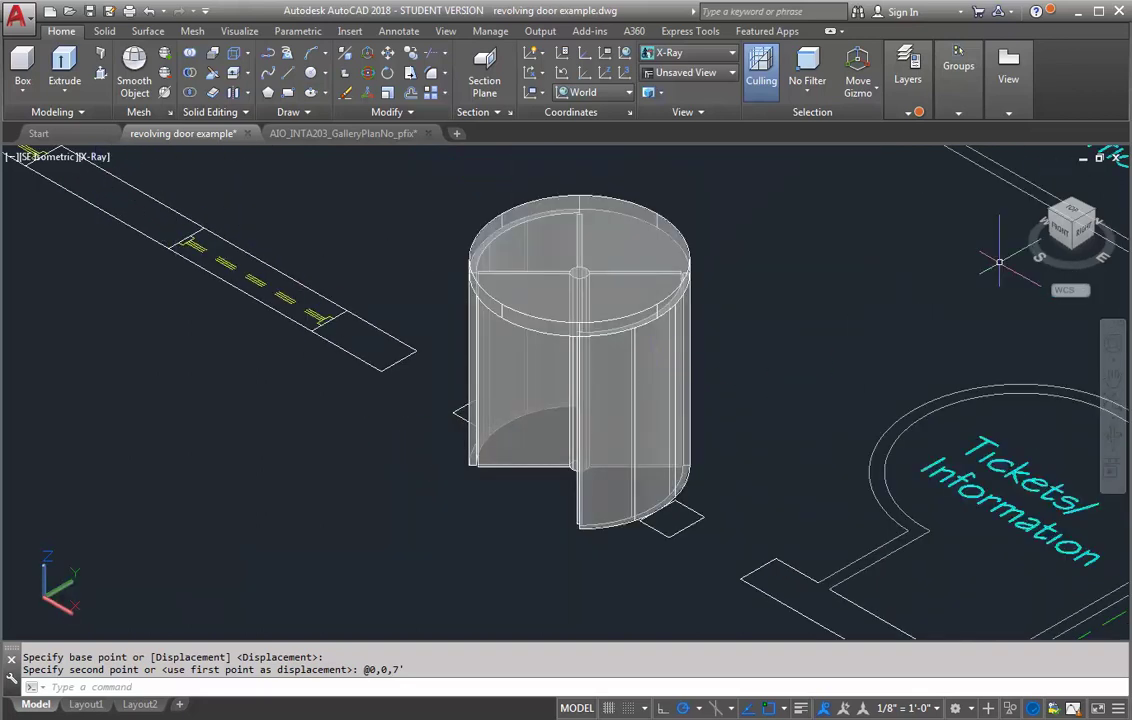
click(1062, 232)
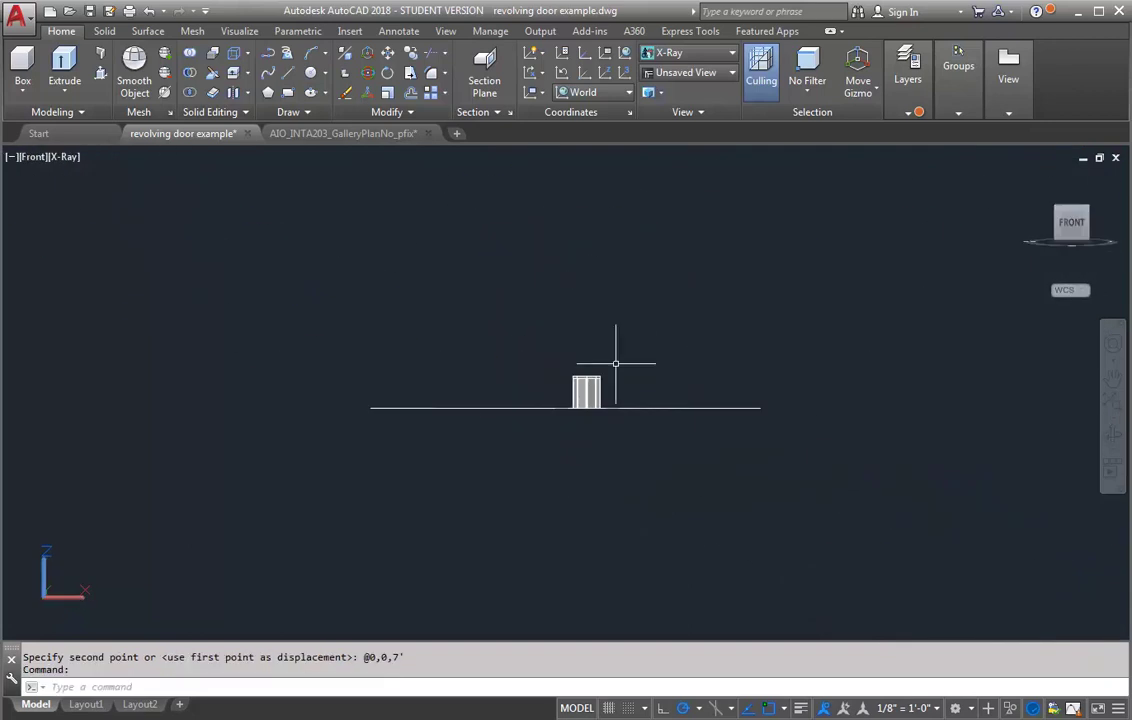
scroll(597, 381, up, 8)
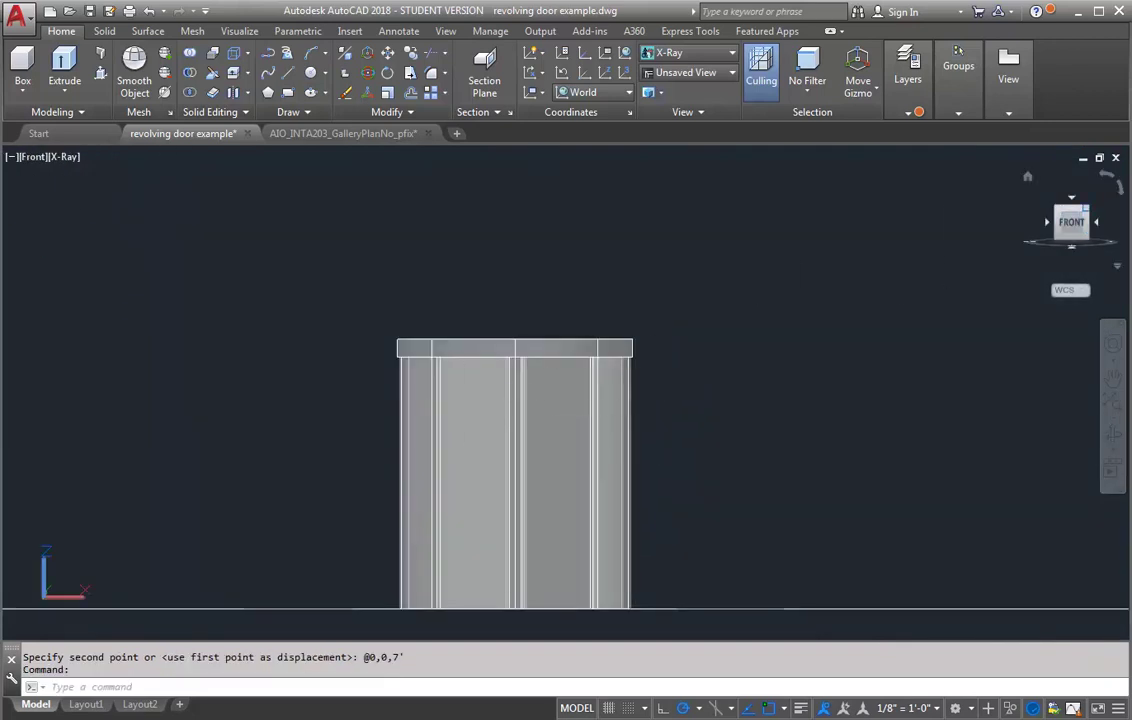
click(1027, 176)
scroll(480, 447, up, 4)
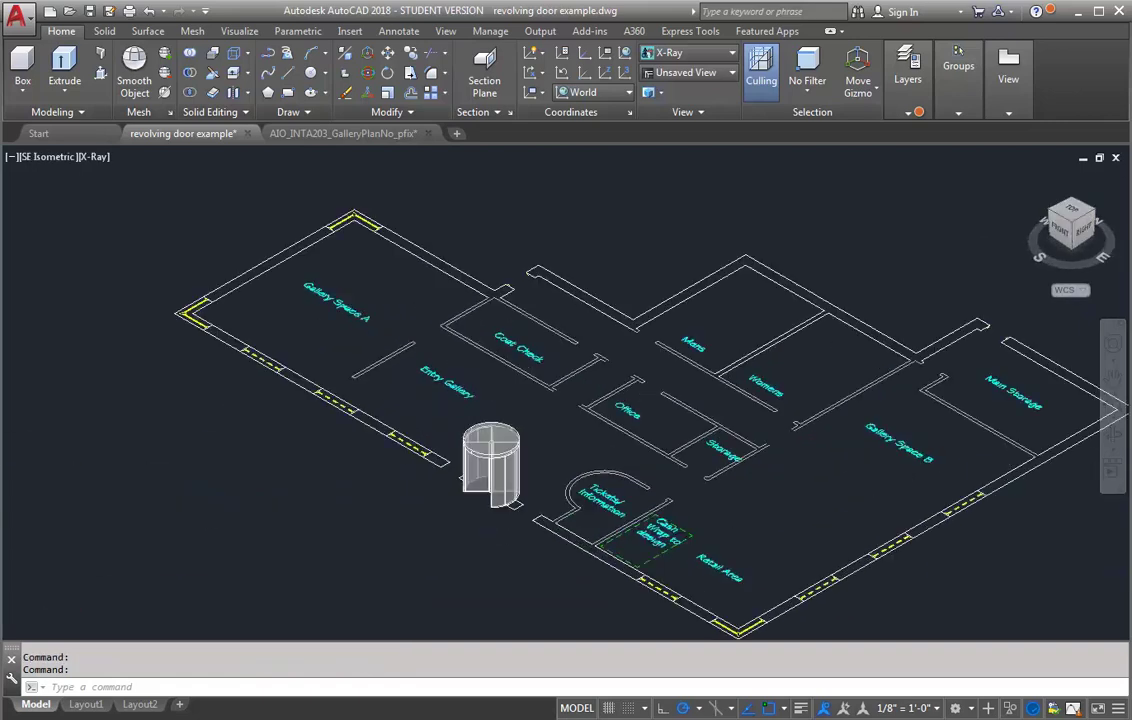
scroll(491, 437, up, 5)
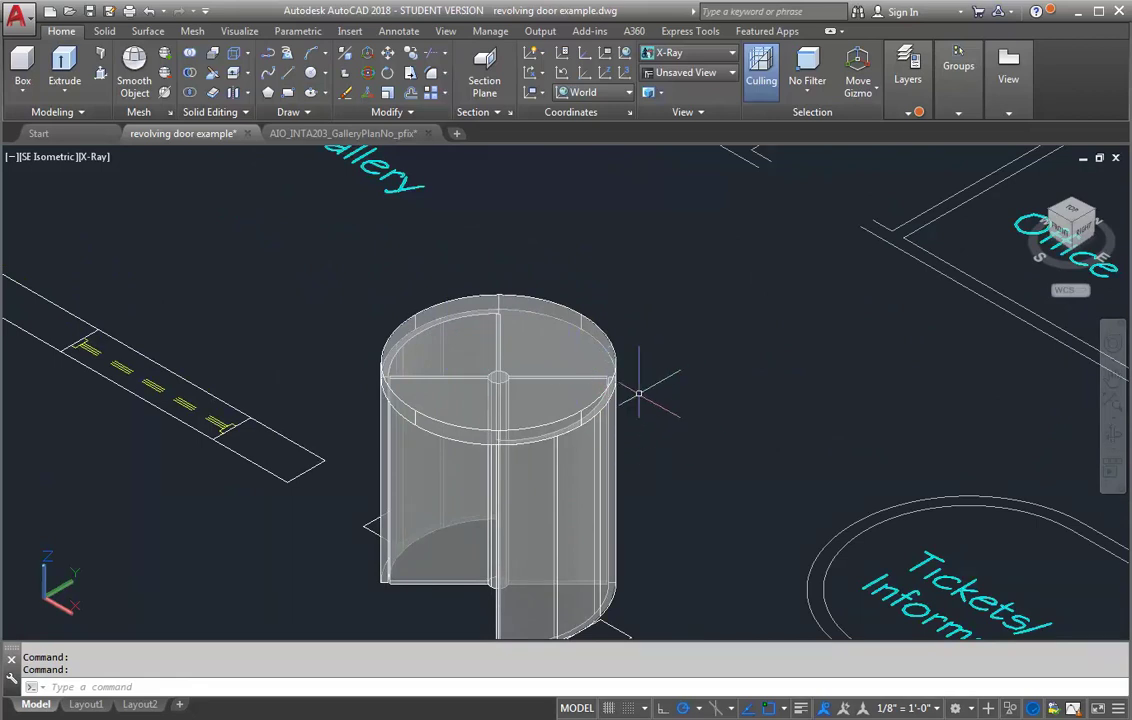
Step: Window-select the door pieces and attempt a Union, then cancel and clear the selection
click(666, 244)
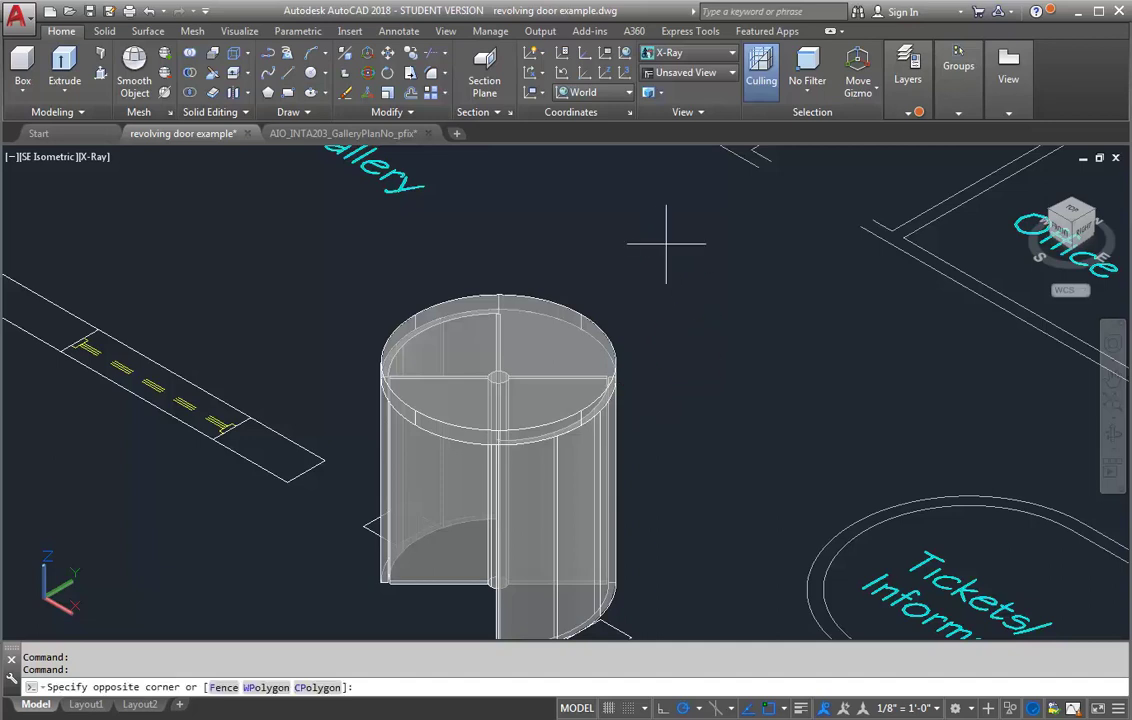
click(363, 453)
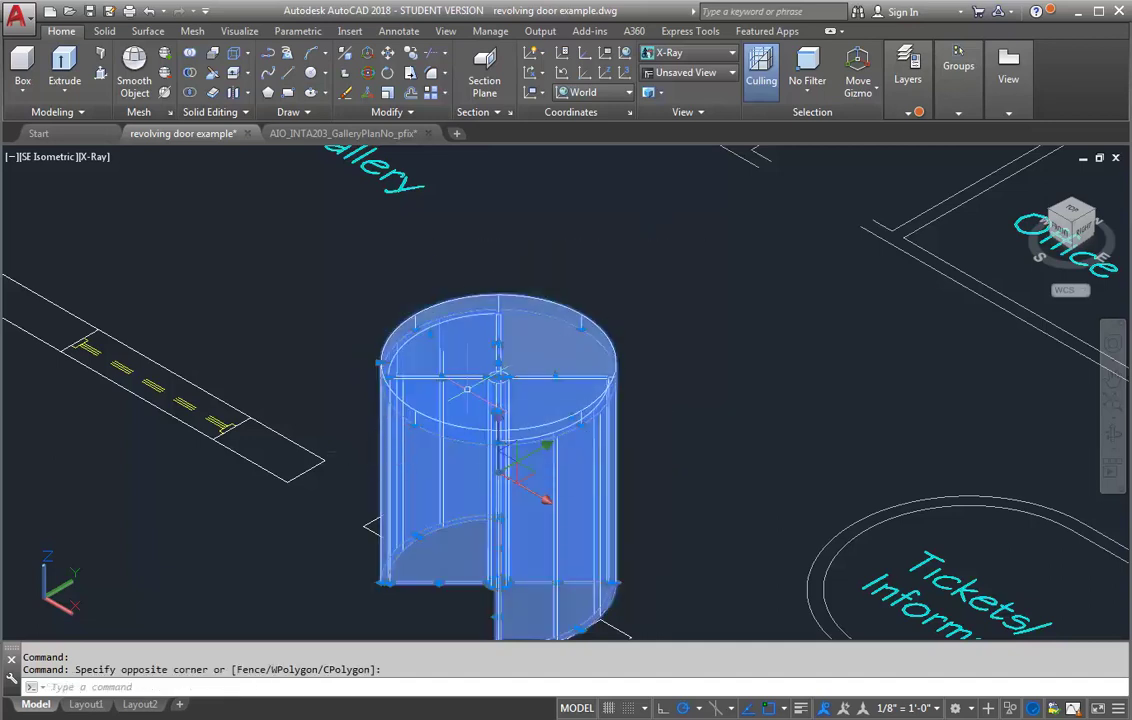
click(188, 58)
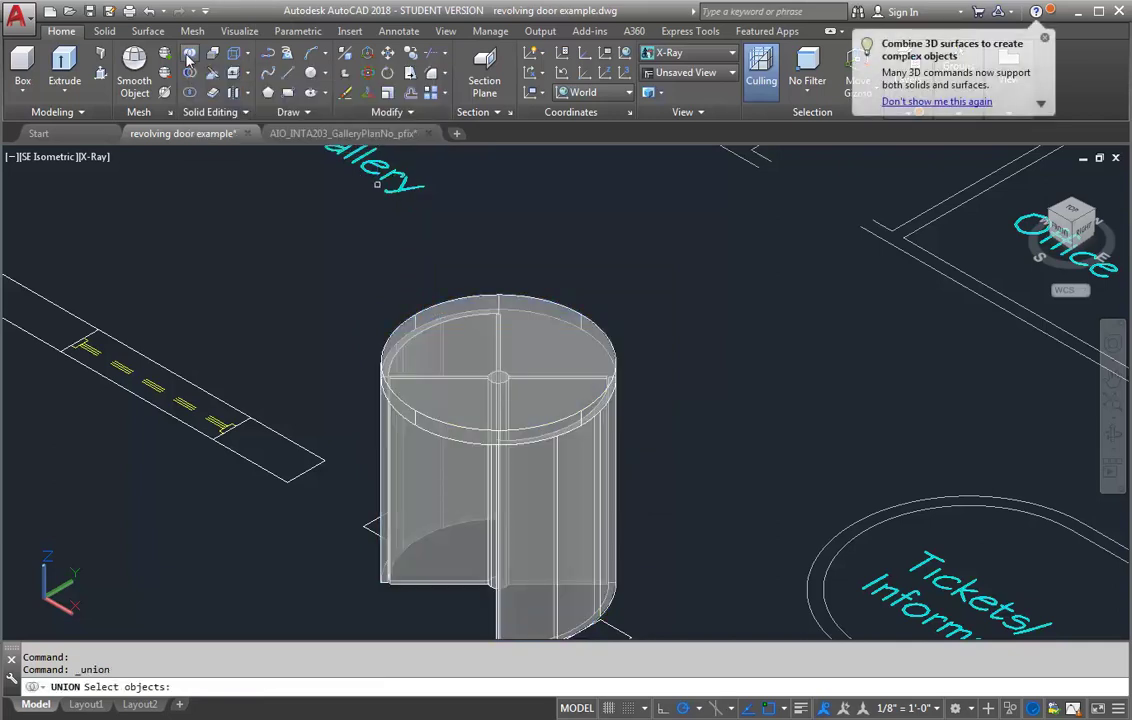
click(612, 278)
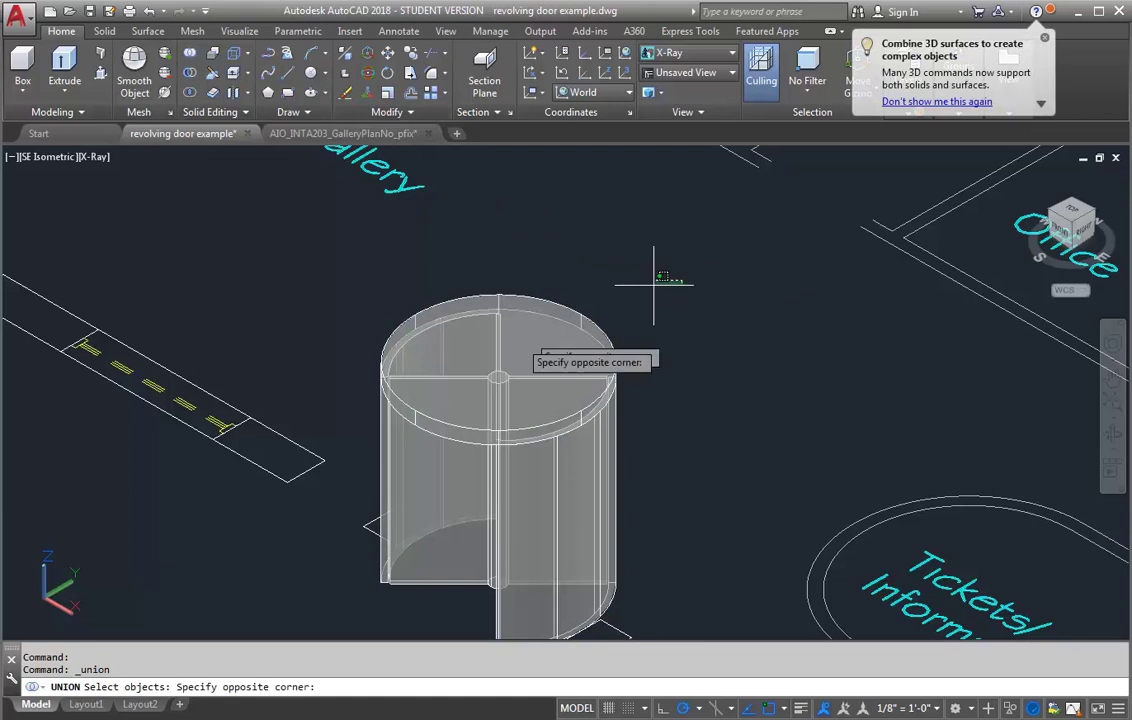
click(367, 446)
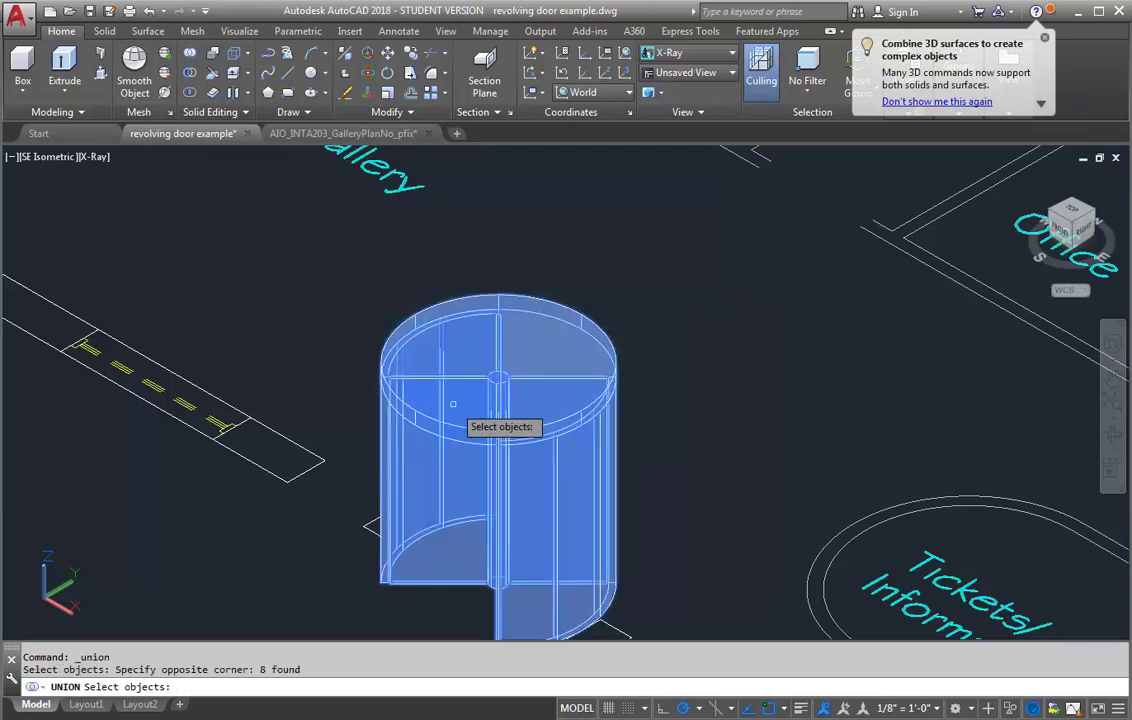
key(Escape)
key(Escape)
key(Escape)
click(484, 380)
key(Escape)
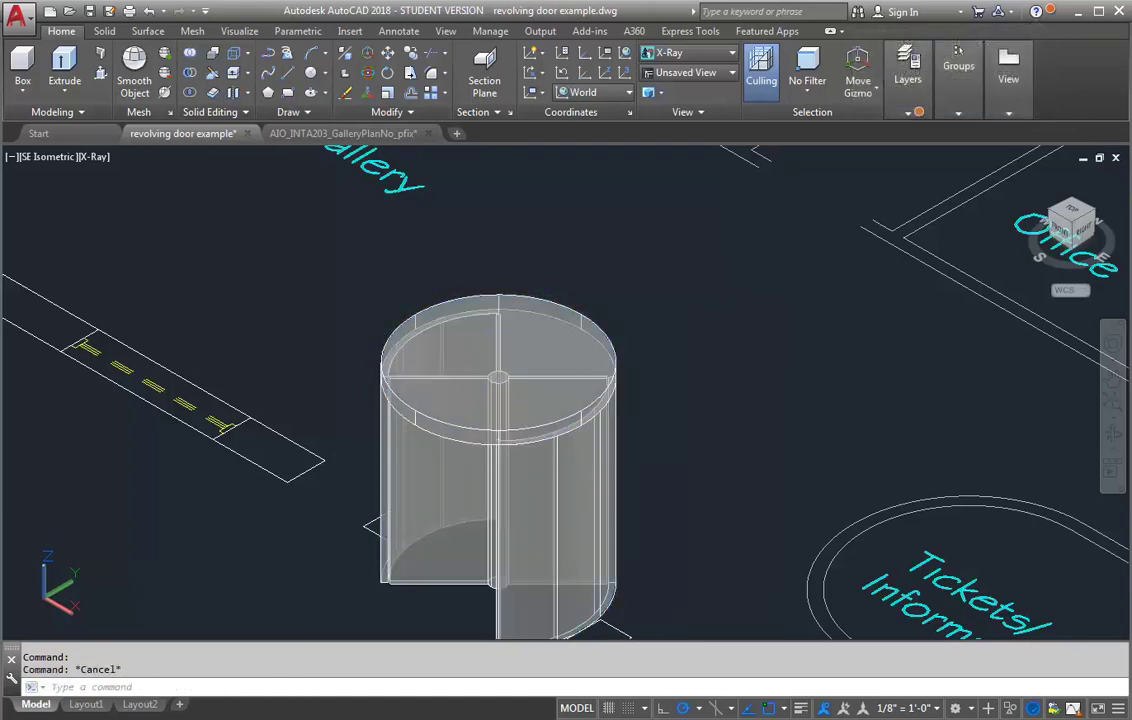
Step: Union all eight door solids, including the top disc, and select the result to check it
click(190, 55)
click(607, 247)
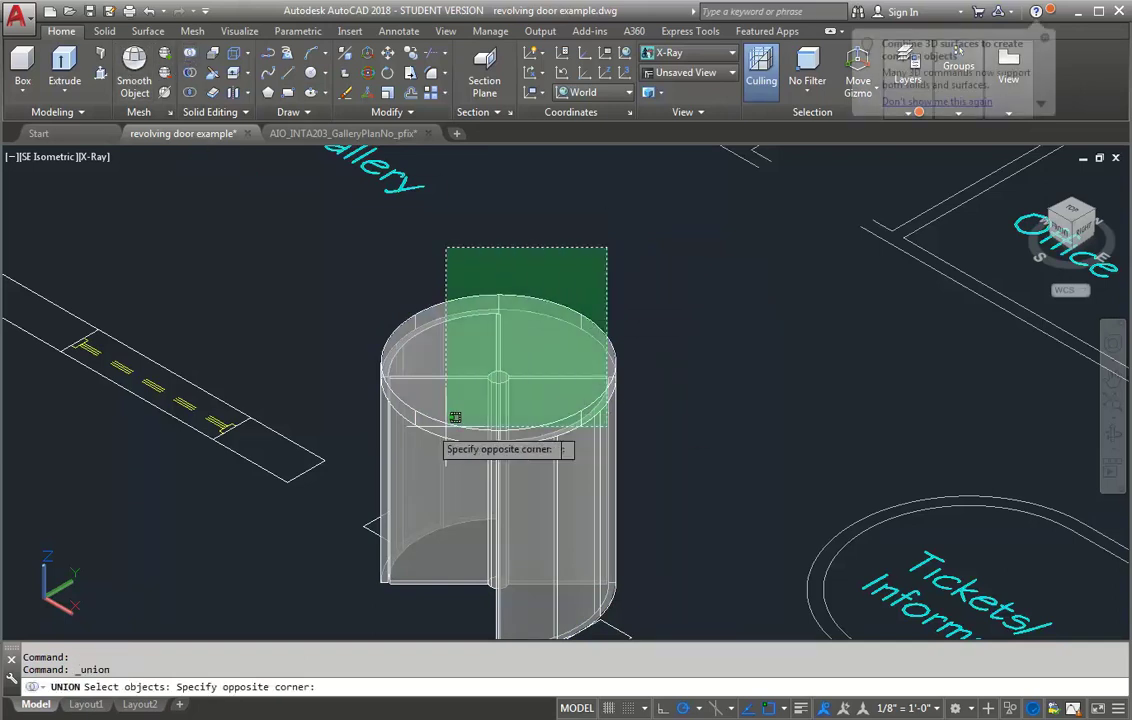
click(392, 424)
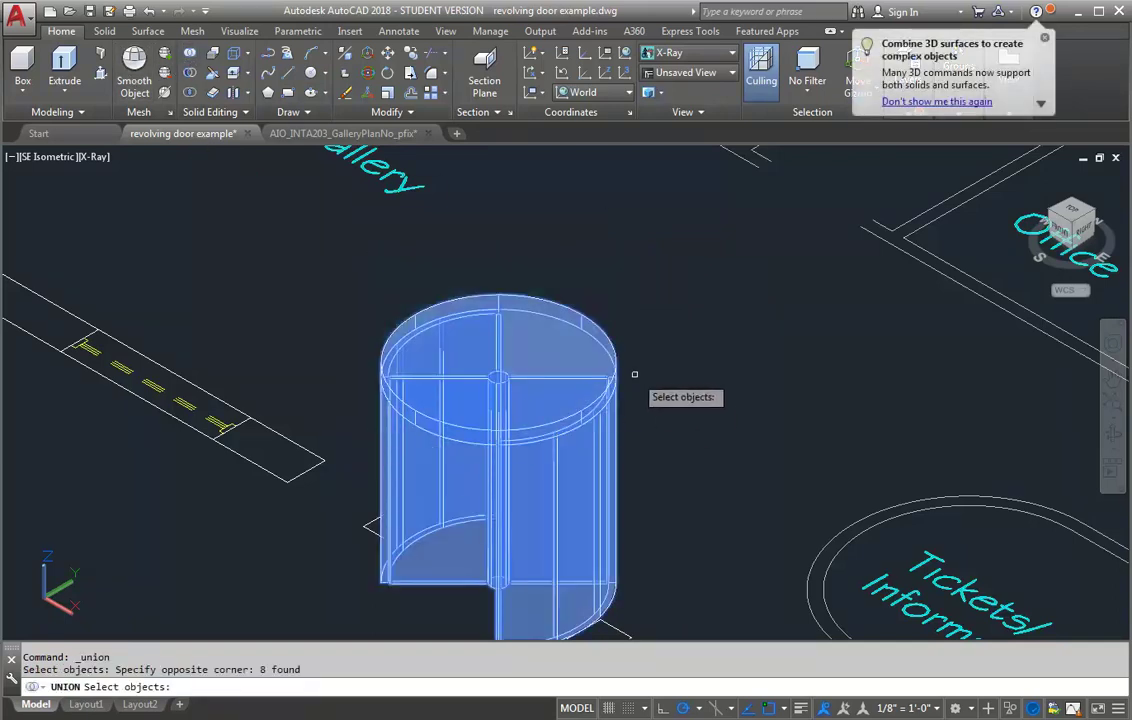
key(Return)
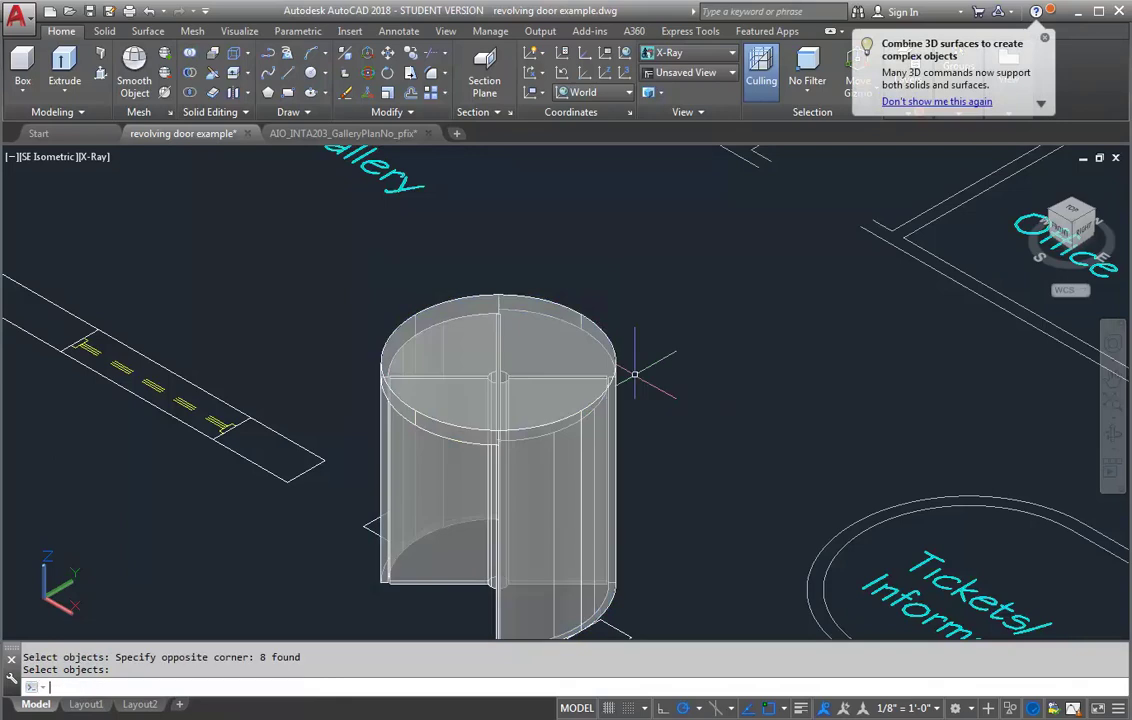
click(557, 422)
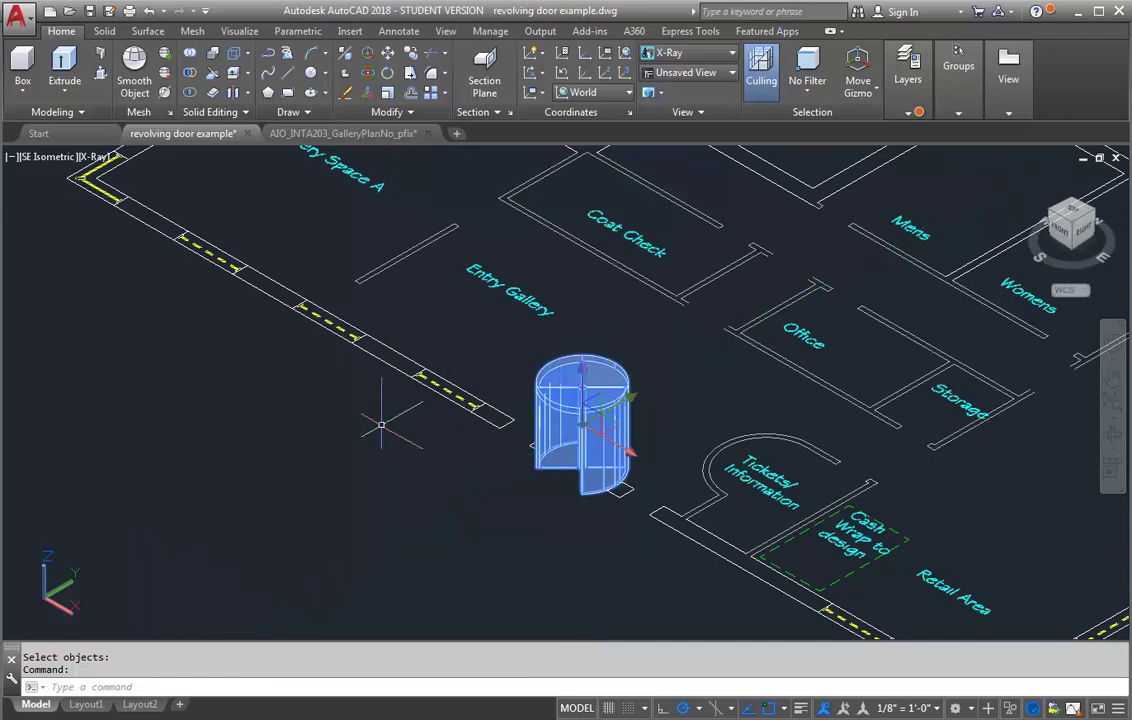
key(Escape)
key(Escape)
scroll(546, 516, up, 5)
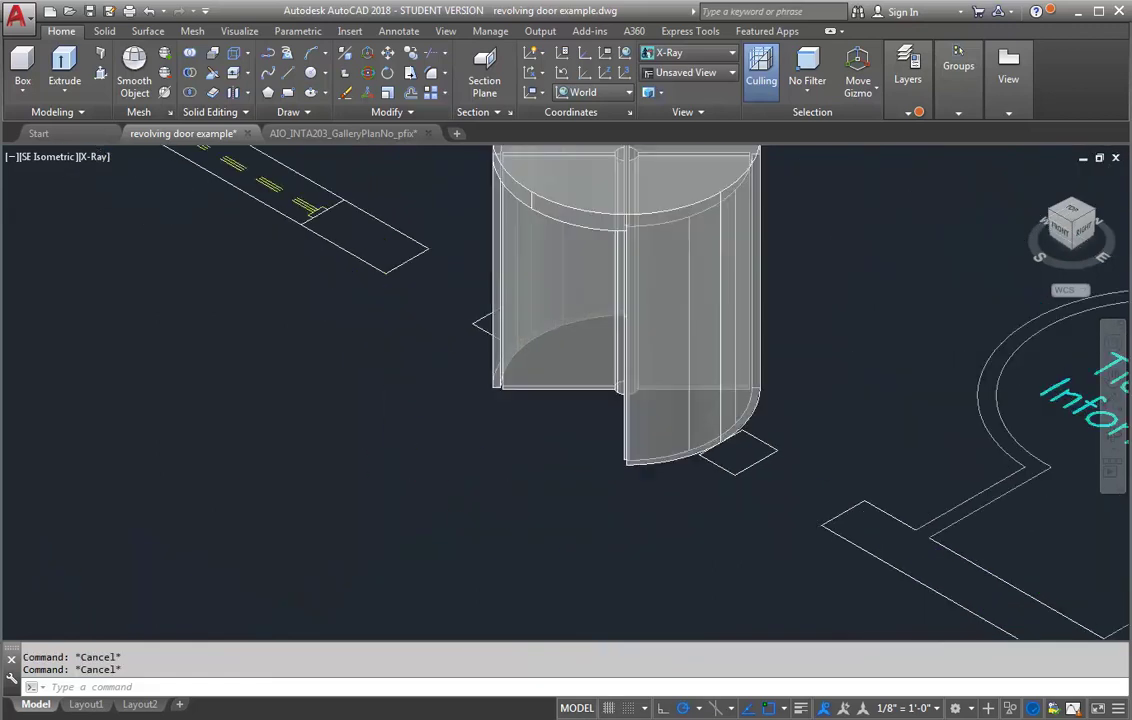